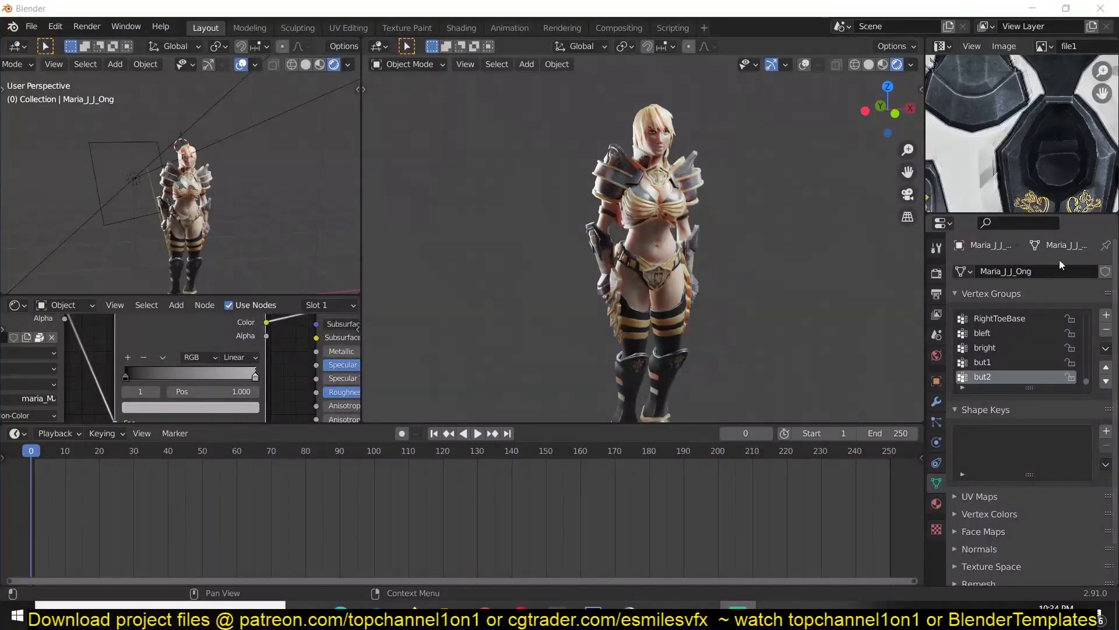
# Play the character's jump animation and examine the body movement from the side and front
pyautogui.press('space')
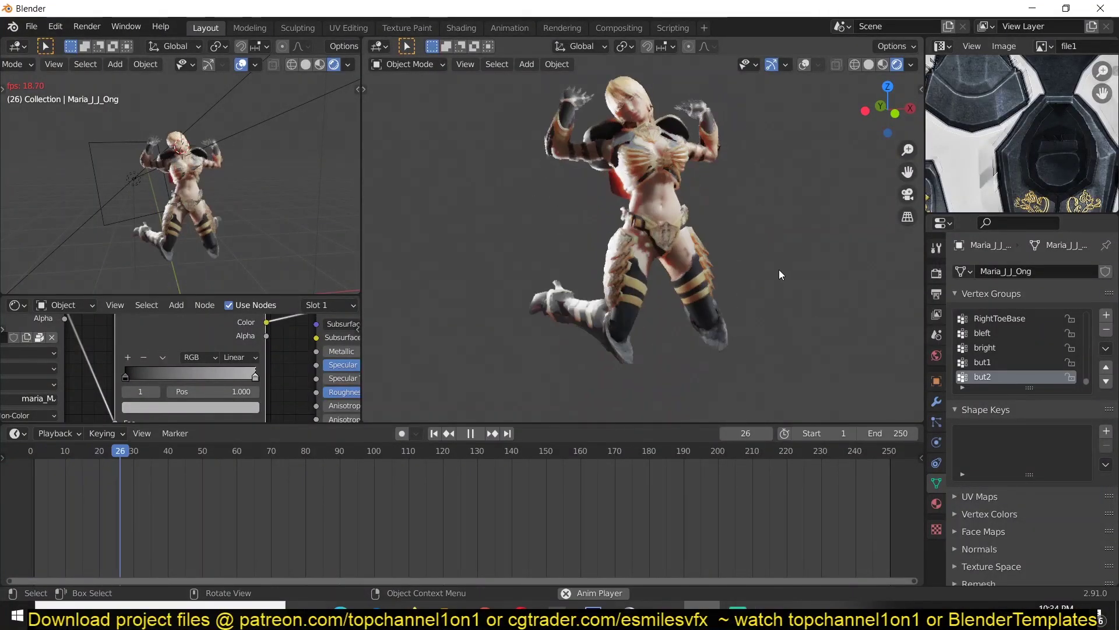
pyautogui.moveTo(817, 240); pyautogui.dragTo(645, 272, button='middle')
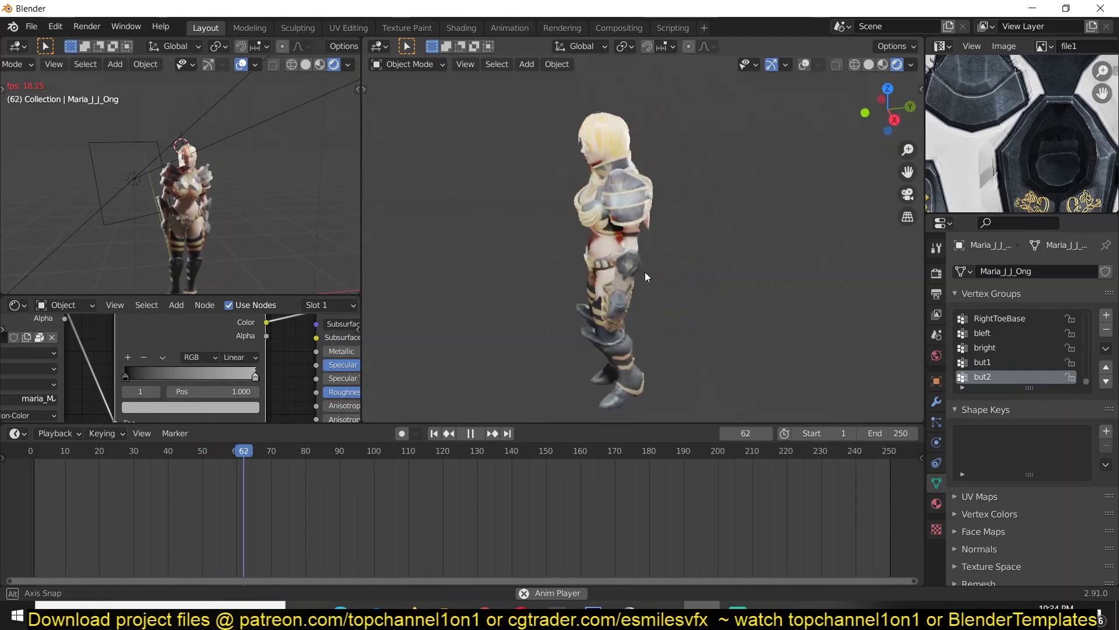
pyautogui.moveTo(688, 229); pyautogui.dragTo(733, 247, button='middle')
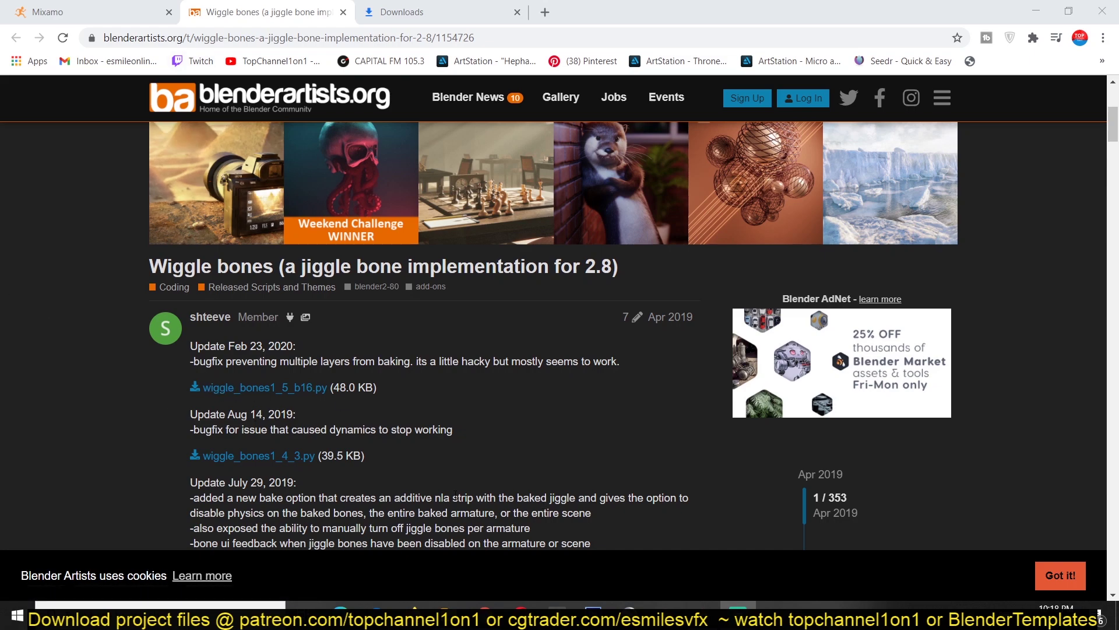
# Switch to Blender, load wiggle_bones1_5_b16.py from the Downloads folder into the Scripting workspace's text editor and run it
pyautogui.click(694, 604)
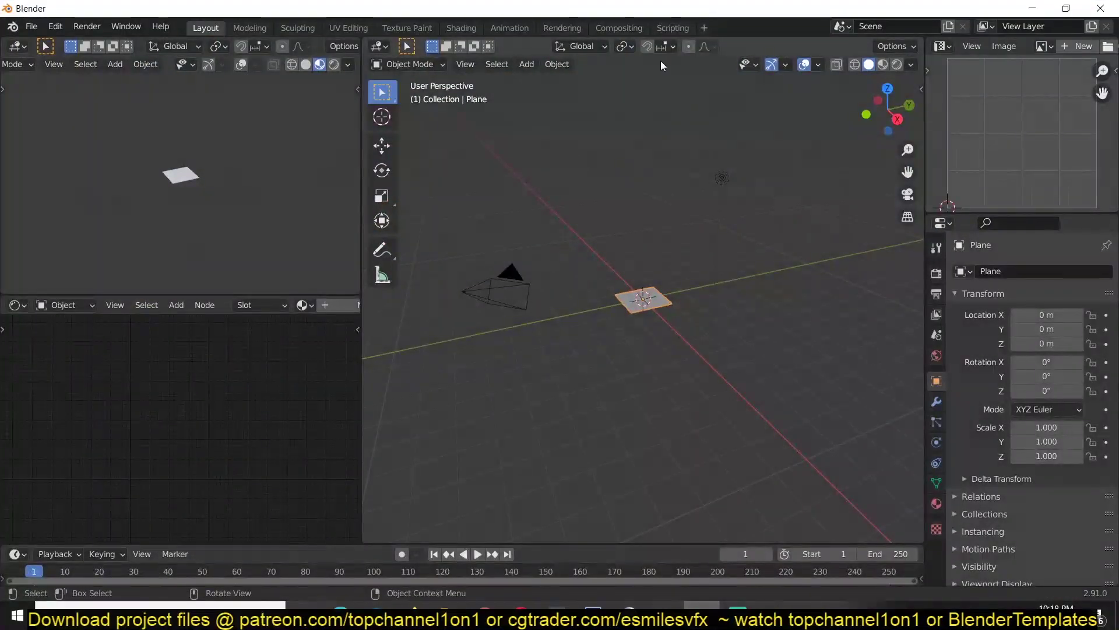
pyautogui.click(671, 28)
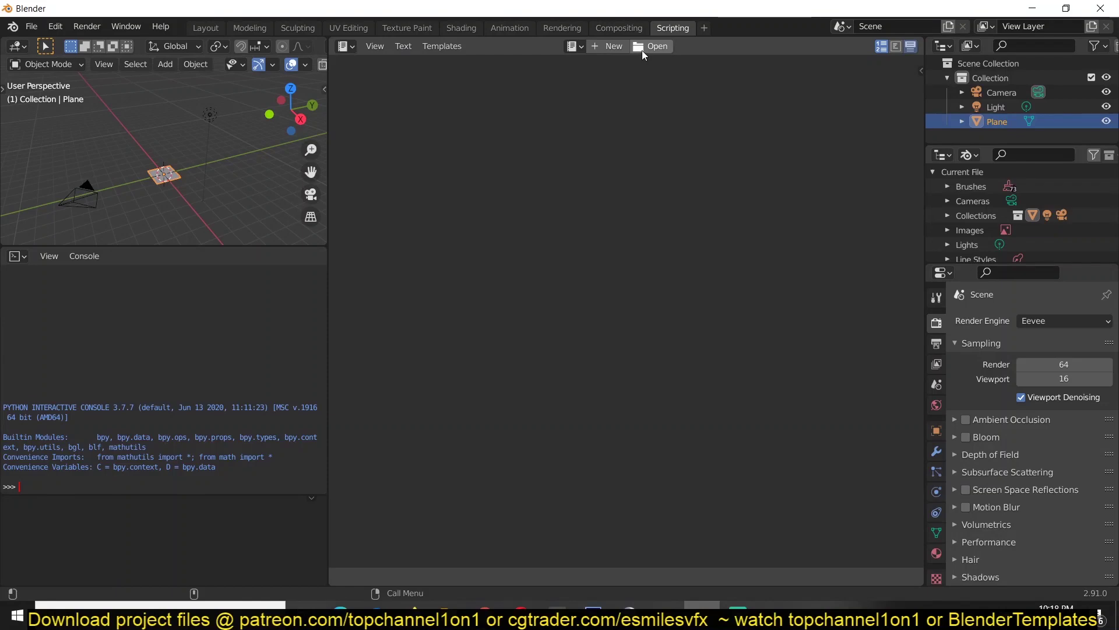
pyautogui.click(647, 47)
pyautogui.scroll(-5, 520, 449)
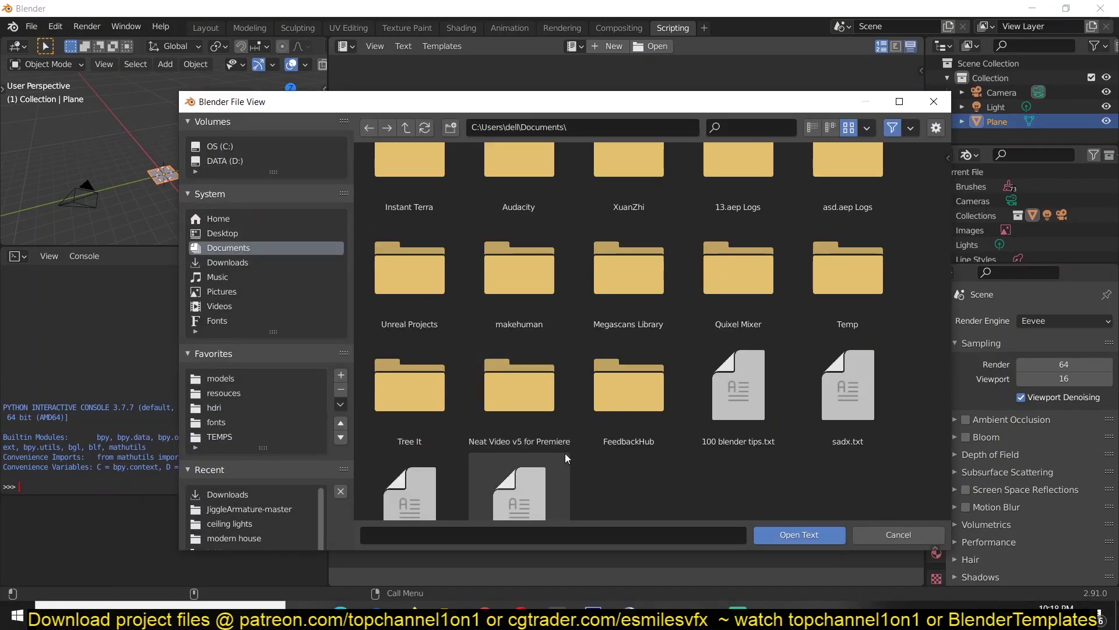
pyautogui.click(227, 263)
pyautogui.click(642, 390)
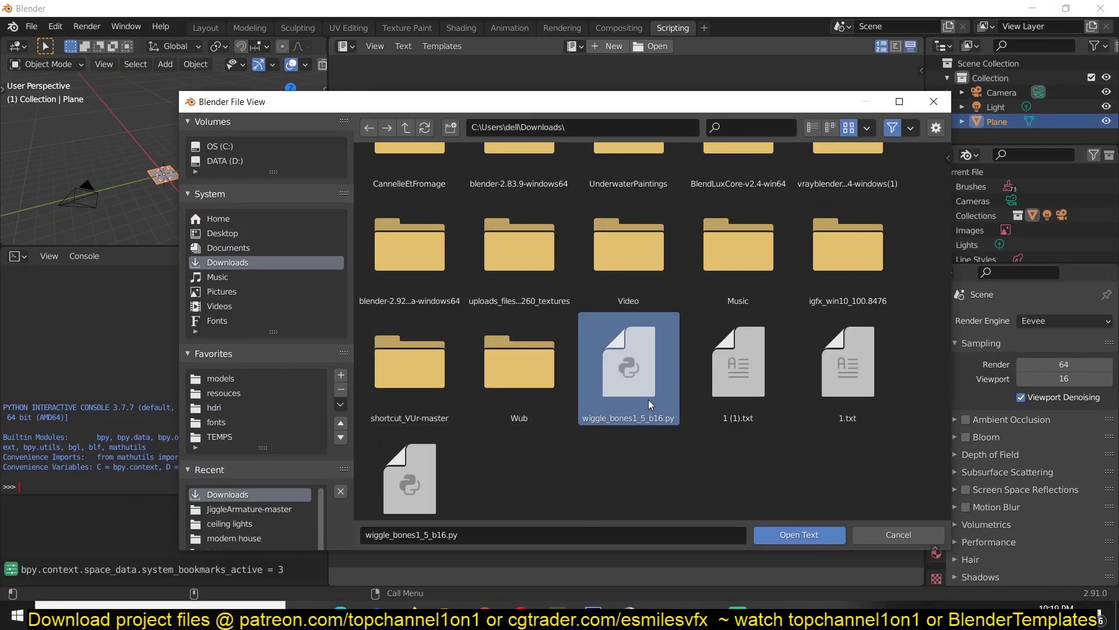
pyautogui.click(771, 529)
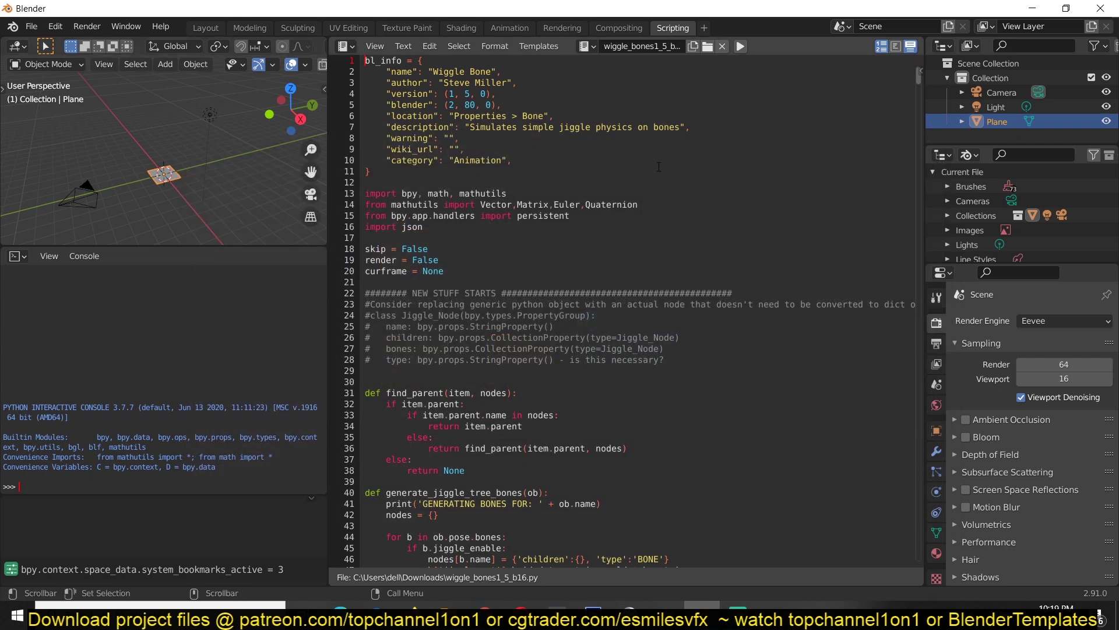
pyautogui.click(740, 45)
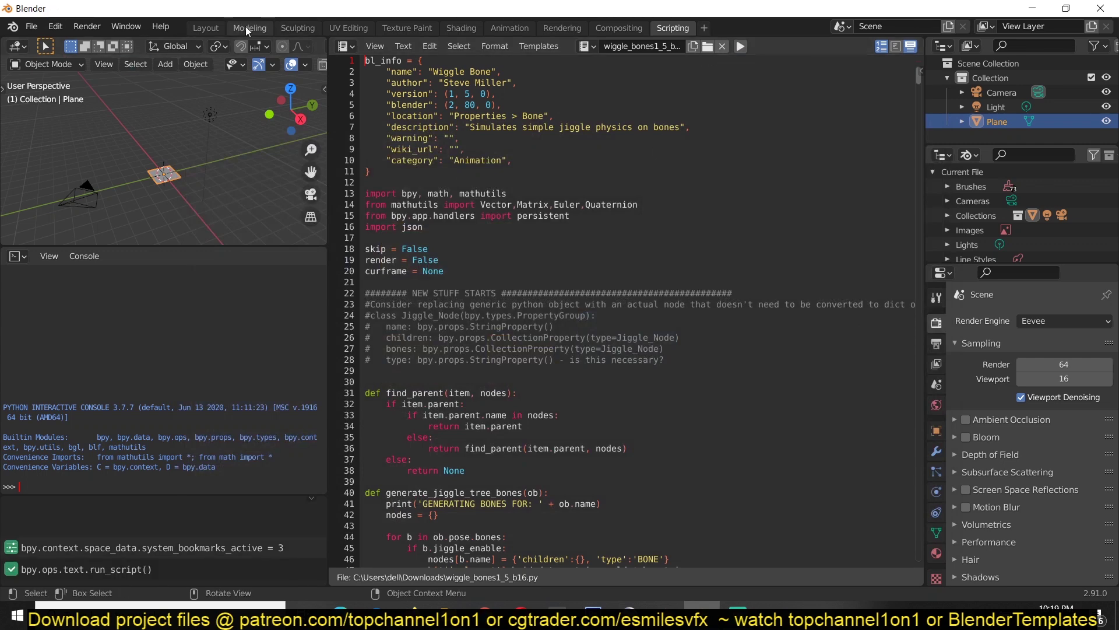
# In the Layout workspace, add a single-bone armature in front view and enter Edit Mode
pyautogui.click(212, 28)
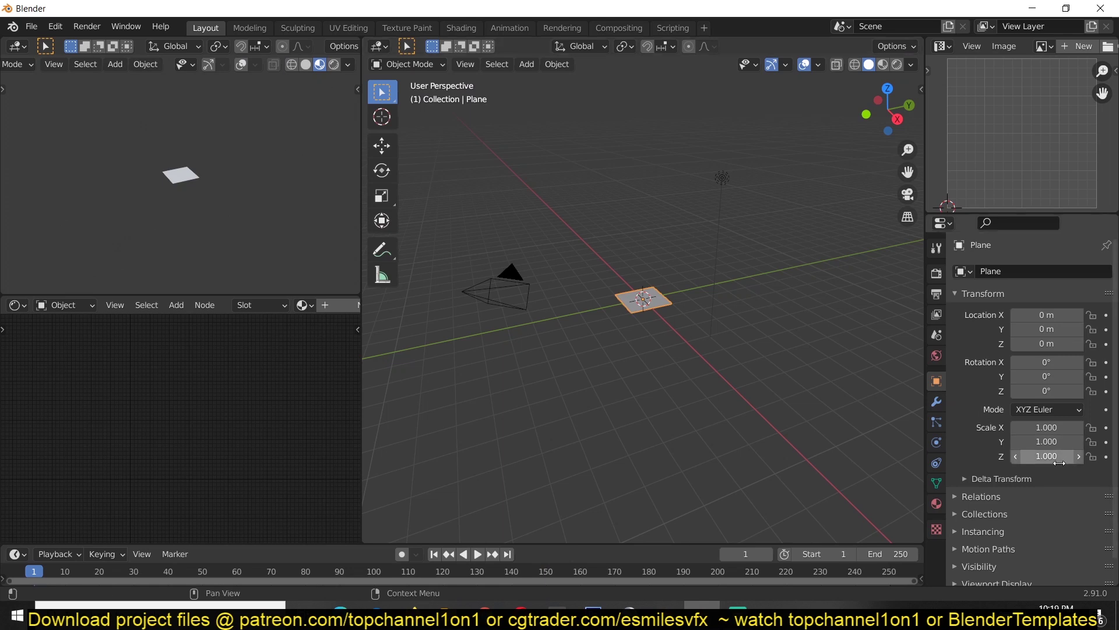
pyautogui.press('KP_1')
pyautogui.hotkey('shift', 'a')
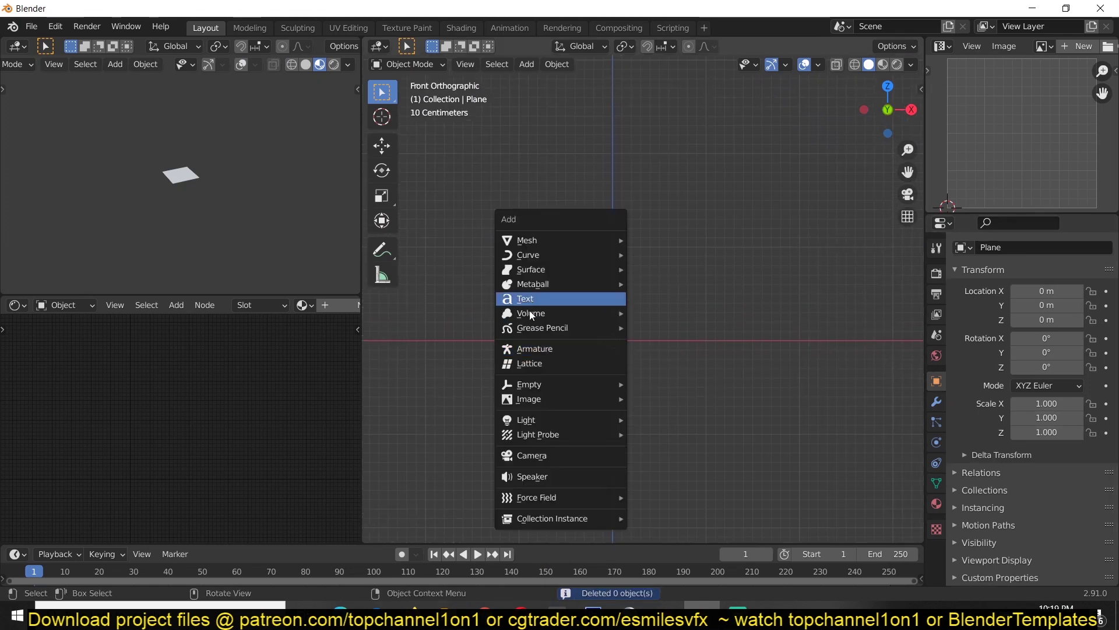
pyautogui.click(540, 348)
pyautogui.scroll(3, 667, 278)
pyautogui.press('Tab')
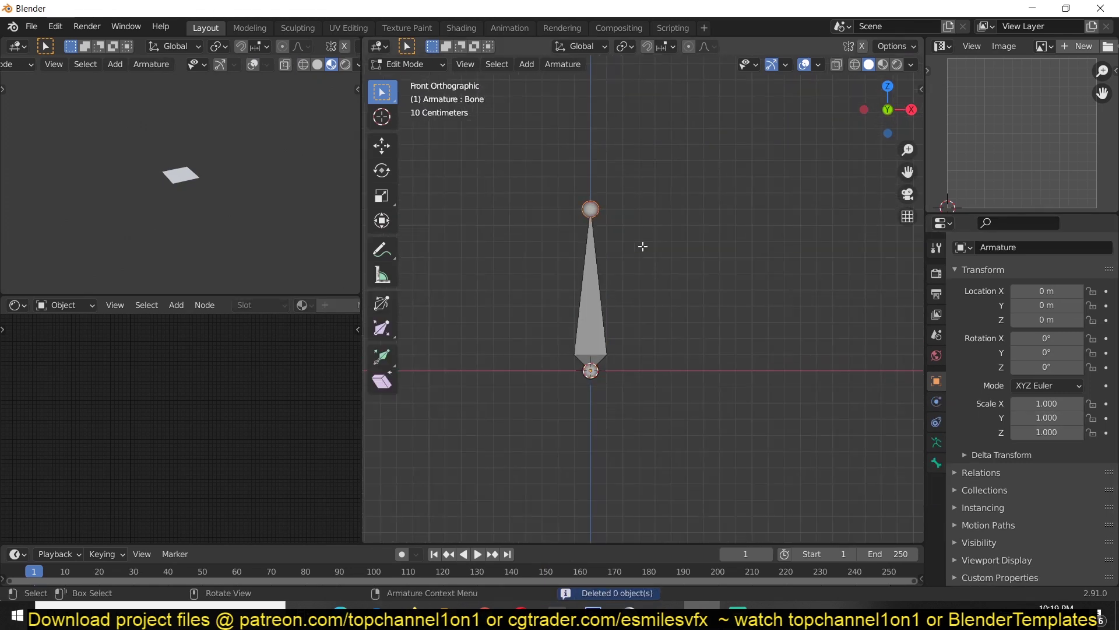
# Subdivide the whole bone three times into a vertical chain and return to Object Mode
pyautogui.rightClick(642, 246)
pyautogui.press('Escape')
pyautogui.press('a')
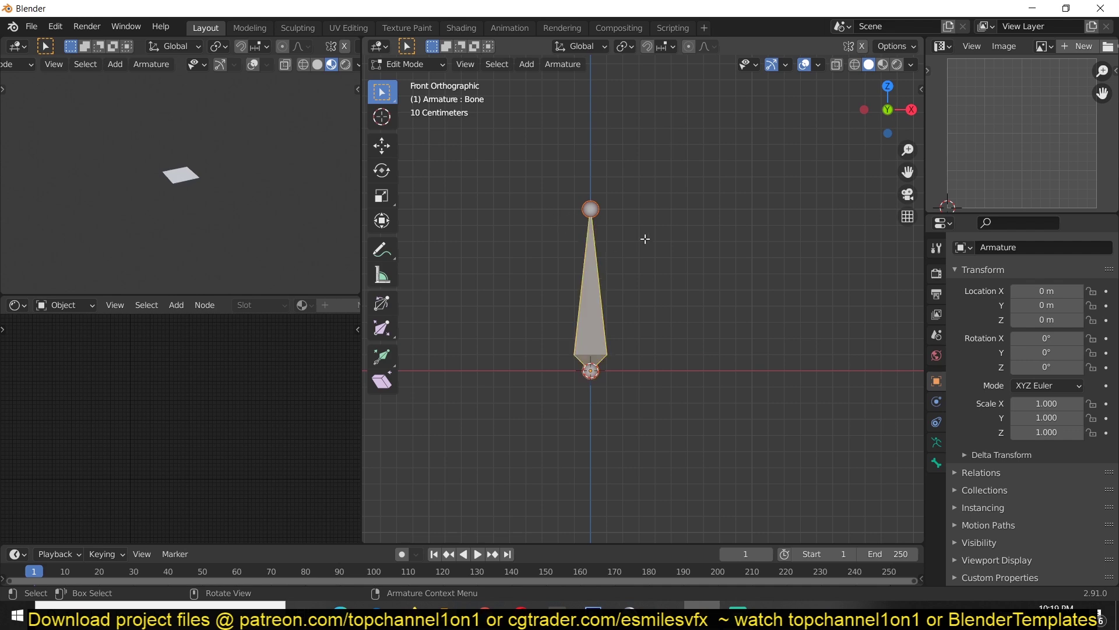
pyautogui.rightClick(647, 235)
pyautogui.click(653, 233)
pyautogui.rightClick(653, 233)
pyautogui.click(653, 232)
pyautogui.rightClick(653, 232)
pyautogui.click(653, 233)
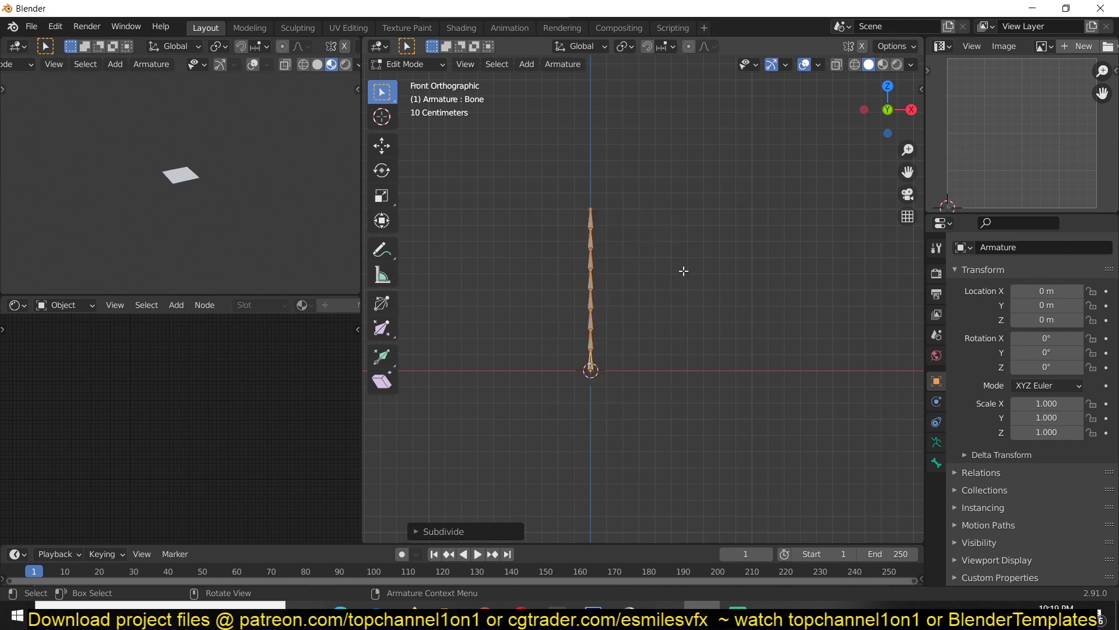
pyautogui.press('Tab')
# Show the armature's Wiggle Armature setting and switch the armature to Pose Mode
pyautogui.scroll(5, 630, 345)
pyautogui.keyDown('shift'); pyautogui.moveTo(672, 406); pyautogui.dragTo(709, 377, button='middle'); pyautogui.keyUp('shift')
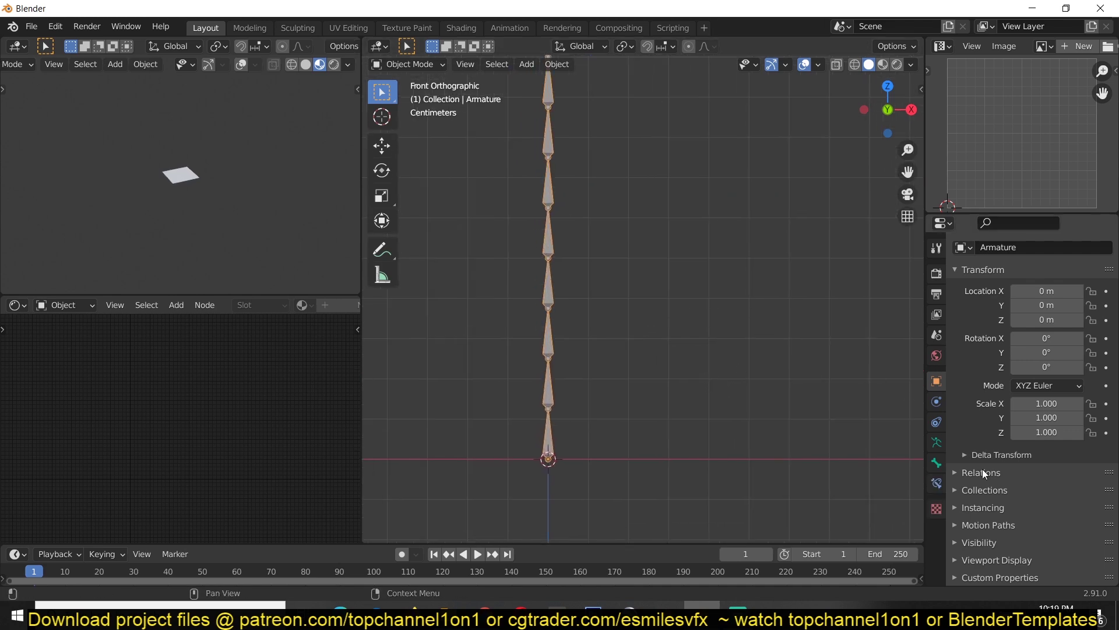
pyautogui.click(936, 443)
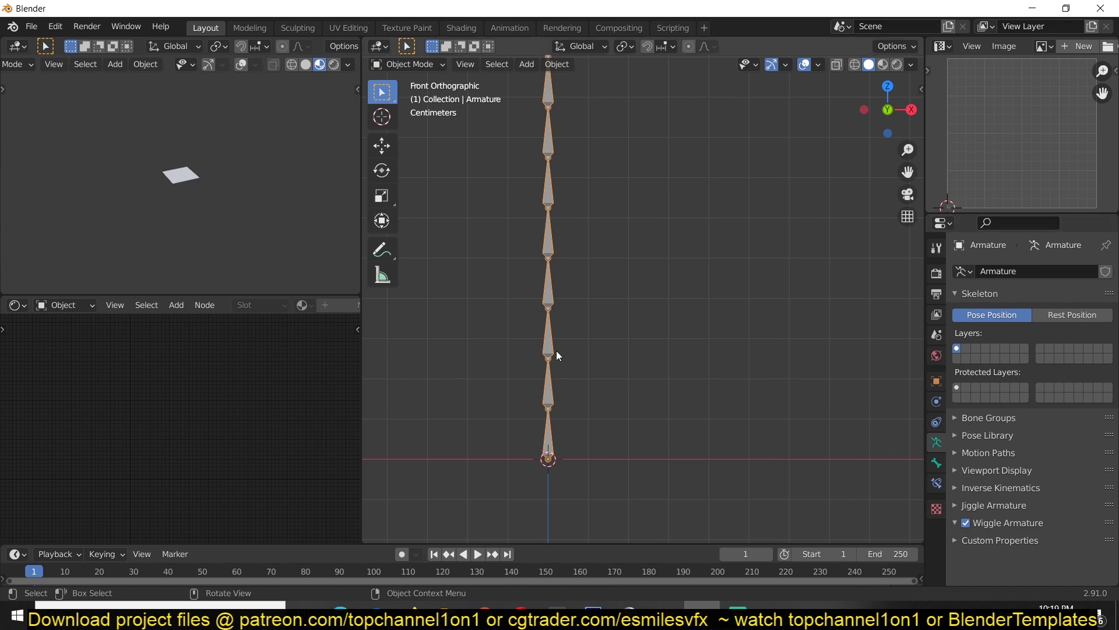
pyautogui.click(434, 63)
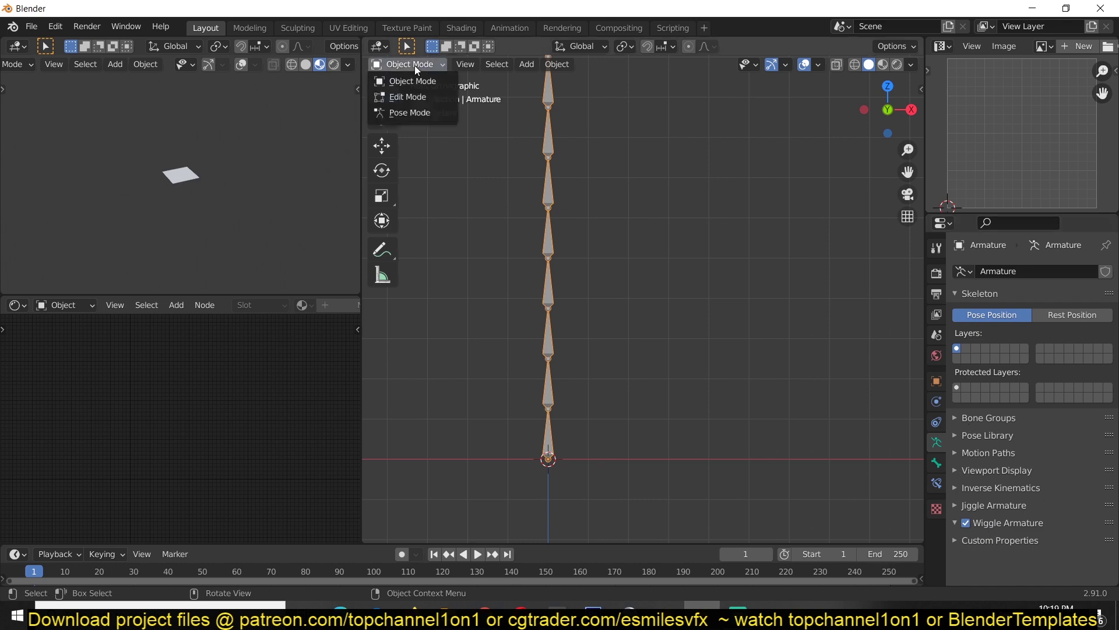
pyautogui.click(417, 112)
# Select every bone above the base bone and enable Wiggle Bone for them
pyautogui.hotkey('alt', 'a')
pyautogui.click(549, 385)
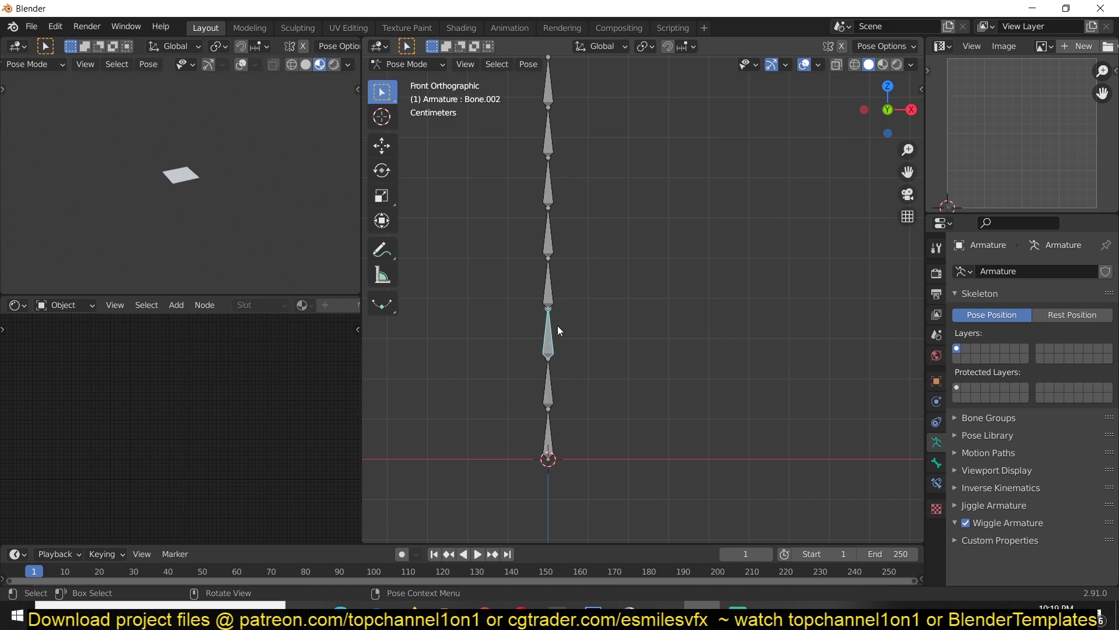
pyautogui.moveTo(515, 109); pyautogui.dragTo(587, 401)
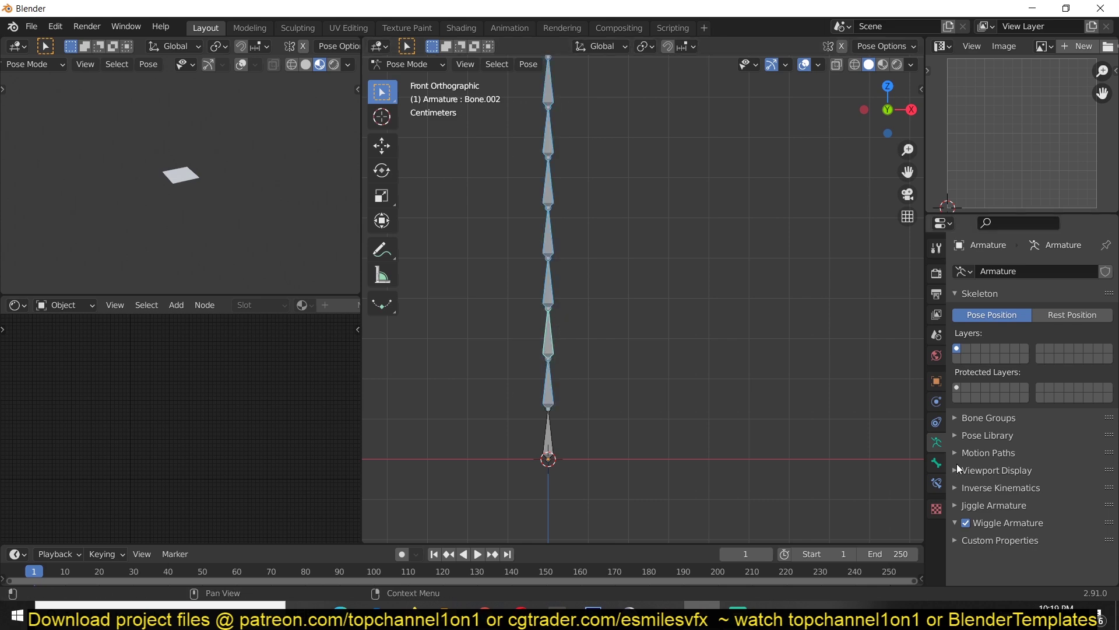
pyautogui.click(936, 463)
pyautogui.scroll(-7, 984, 501)
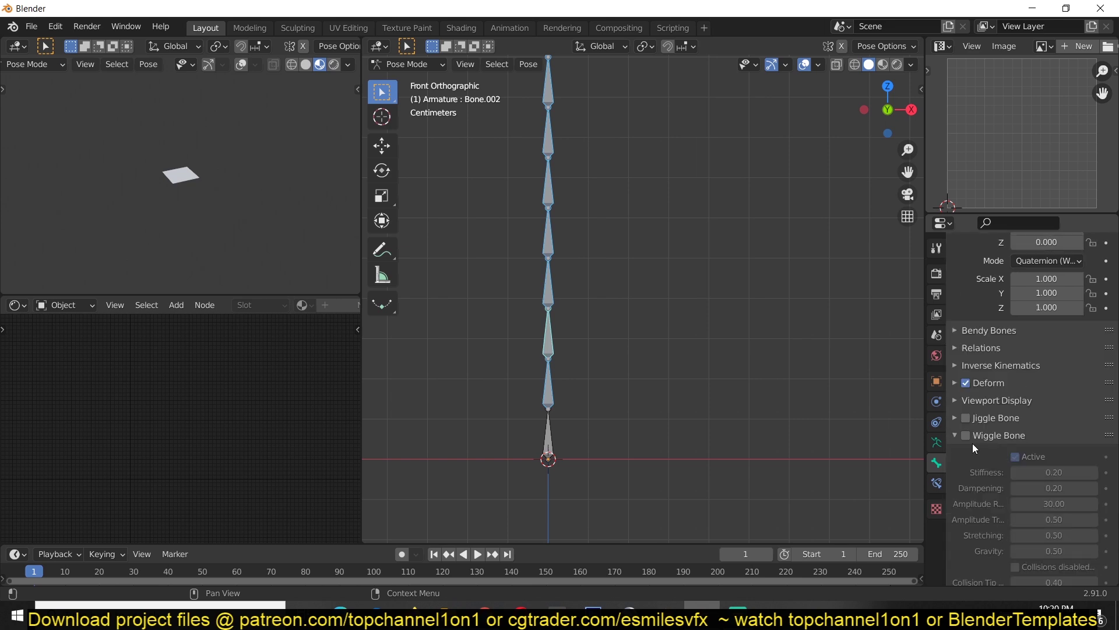
pyautogui.click(965, 437)
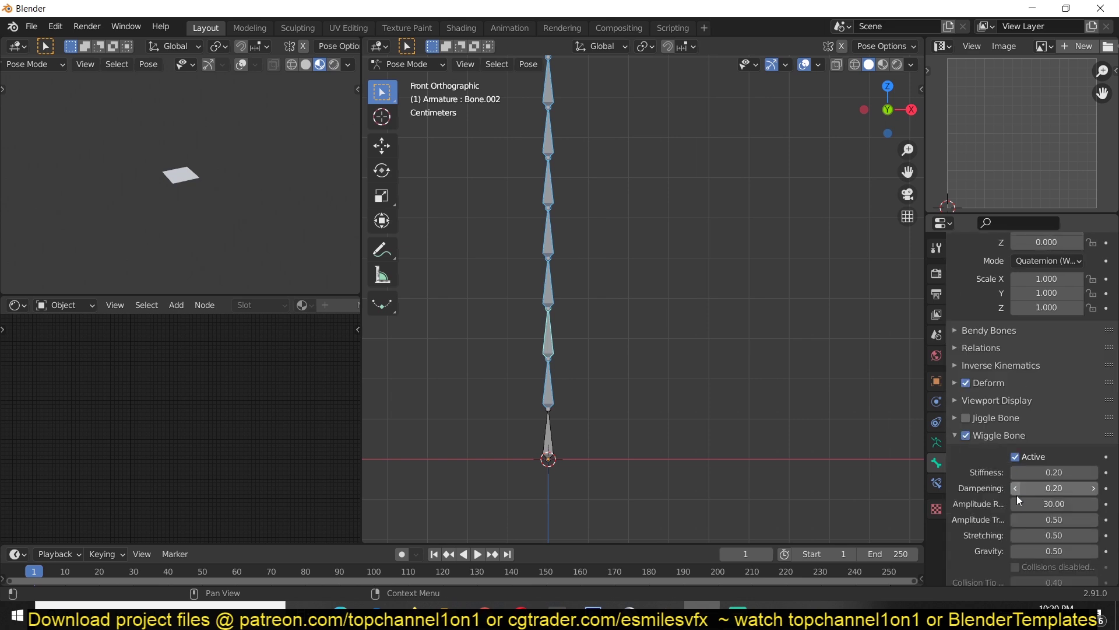
# Compare the Wiggle Bone setting of the base bone with that of the bones above it
pyautogui.scroll(-4, 545, 233)
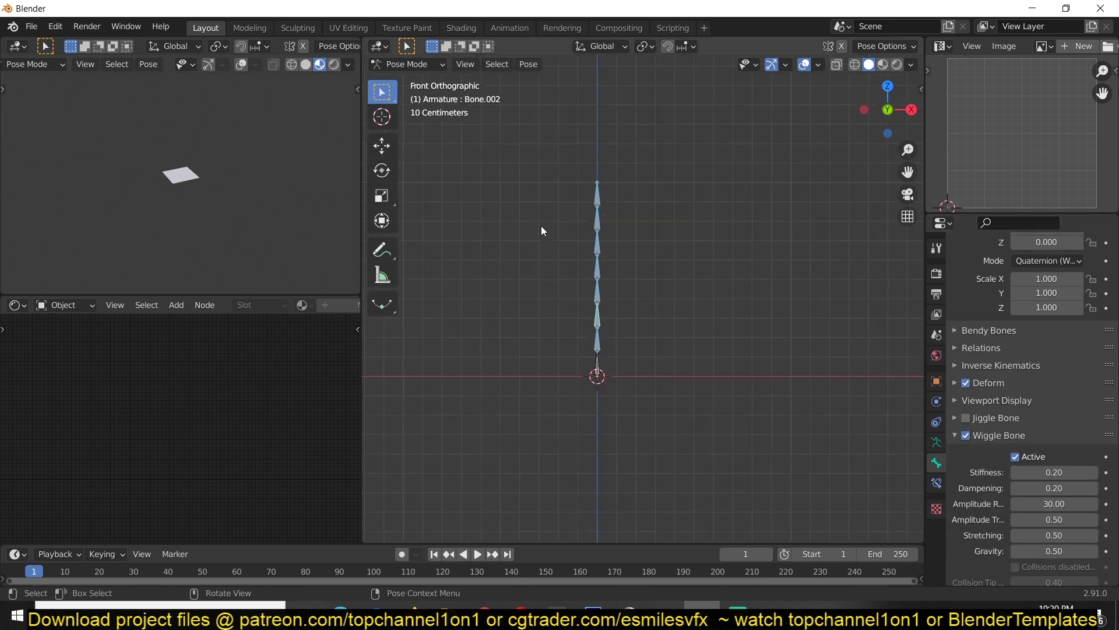
pyautogui.scroll(3, 543, 110)
pyautogui.moveTo(540, 103); pyautogui.dragTo(636, 392)
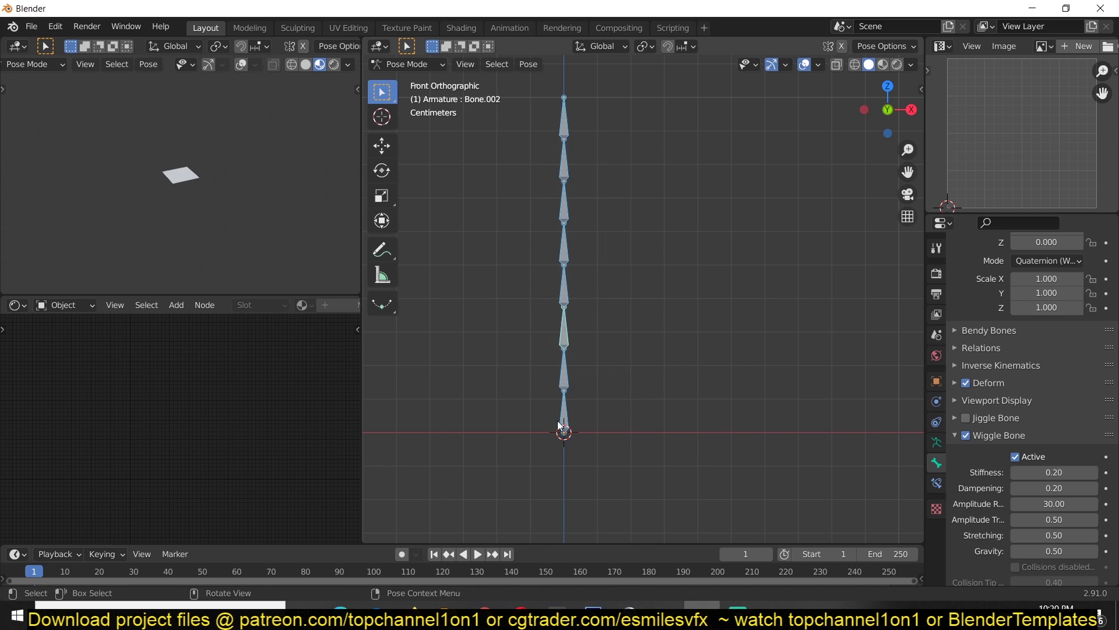
pyautogui.click(565, 421)
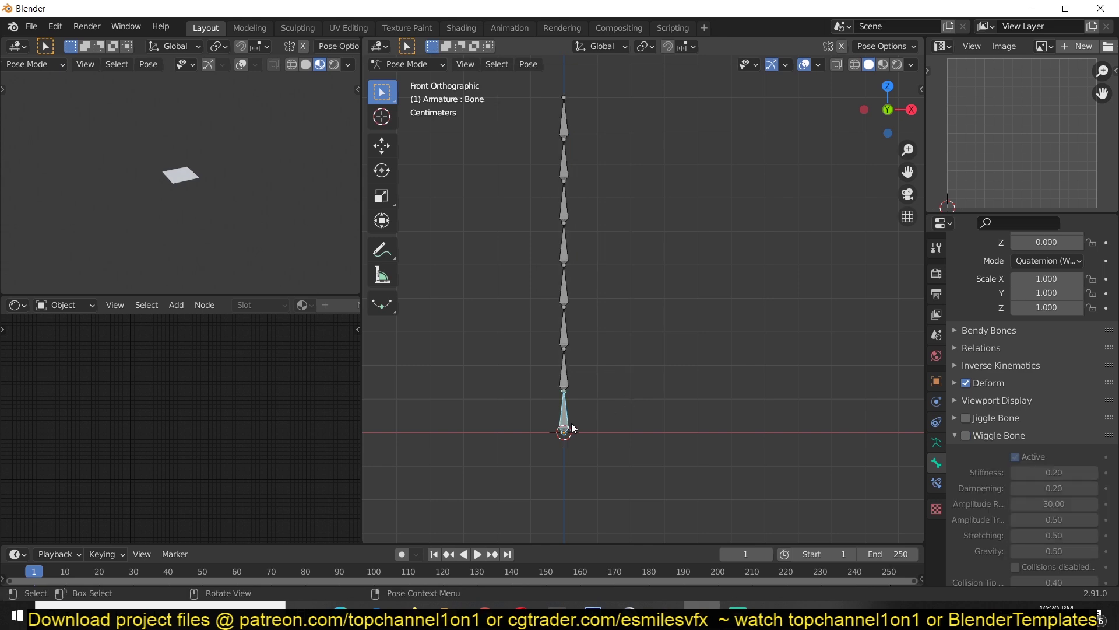
pyautogui.moveTo(528, 98); pyautogui.dragTo(629, 379)
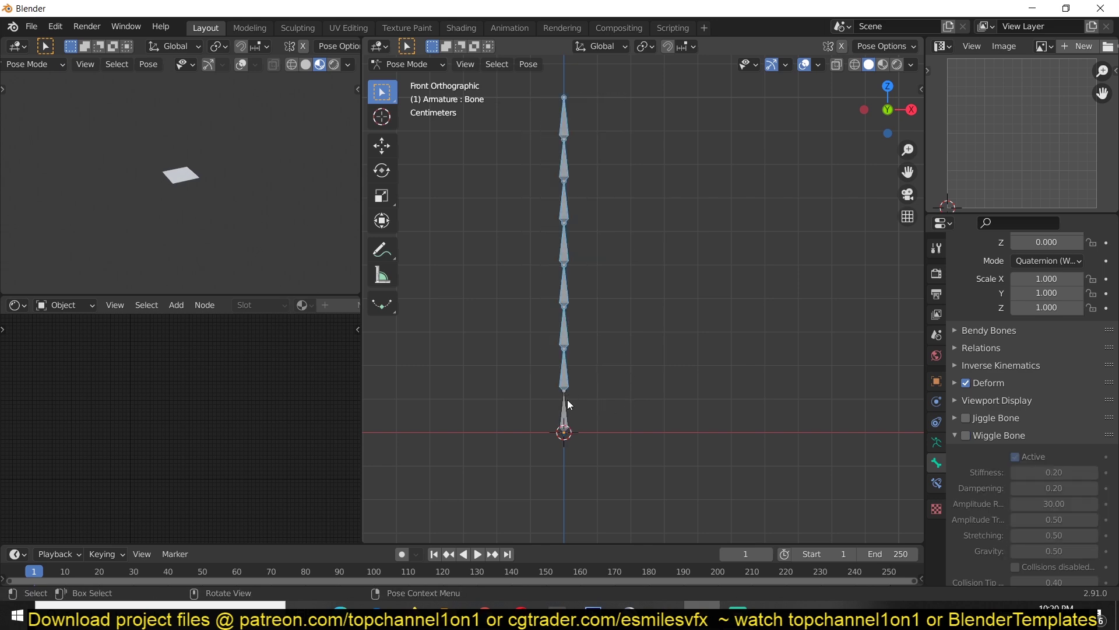
pyautogui.click(574, 401)
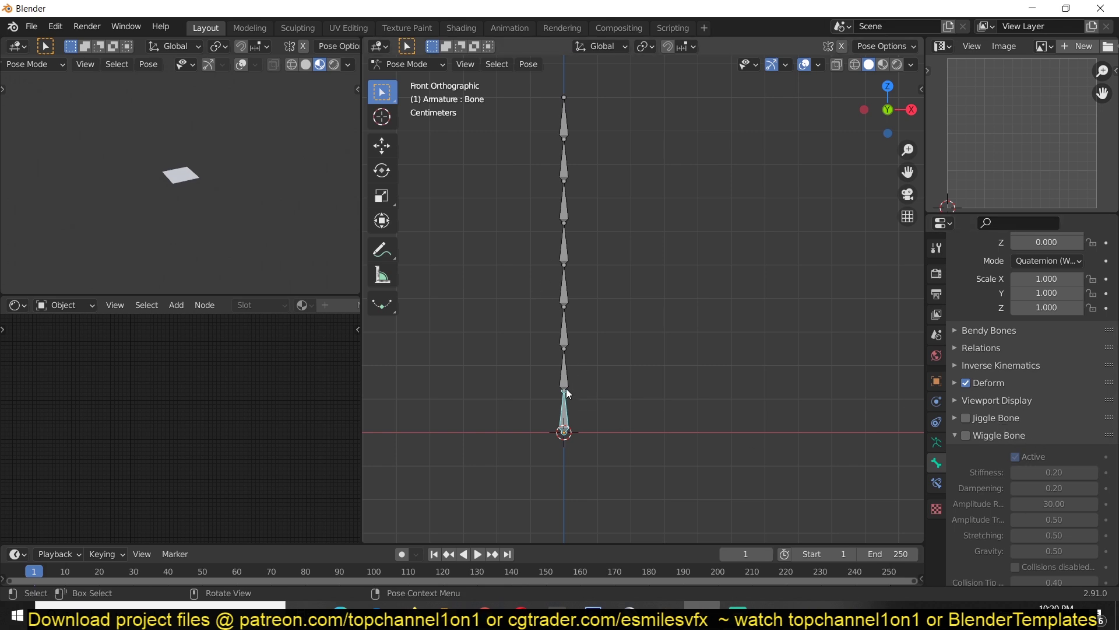
pyautogui.click(564, 120)
pyautogui.click(566, 256)
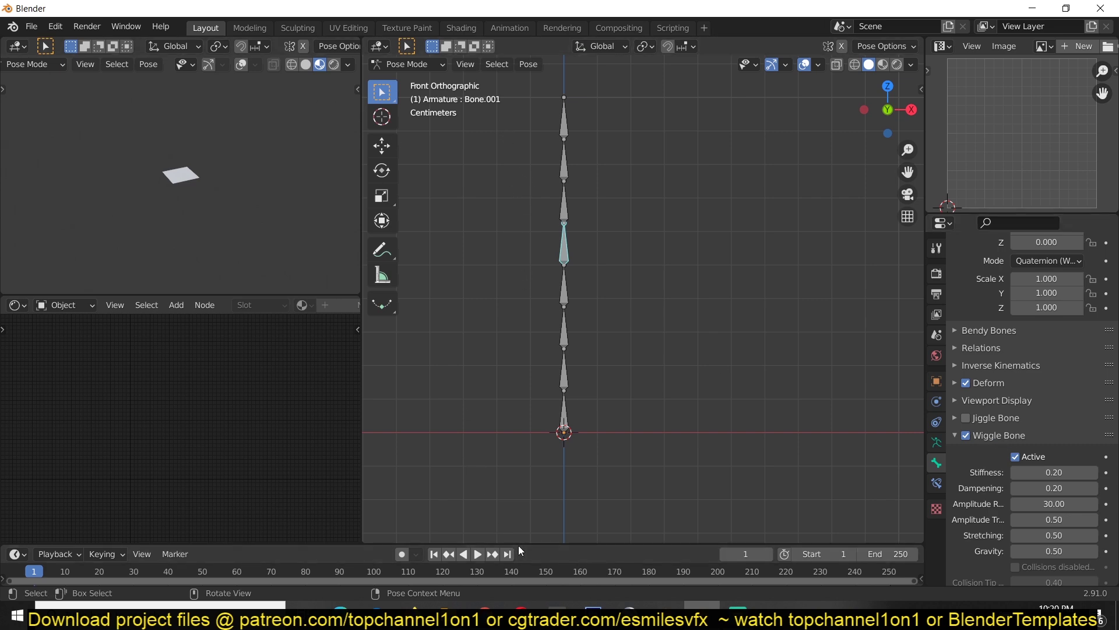
# Enlarge the timeline area and start playing the animation
pyautogui.moveTo(518, 543); pyautogui.dragTo(315, 425)
pyautogui.click(401, 435)
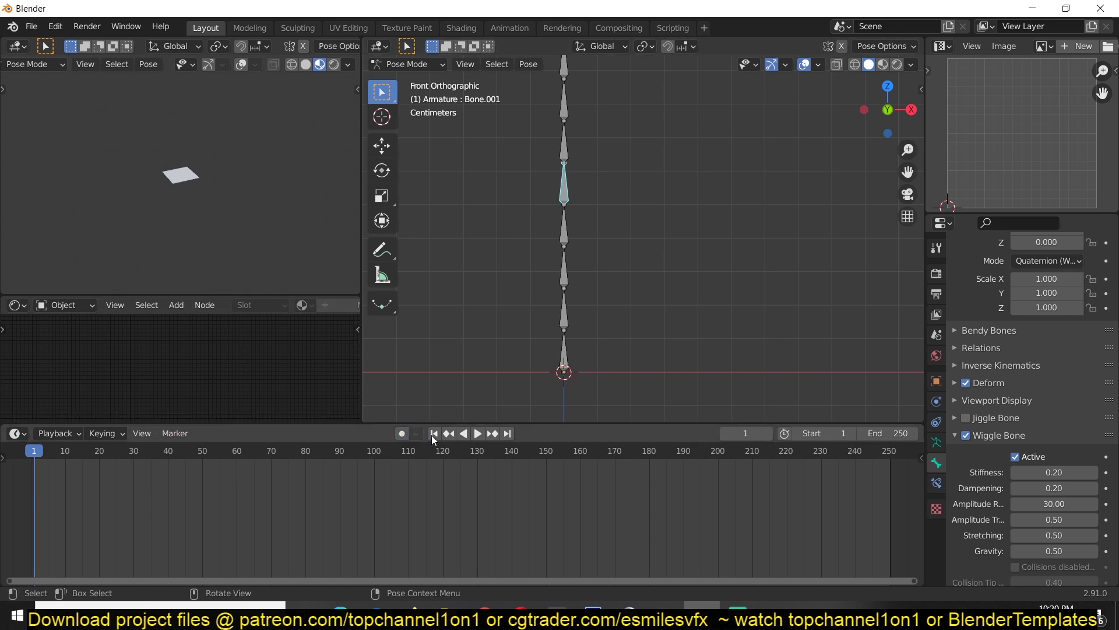
pyautogui.click(477, 434)
# Test the wiggle by moving the base bone during playback, cancel the move and stop the playback
pyautogui.click(566, 355)
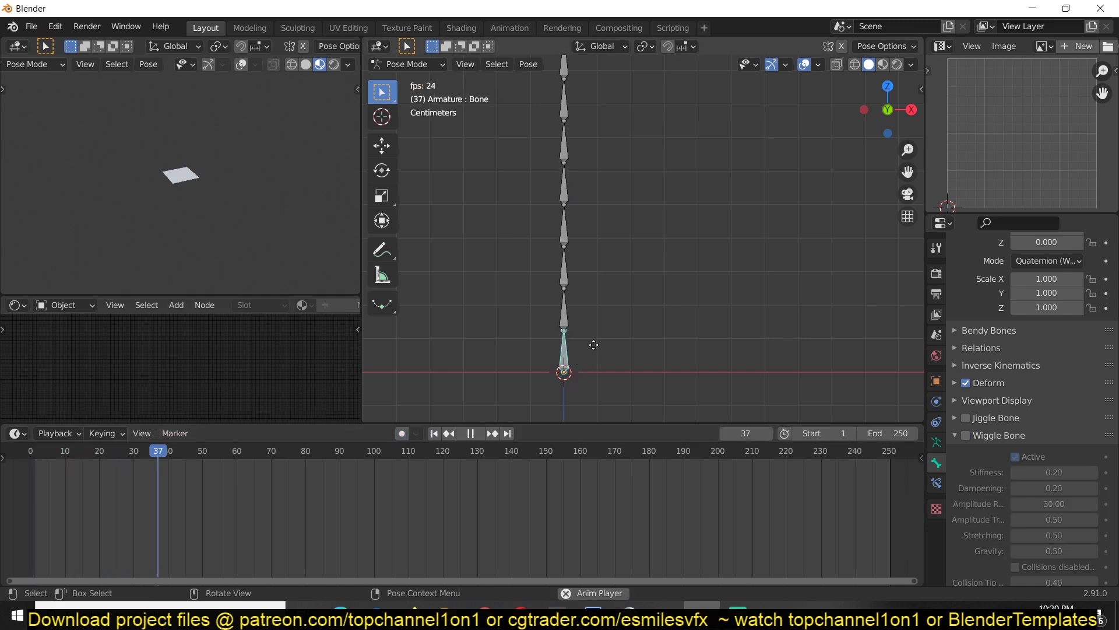
pyautogui.scroll(-2, 609, 346)
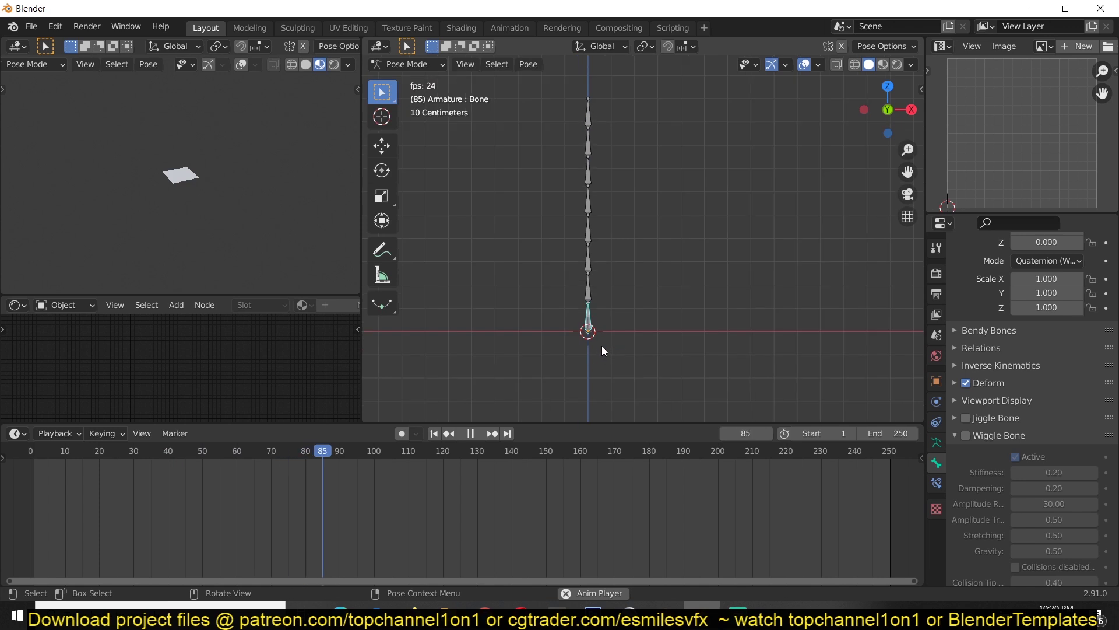
pyautogui.press('g')
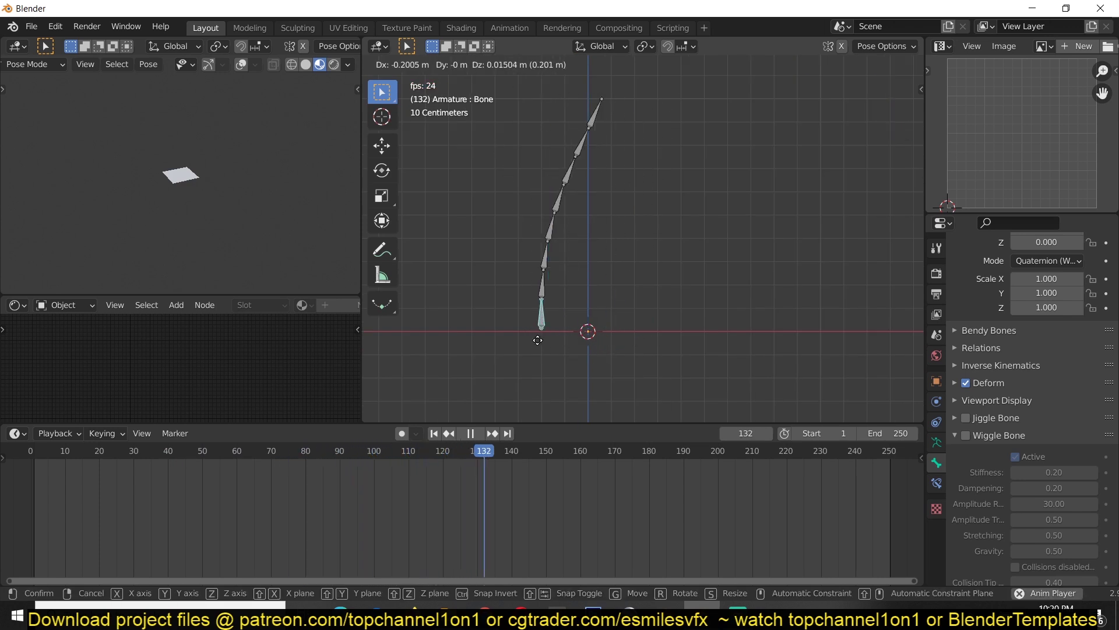
pyautogui.press('Escape')
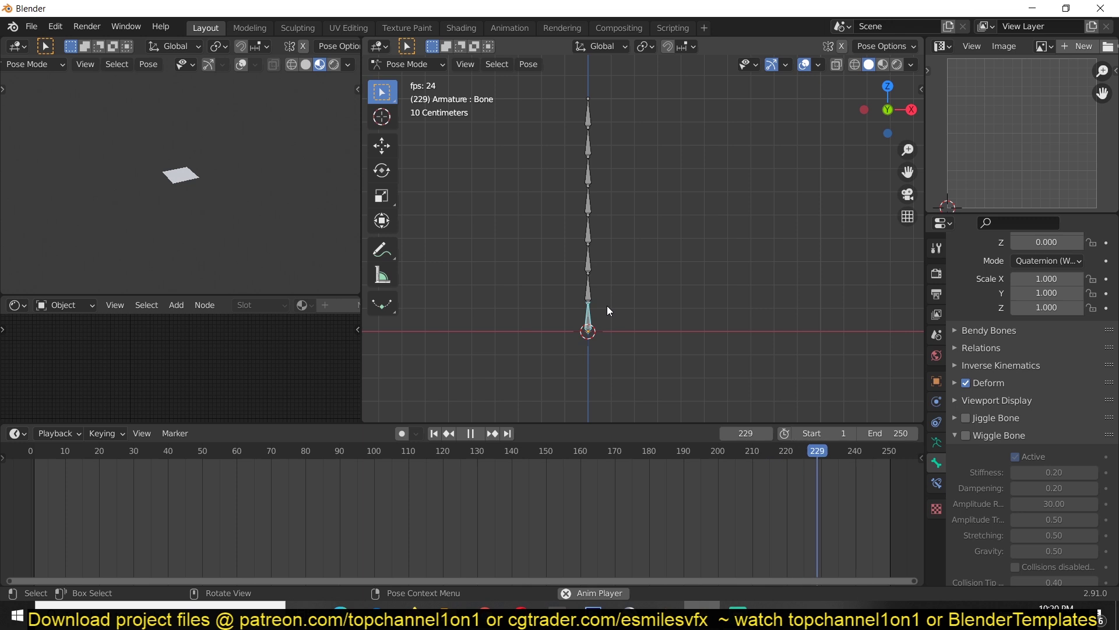
pyautogui.press('Escape')
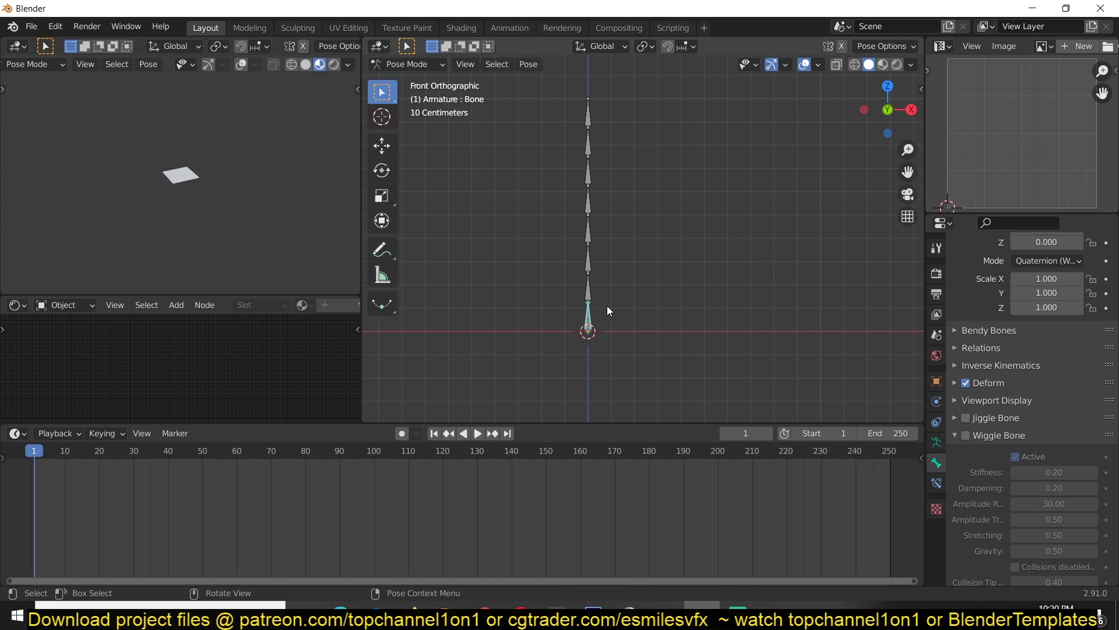
# Switch to the Mixamo page in the browser and load the Maria J J Ong character
pyautogui.hotkey('alt', 'Tab')
pyautogui.click(114, 14)
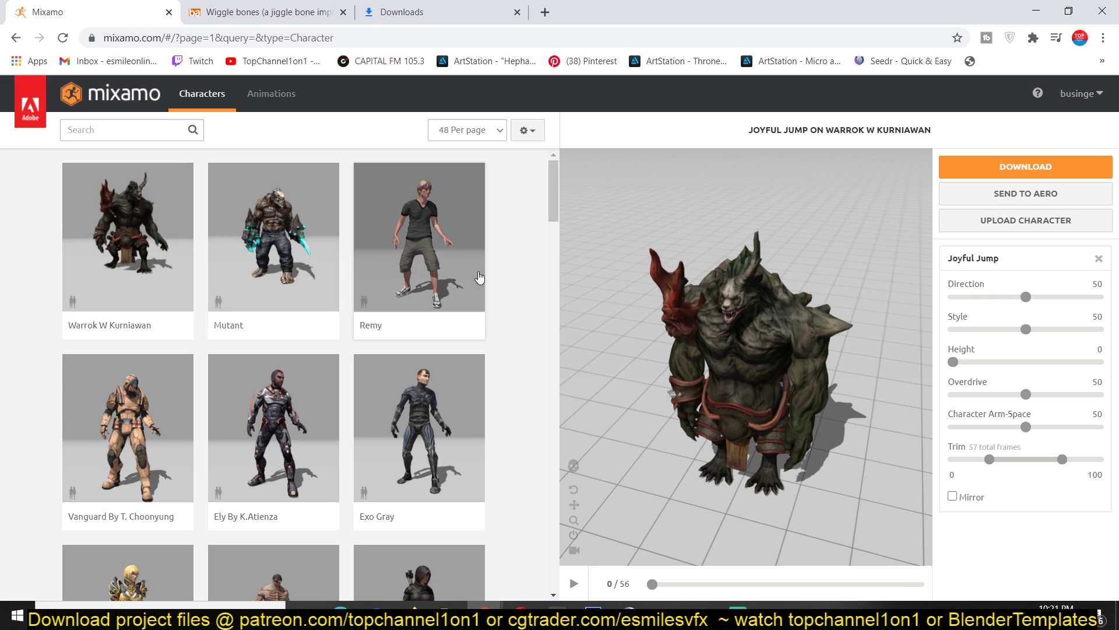
pyautogui.scroll(-3, 349, 339)
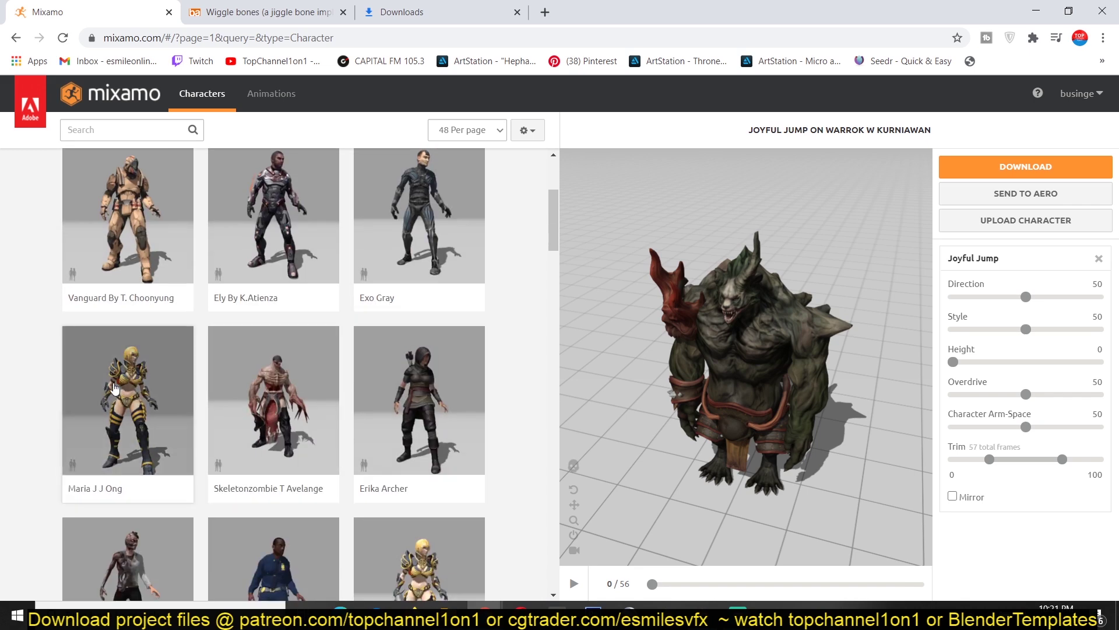
pyautogui.click(116, 389)
pyautogui.click(846, 299)
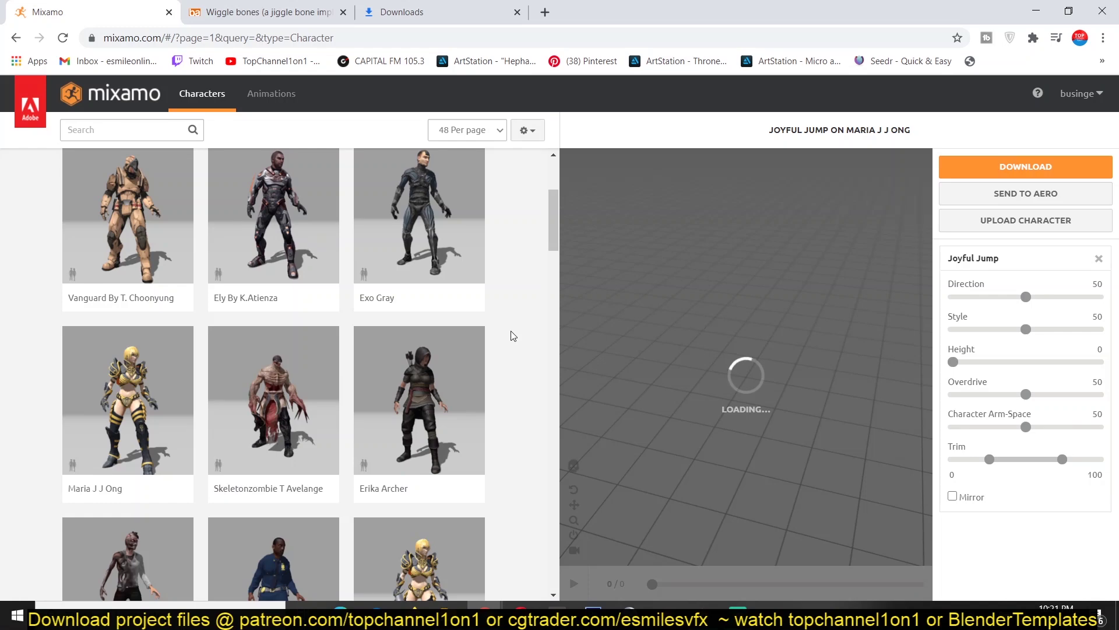
# Search the Mixamo animations for "jump"
pyautogui.scroll(3, 513, 336)
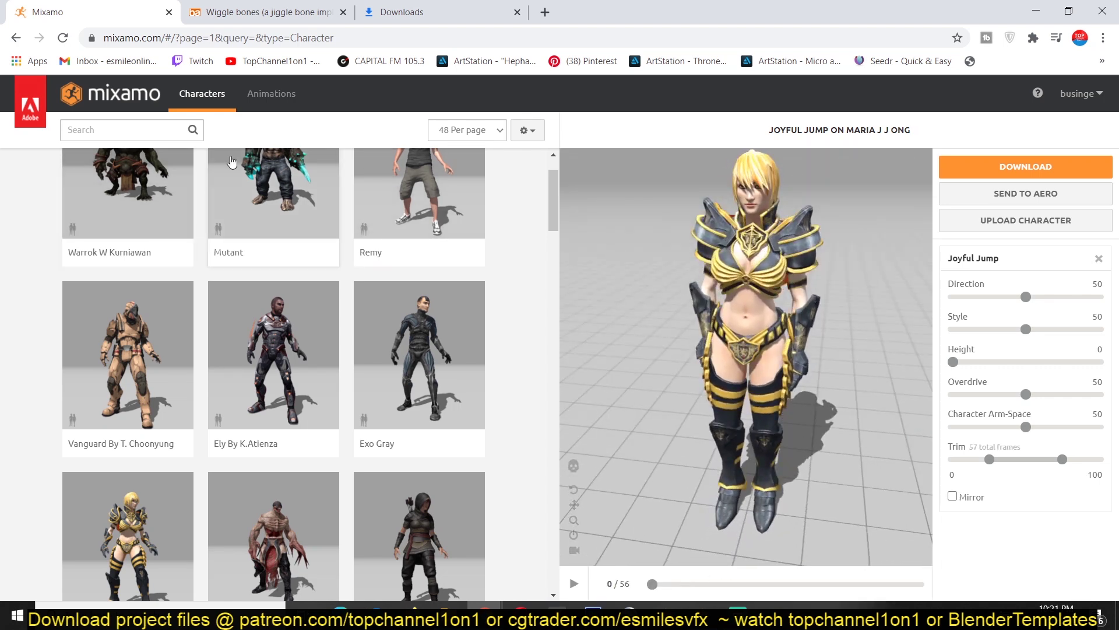
pyautogui.click(263, 96)
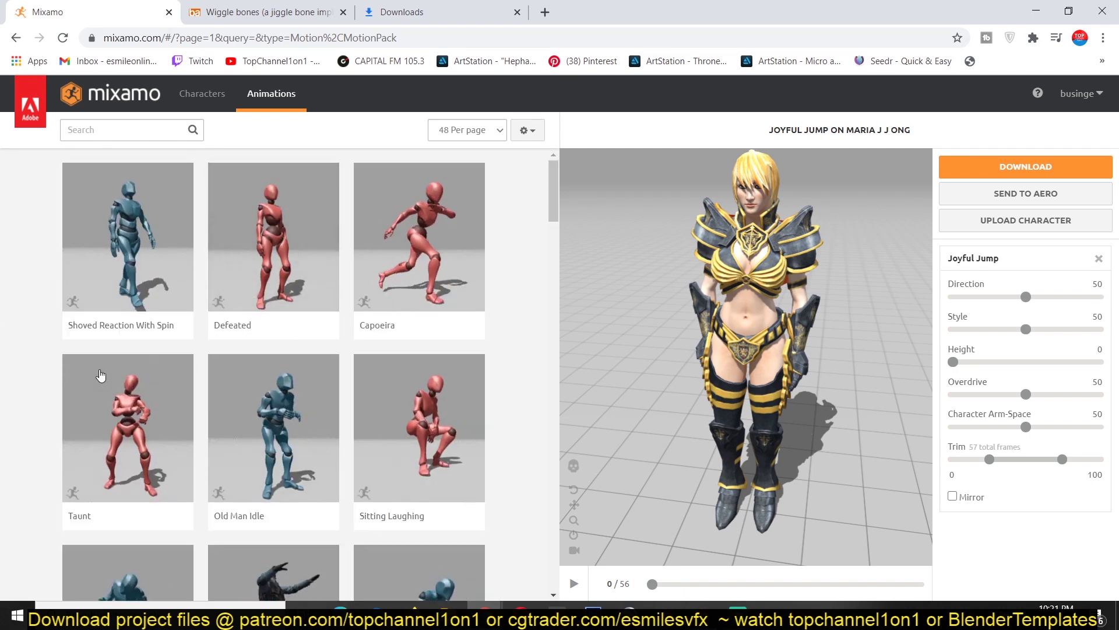
pyautogui.scroll(-1, 175, 198)
pyautogui.click(140, 128)
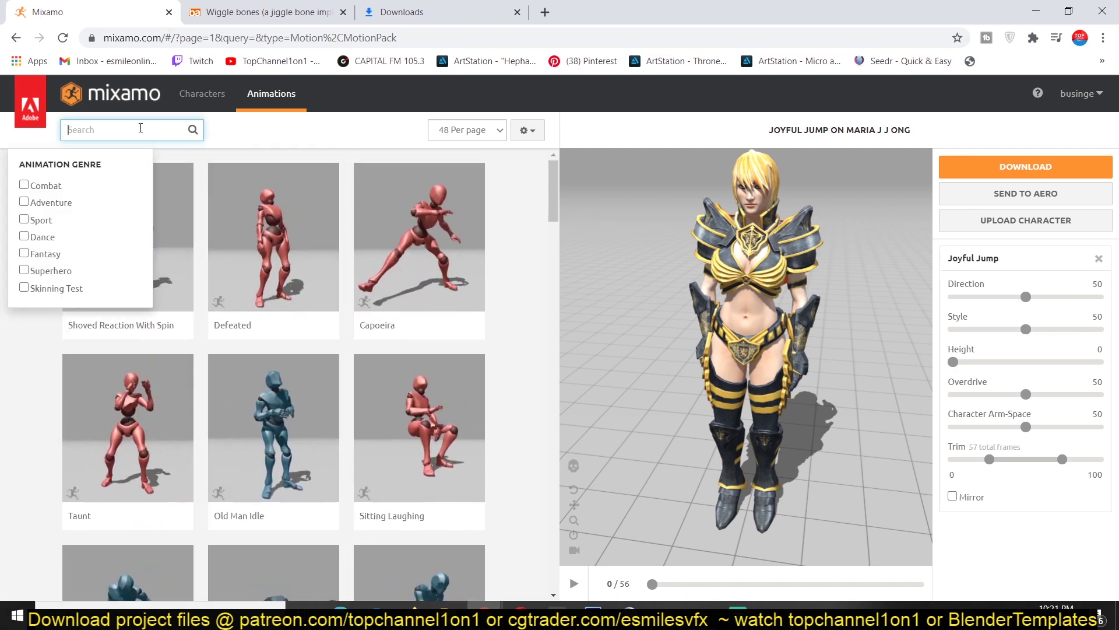
pyautogui.write('jump')
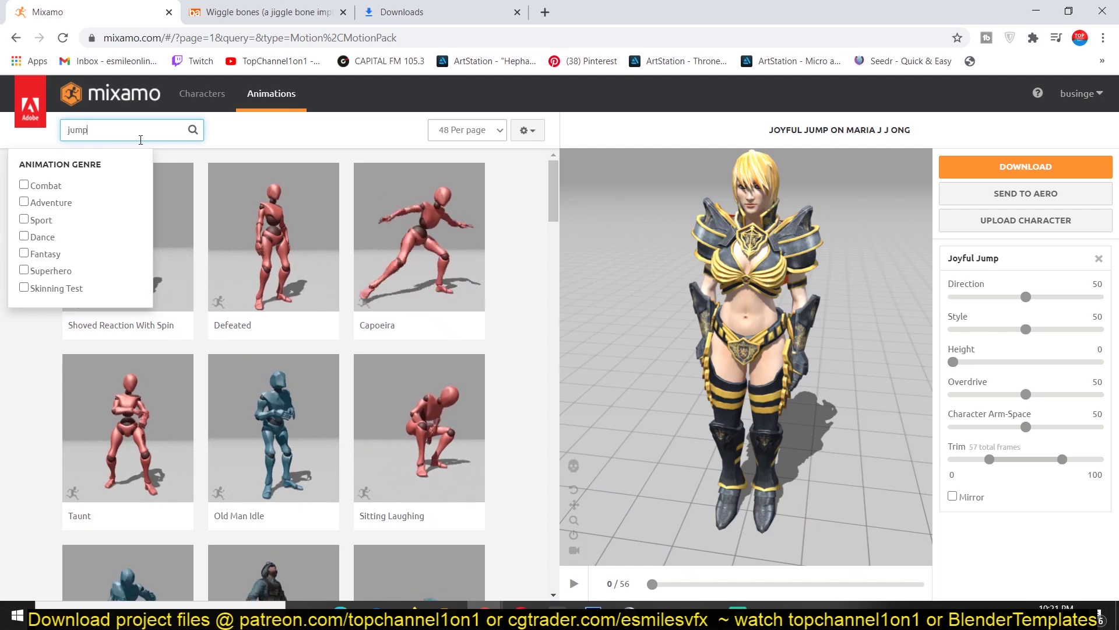
pyautogui.press('Return')
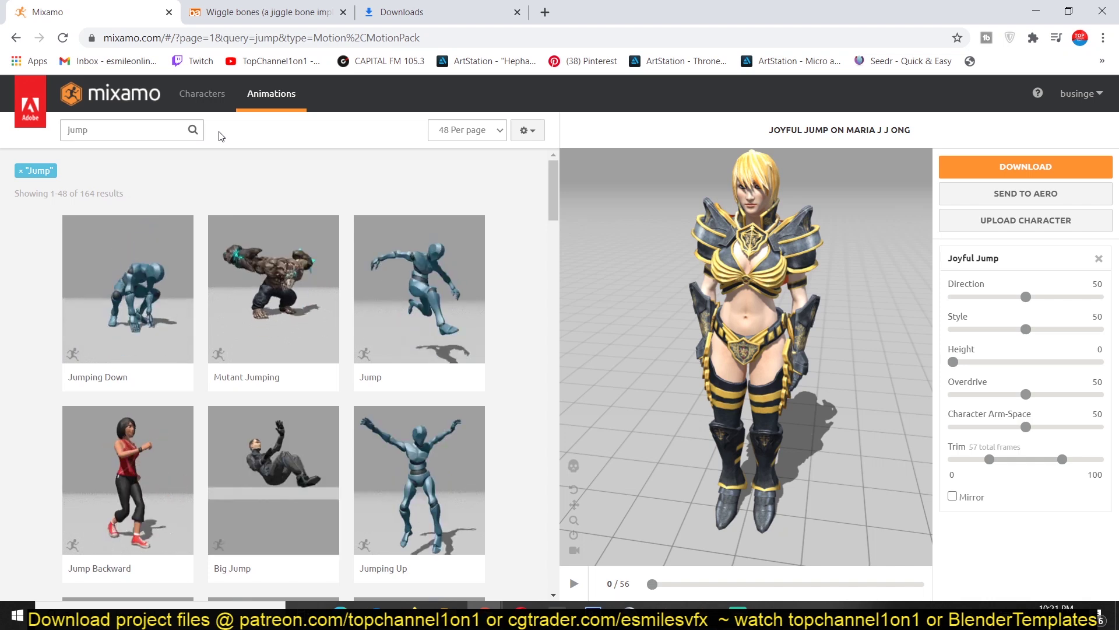
# Apply the Joyful Jump animation from the search results to the character
pyautogui.scroll(-1, 44, 417)
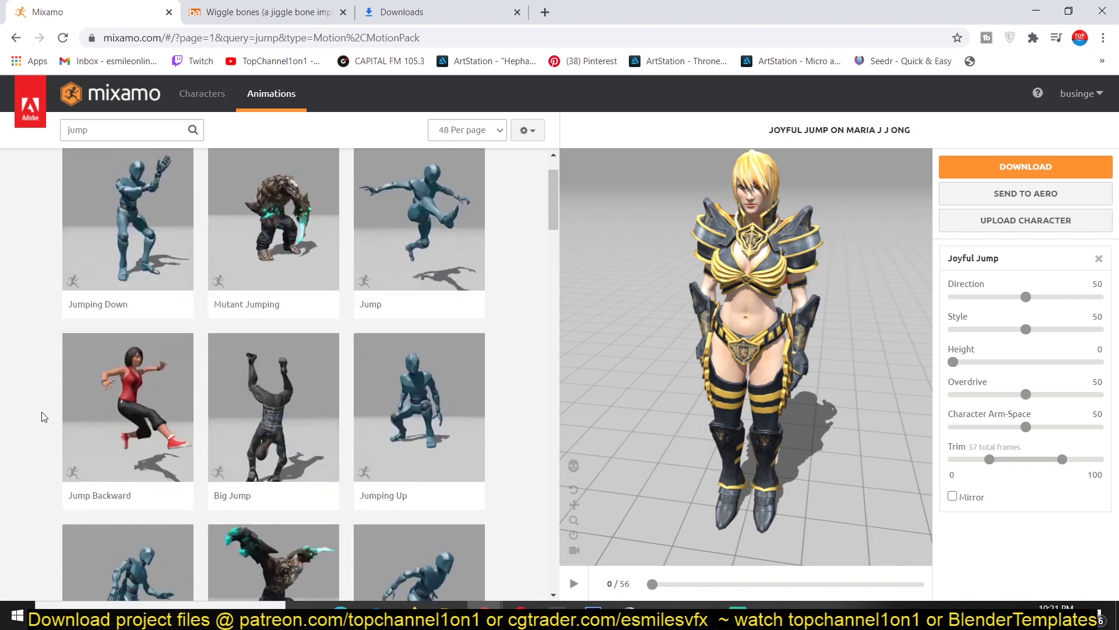
pyautogui.scroll(-5, 42, 416)
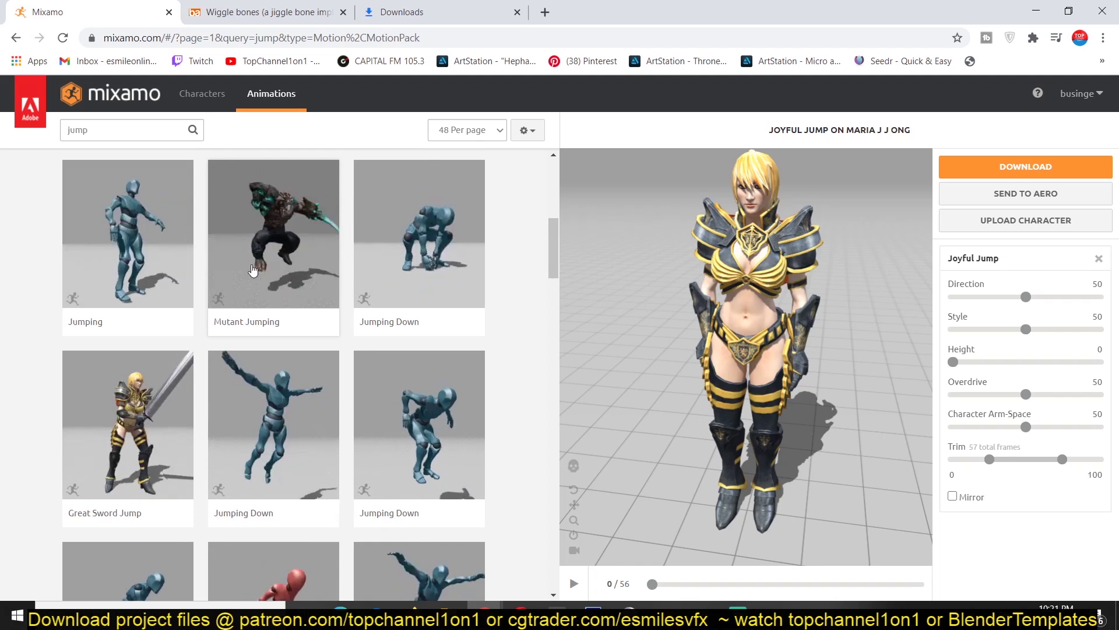
pyautogui.scroll(-3, 12, 367)
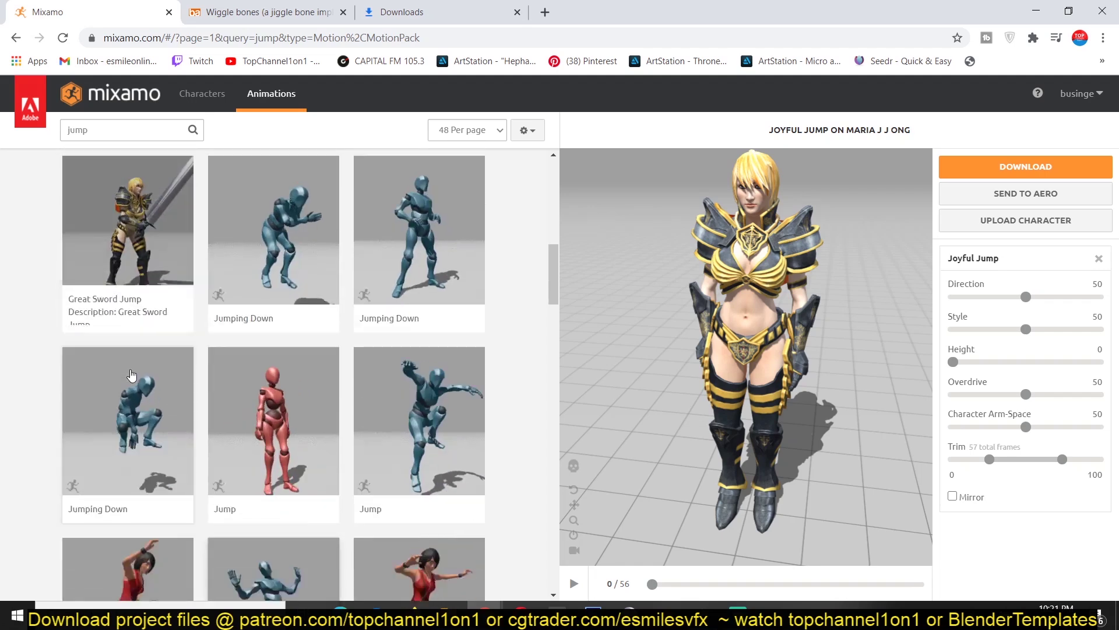
pyautogui.scroll(-3, 87, 390)
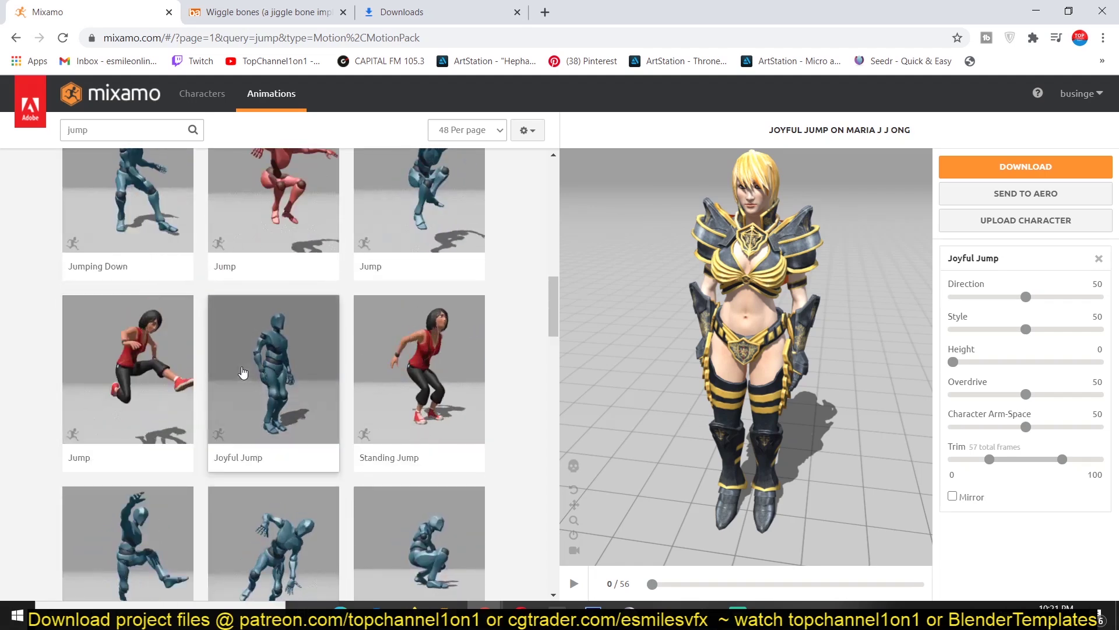
pyautogui.click(245, 370)
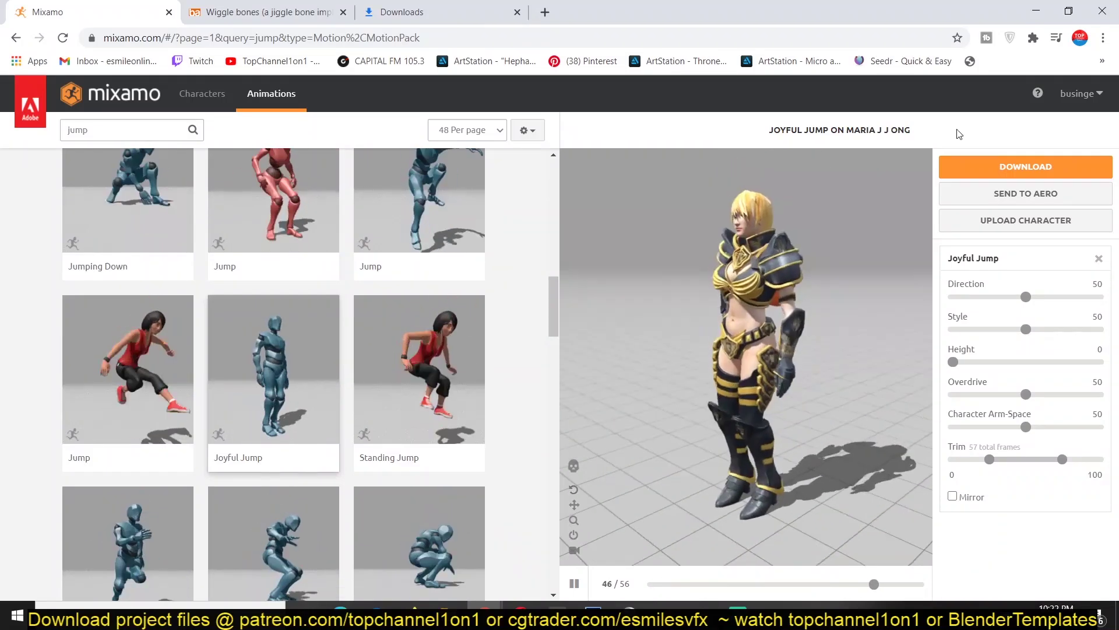
# View the download settings for the animated character, cancel them and switch back to Blender
pyautogui.click(989, 172)
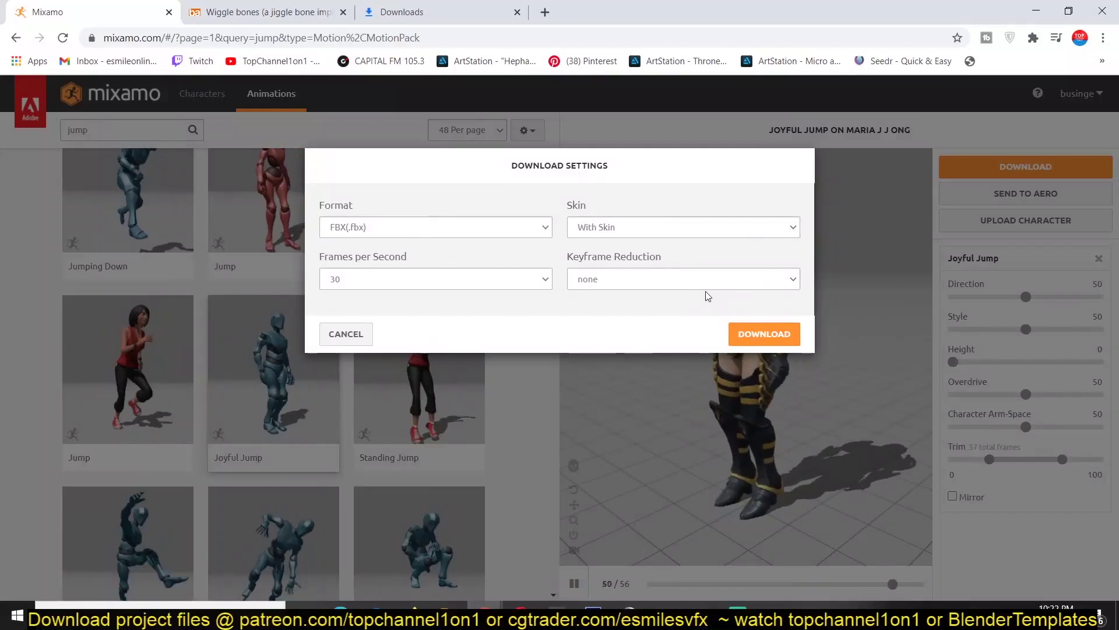
pyautogui.click(330, 339)
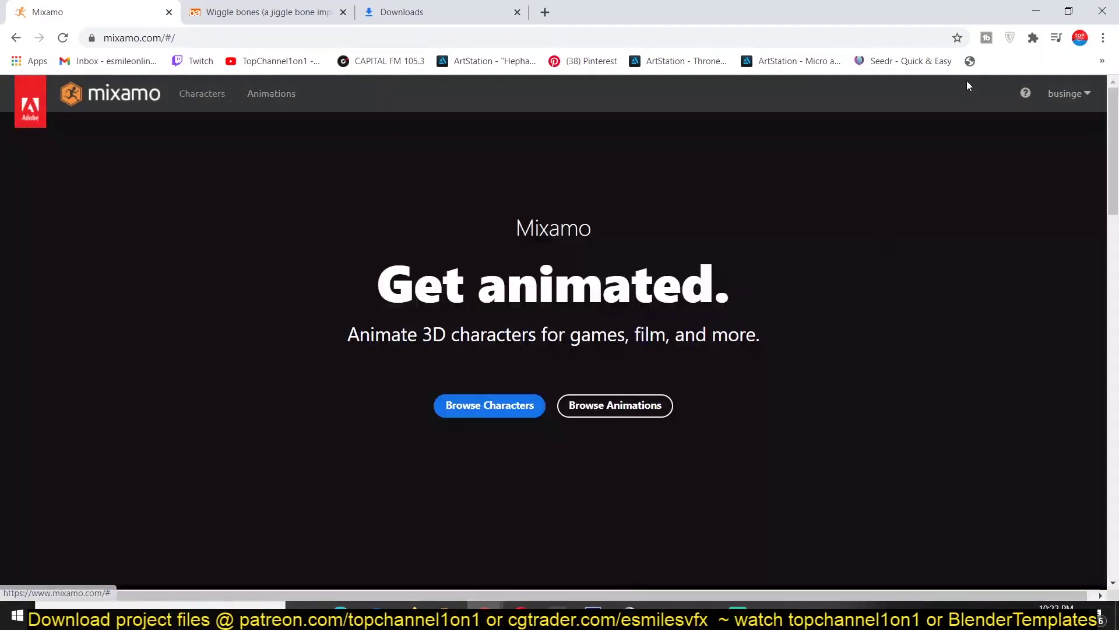
pyautogui.click(1036, 13)
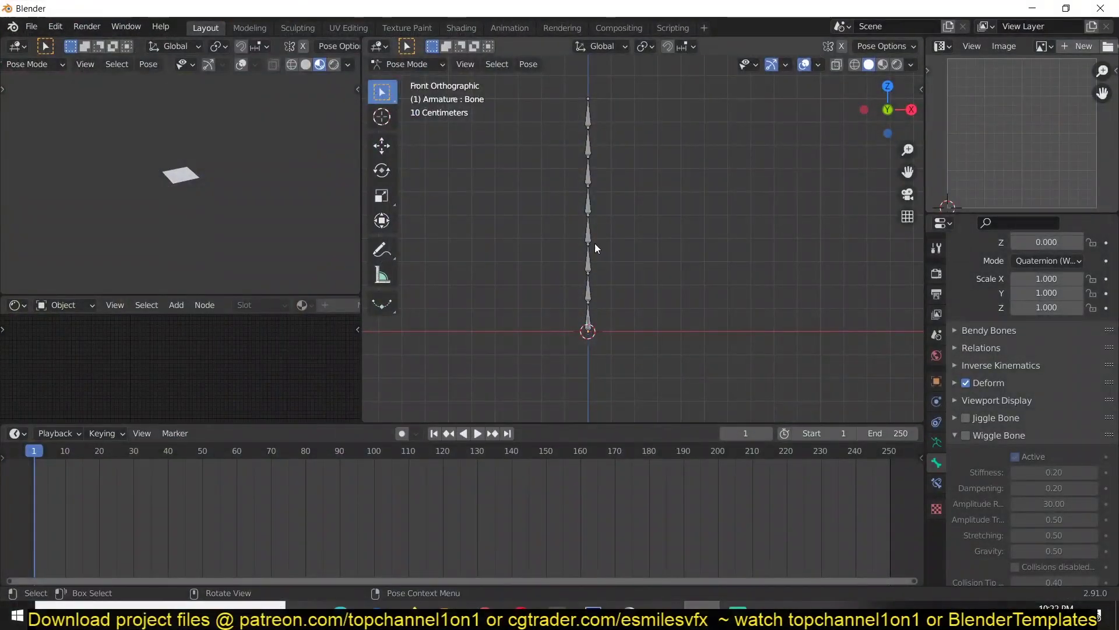
# Leave Pose Mode and delete the test armature
pyautogui.hotkey('ctrl', 'Tab')
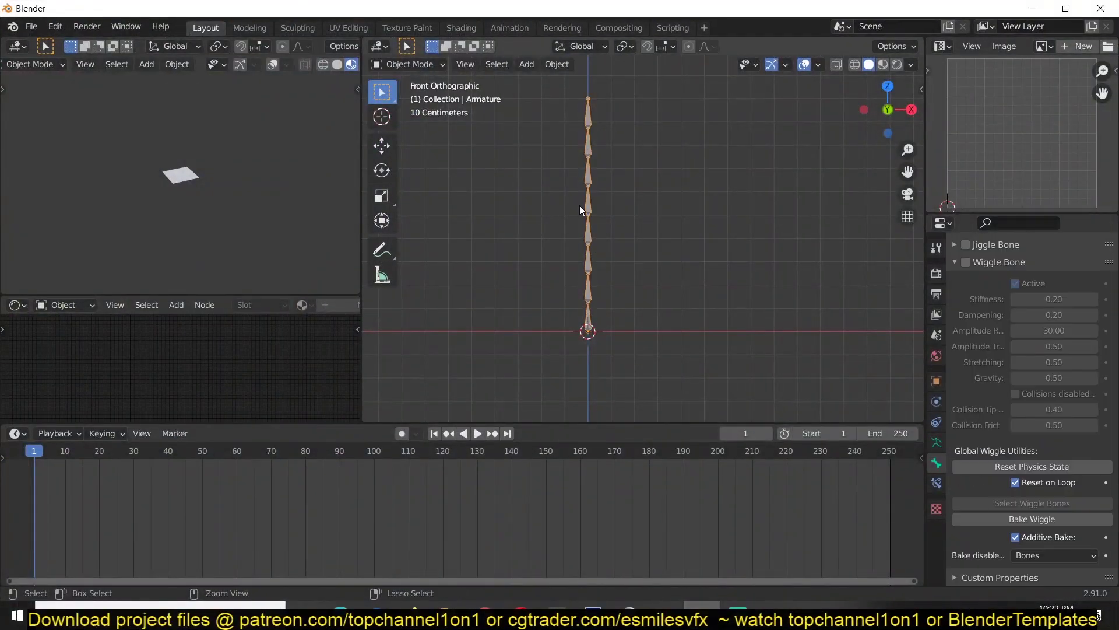
pyautogui.press('x')
pyautogui.click(603, 210)
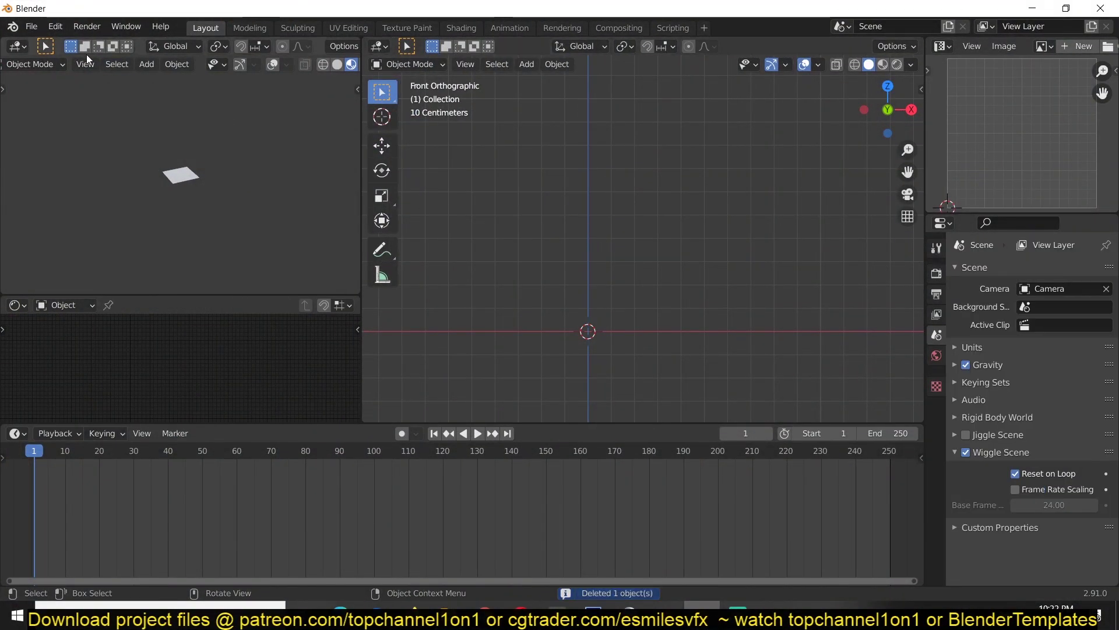
# Import the FBX file Joyful Jump.fbx from the Downloads folder with the default import settings
pyautogui.click(32, 27)
pyautogui.moveTo(86, 239)
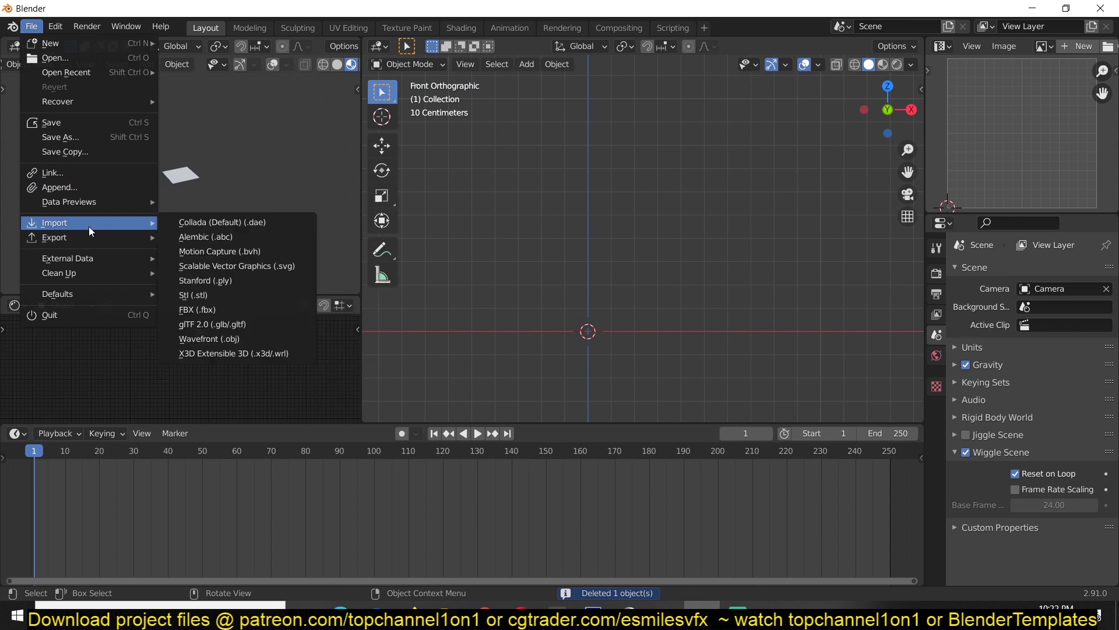
pyautogui.click(247, 312)
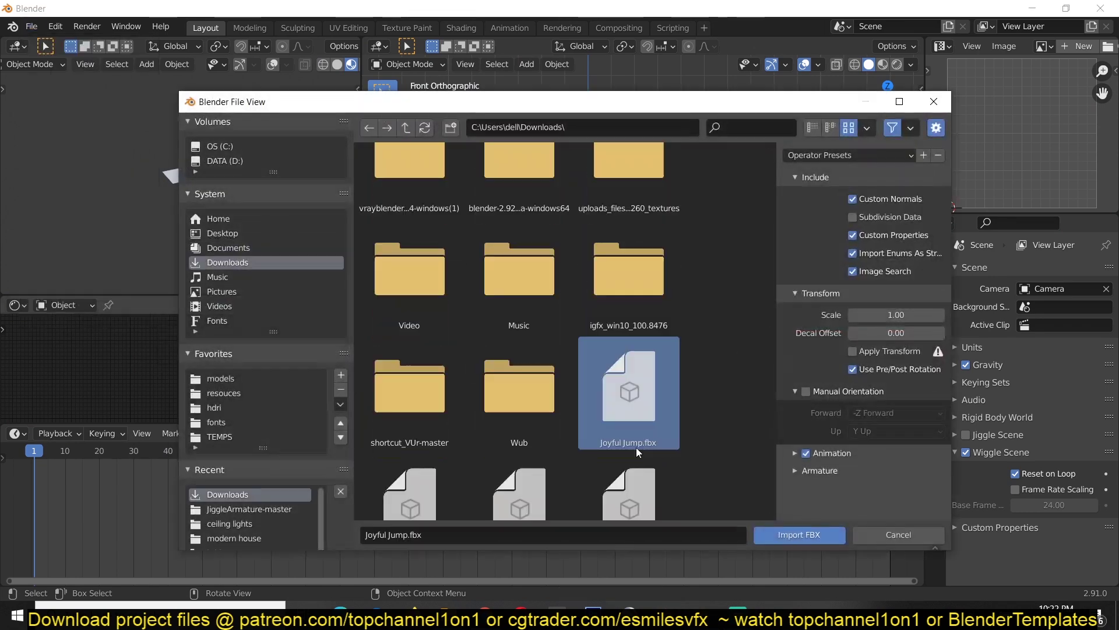
pyautogui.click(814, 533)
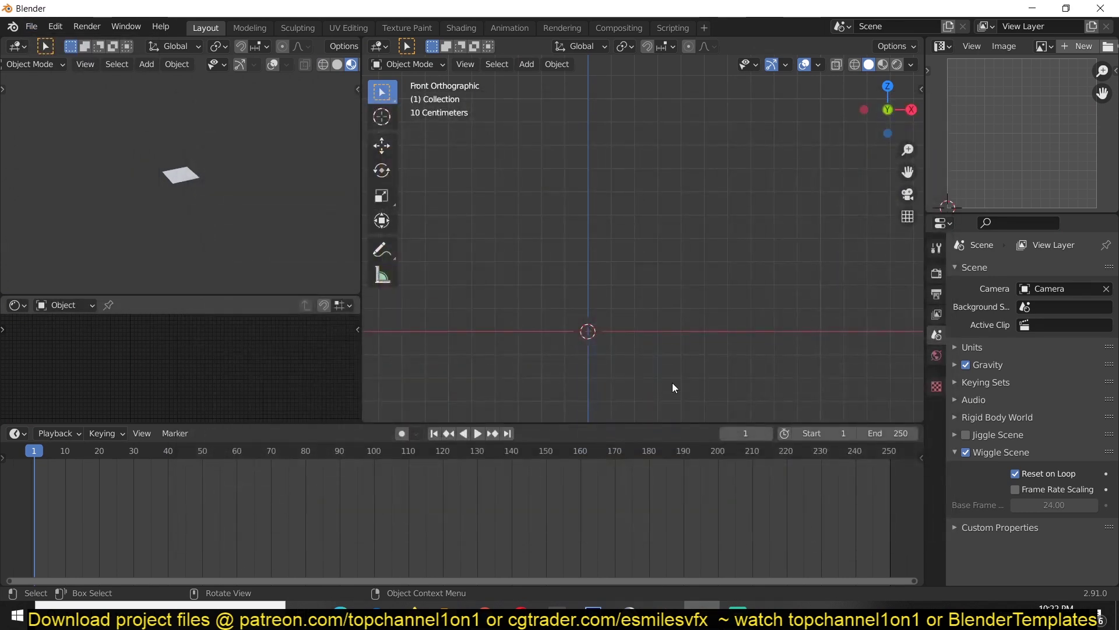
# Delete the ground plane beneath the imported character
pyautogui.click(192, 182)
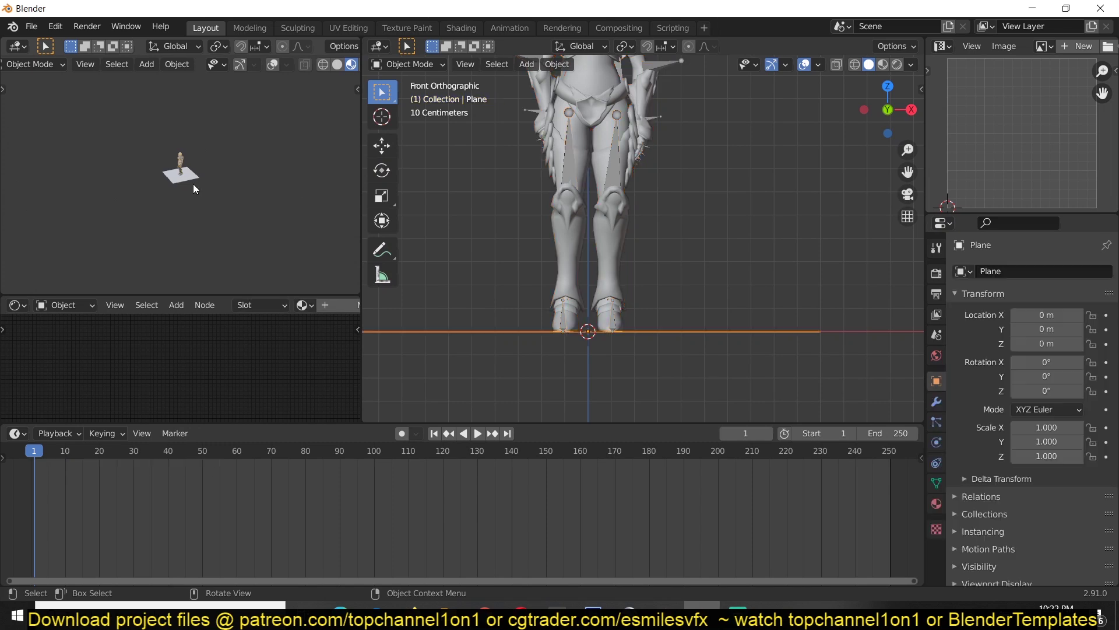
pyautogui.press('Delete')
pyautogui.scroll(-3, 781, 232)
pyautogui.moveTo(782, 232); pyautogui.dragTo(342, 225, button='middle')
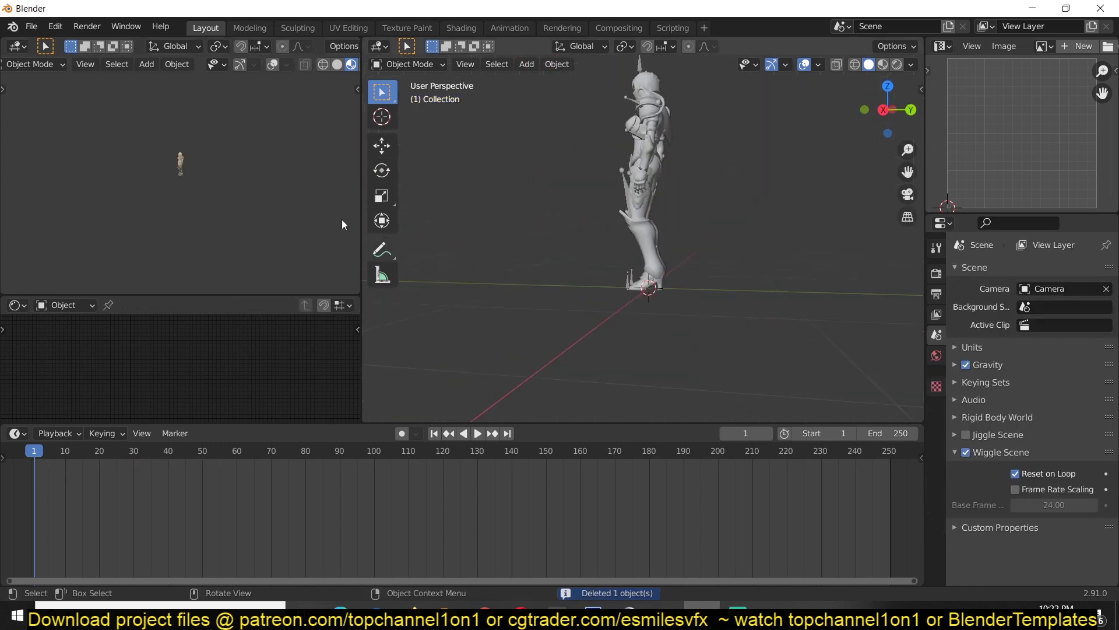
# Select the character mesh, frame it in both viewports and start playing its jump animation
pyautogui.scroll(1, 209, 196)
pyautogui.click(182, 150)
pyautogui.scroll(3, 182, 151)
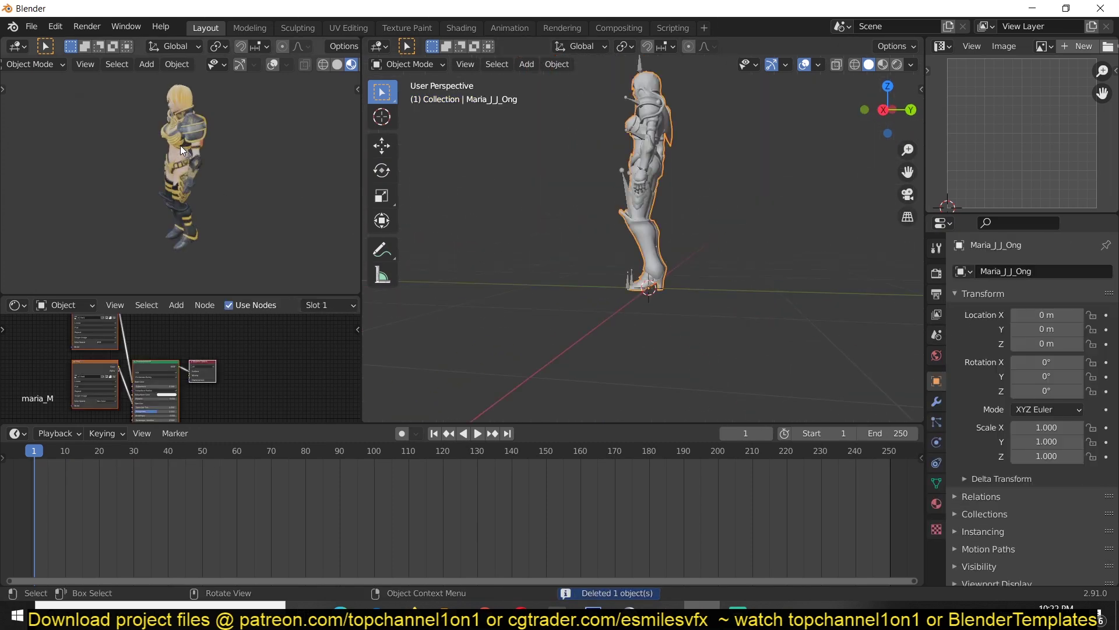
pyautogui.scroll(4, 517, 213)
pyautogui.moveTo(518, 212); pyautogui.dragTo(673, 186, button='middle')
pyautogui.press('KP_Decimal')
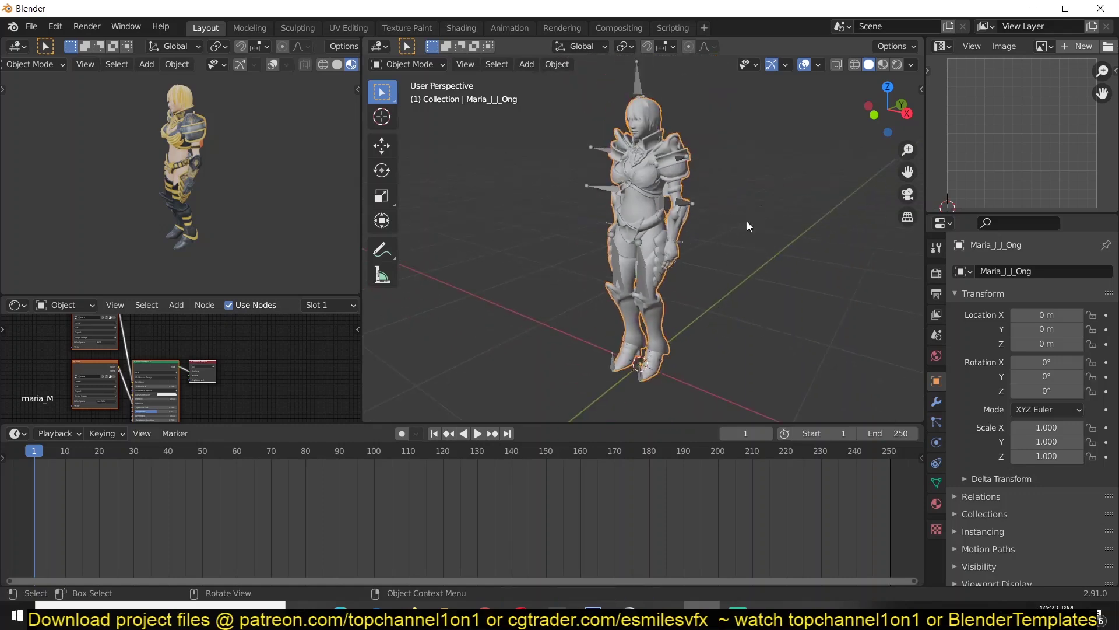
pyautogui.press('space')
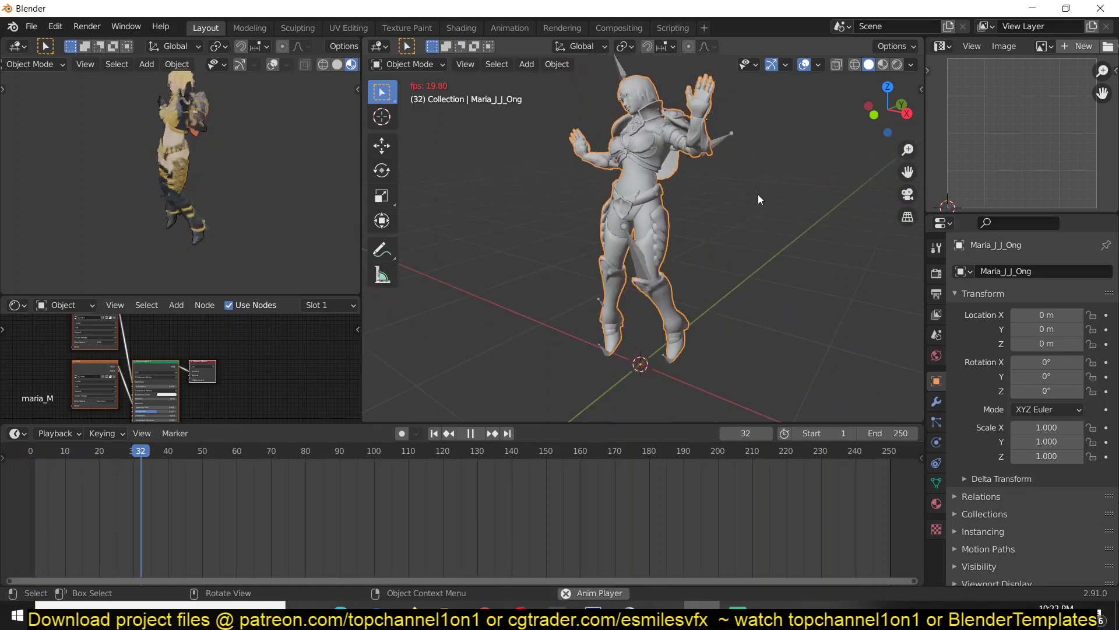
# Show the main viewport in Material Preview shading, replay the animation from the start and stop it
pyautogui.click(882, 64)
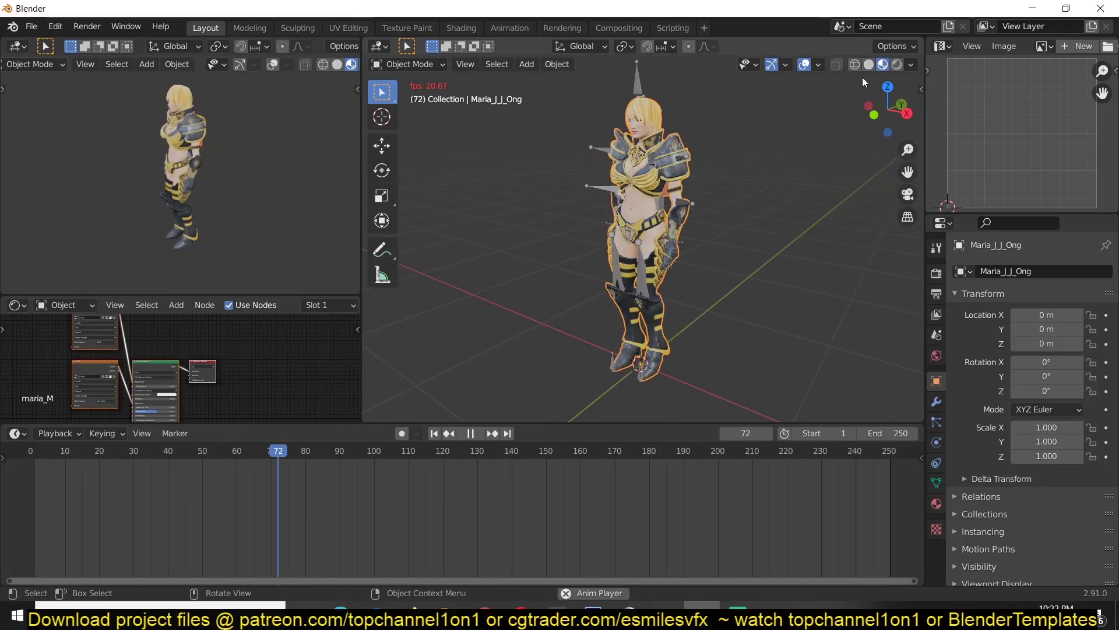
pyautogui.press('space')
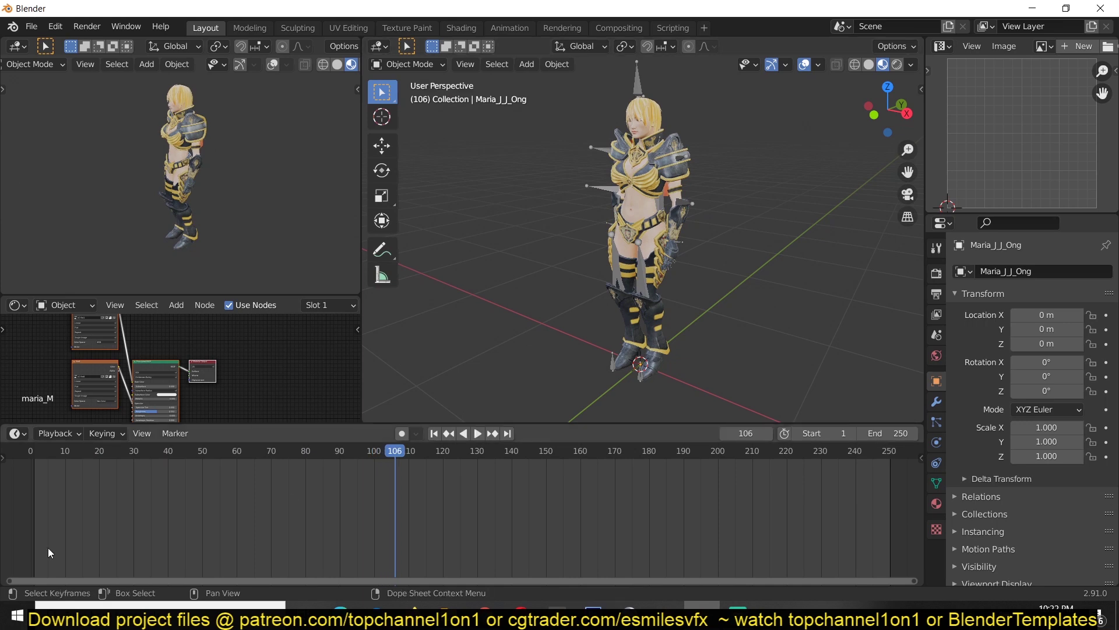
pyautogui.hotkey('shift', 'Left')
pyautogui.press('space')
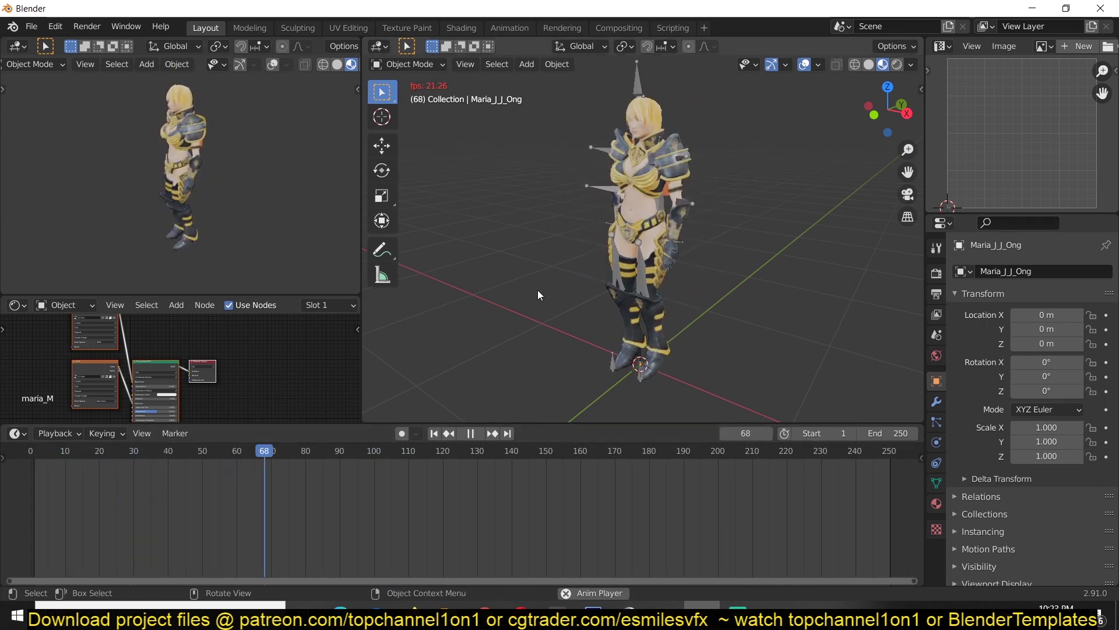
pyautogui.press('Escape')
# Duplicate the armature's keyframes 57 frames further along the timeline, then play the result and stop the playback
pyautogui.click(607, 185)
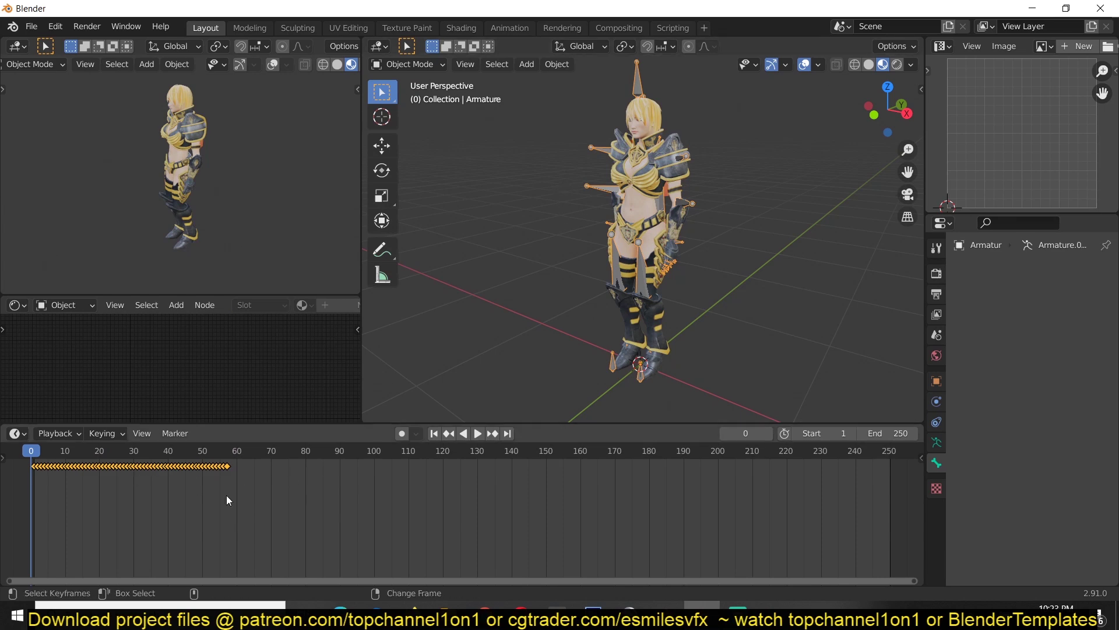
pyautogui.hotkey('shift', 'd')
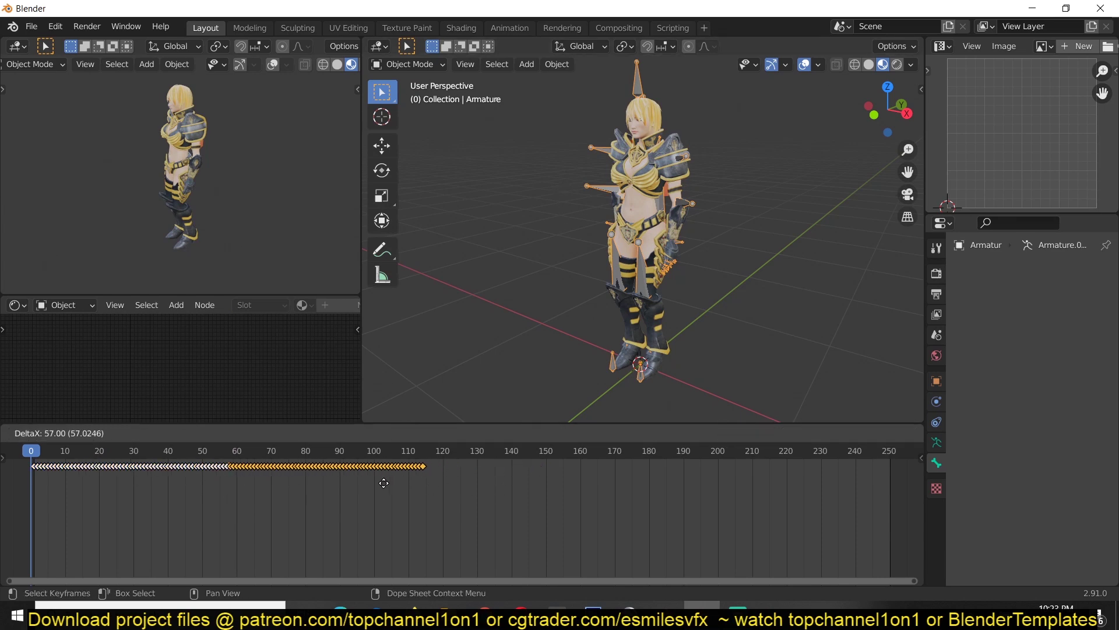
pyautogui.click(384, 482)
pyautogui.press('space')
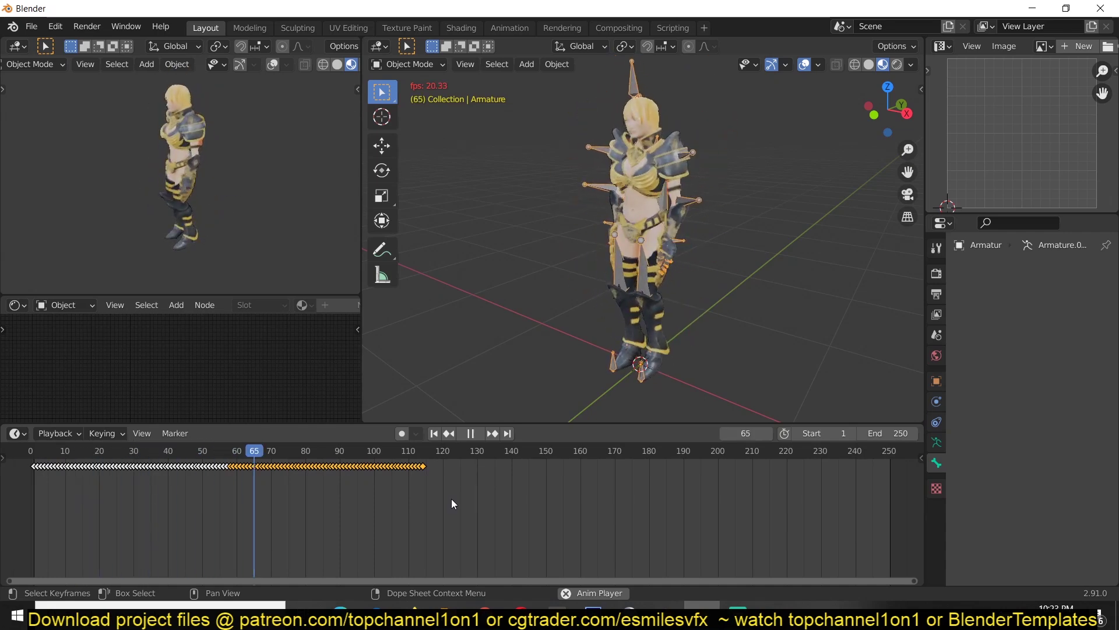
pyautogui.press('Escape')
# Duplicate all the armature's keyframes again, place the copies directly after the existing ones and play the extended animation
pyautogui.press('a')
pyautogui.hotkey('shift', 'd')
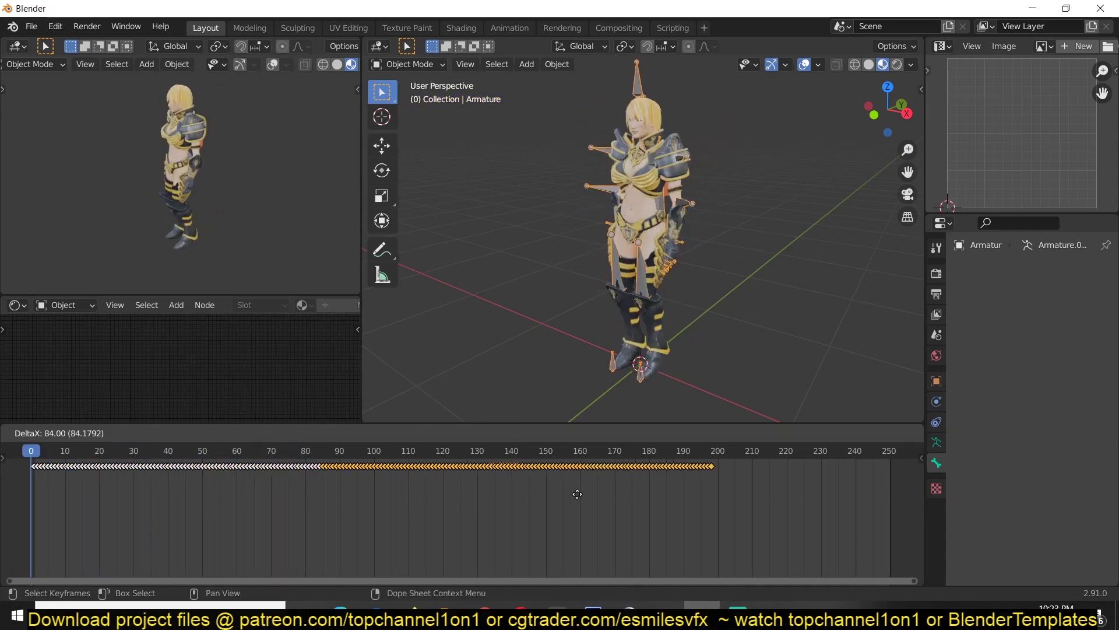
pyautogui.click(601, 492)
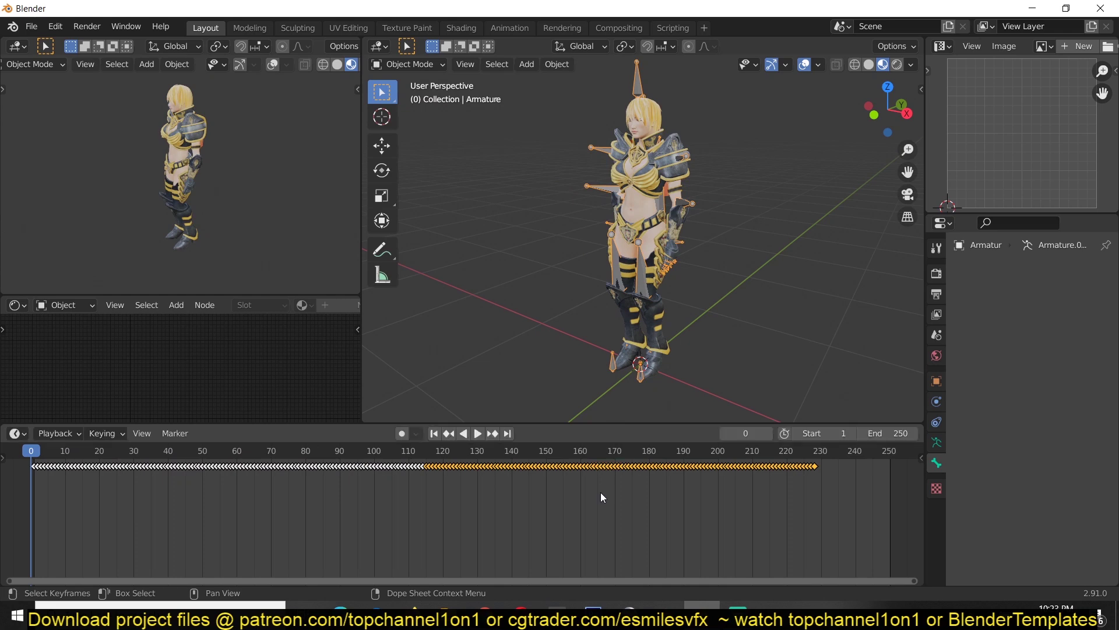
pyautogui.press('space')
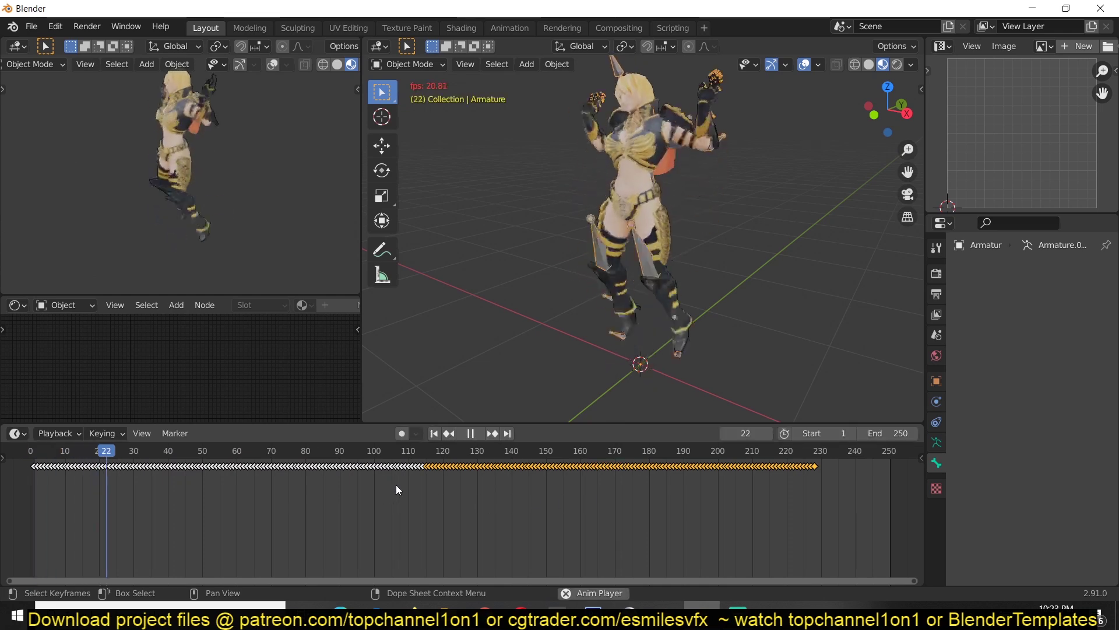
# Stop the animation playback and show the character with its armature in wireframe shading in the main viewport
pyautogui.press('Escape')
pyautogui.scroll(2, 604, 286)
pyautogui.scroll(-2, 604, 287)
pyautogui.moveTo(631, 247); pyautogui.dragTo(544, 292, button='middle')
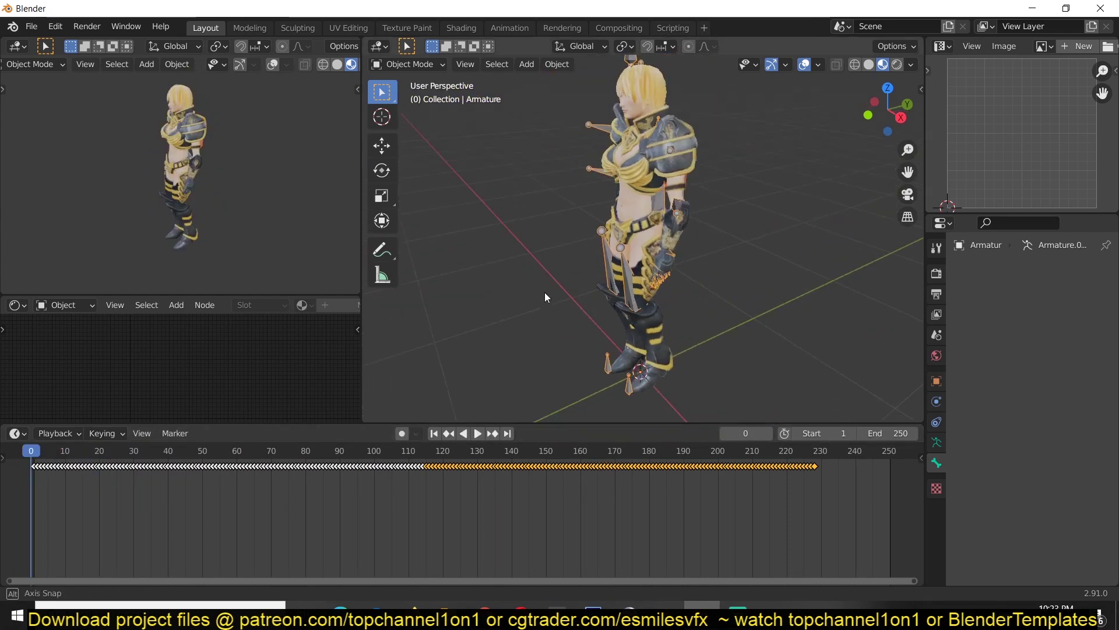
pyautogui.scroll(2, 610, 246)
pyautogui.hotkey('shift', 'z')
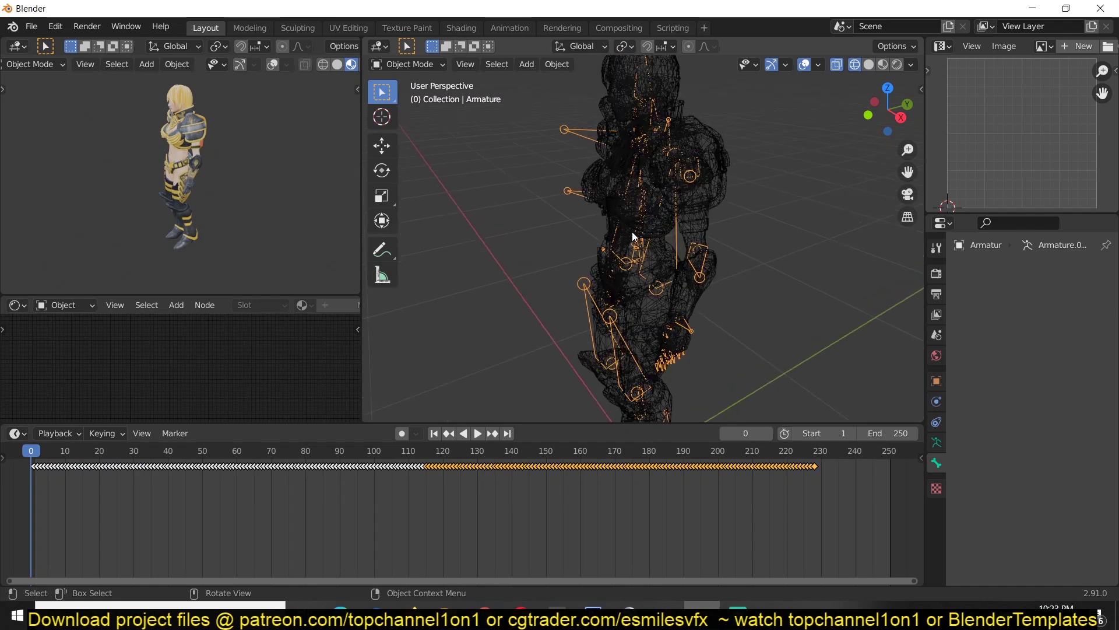
# Circle the chest area with a freehand annotation in the right side view
pyautogui.press('KP_3')
pyautogui.scroll(2, 598, 292)
pyautogui.keyDown('shift'); pyautogui.scroll(-3, 598, 293); pyautogui.keyUp('shift')
pyautogui.click(545, 245)
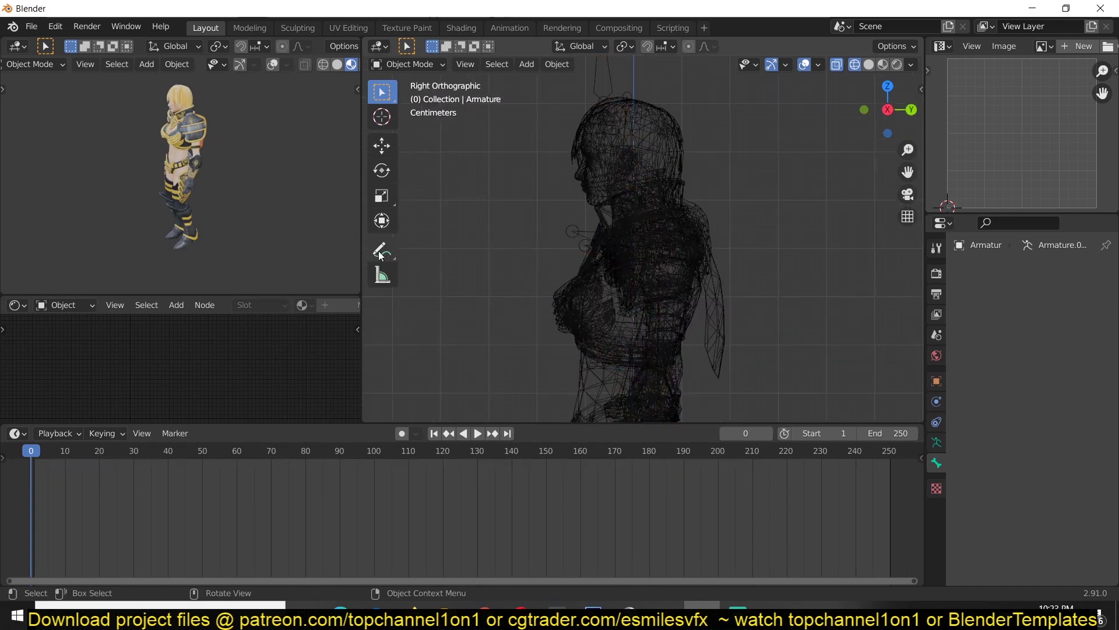
pyautogui.click(382, 250)
pyautogui.moveTo(553, 275); pyautogui.dragTo(622, 319)
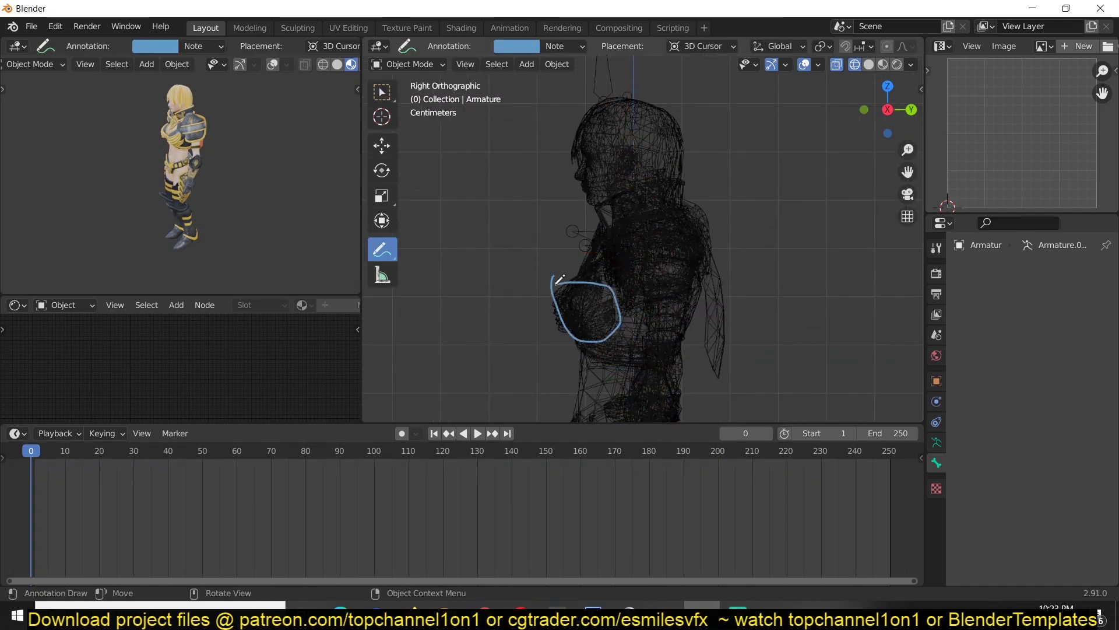
# Switch the main viewport to solid shading, then play the jump animation briefly and stop it
pyautogui.hotkey('shift', 'z')
pyautogui.moveTo(612, 265)
pyautogui.mouseDown(button='middle')
pyautogui.moveTo(643, 227)
pyautogui.moveTo(594, 249)
pyautogui.mouseUp(button='middle')
pyautogui.press('space')
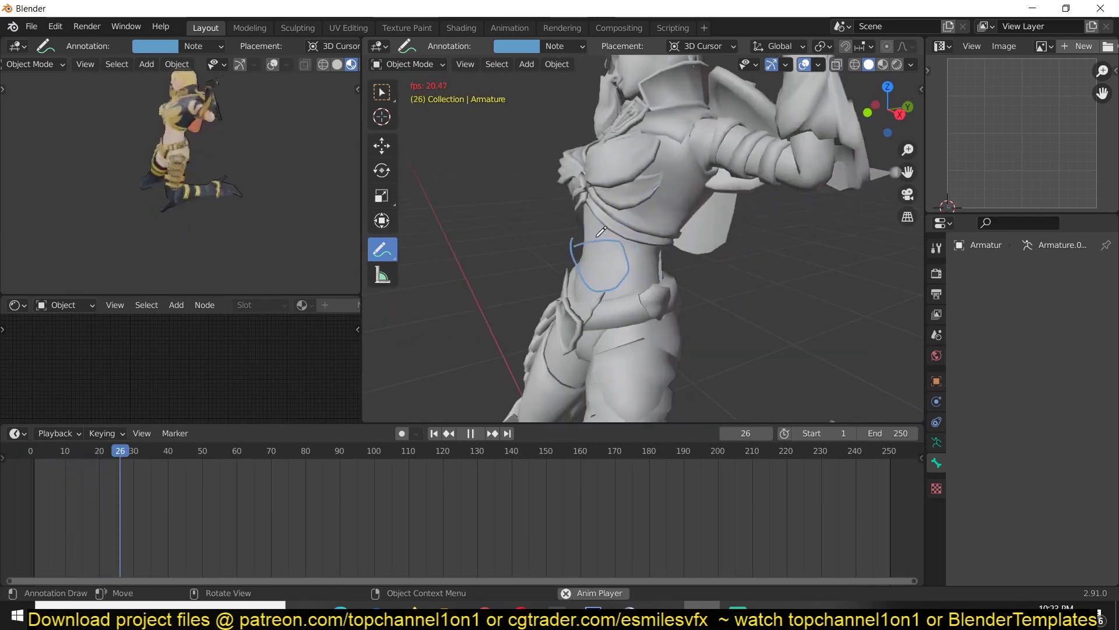
pyautogui.press('Escape')
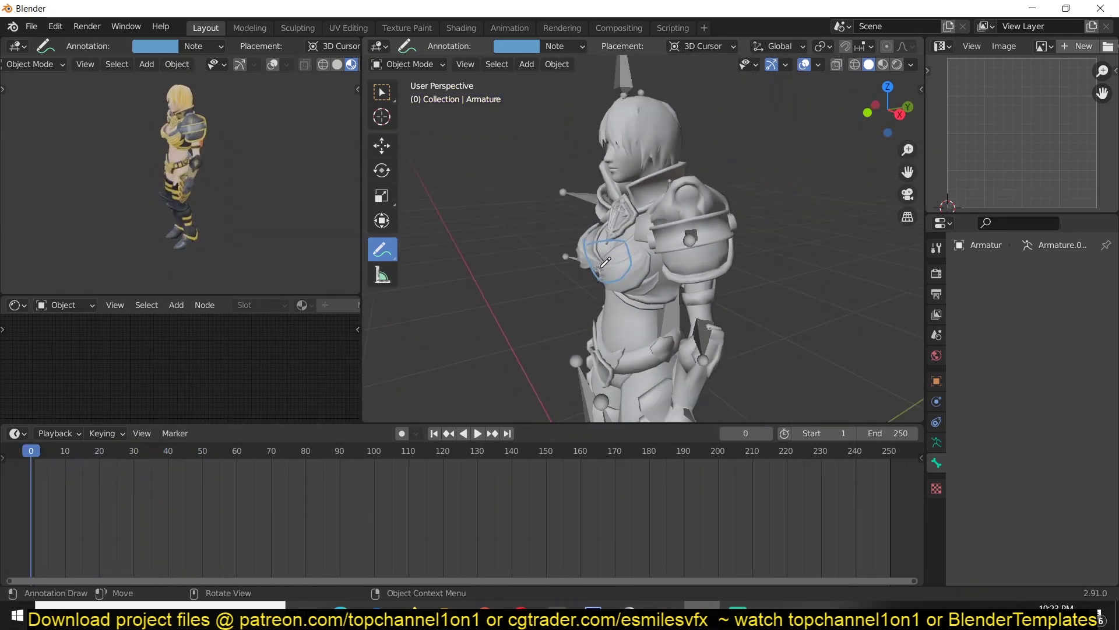
# Examine the armature's bones in Edit Mode from the side and the front, then return to Object Mode
pyautogui.press('KP_3')
pyautogui.scroll(2, 398, 100)
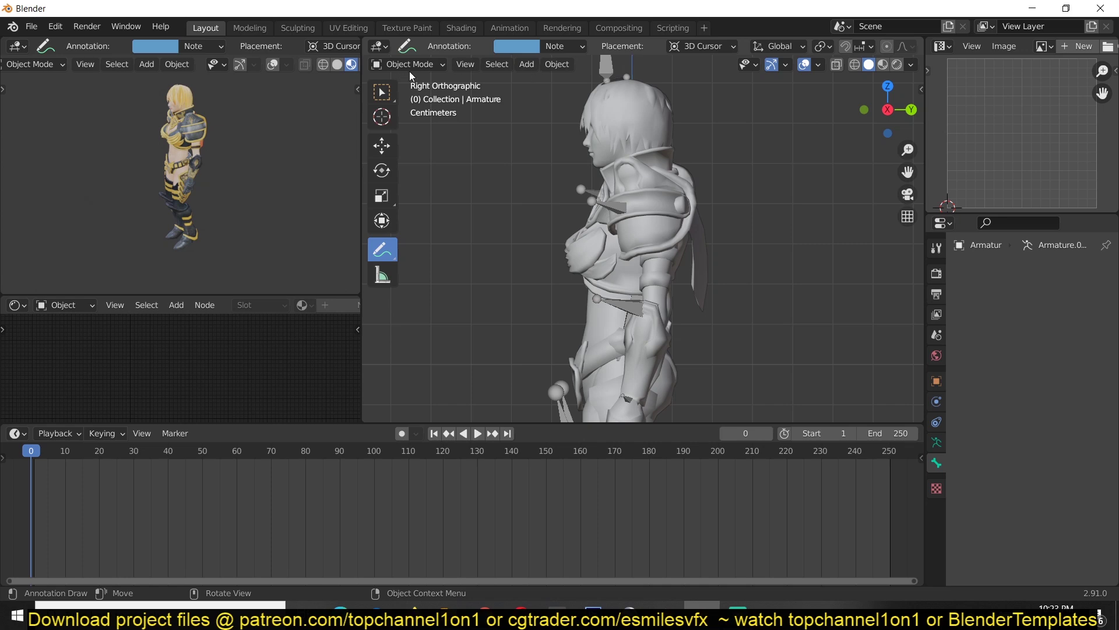
pyautogui.click(411, 64)
pyautogui.click(408, 77)
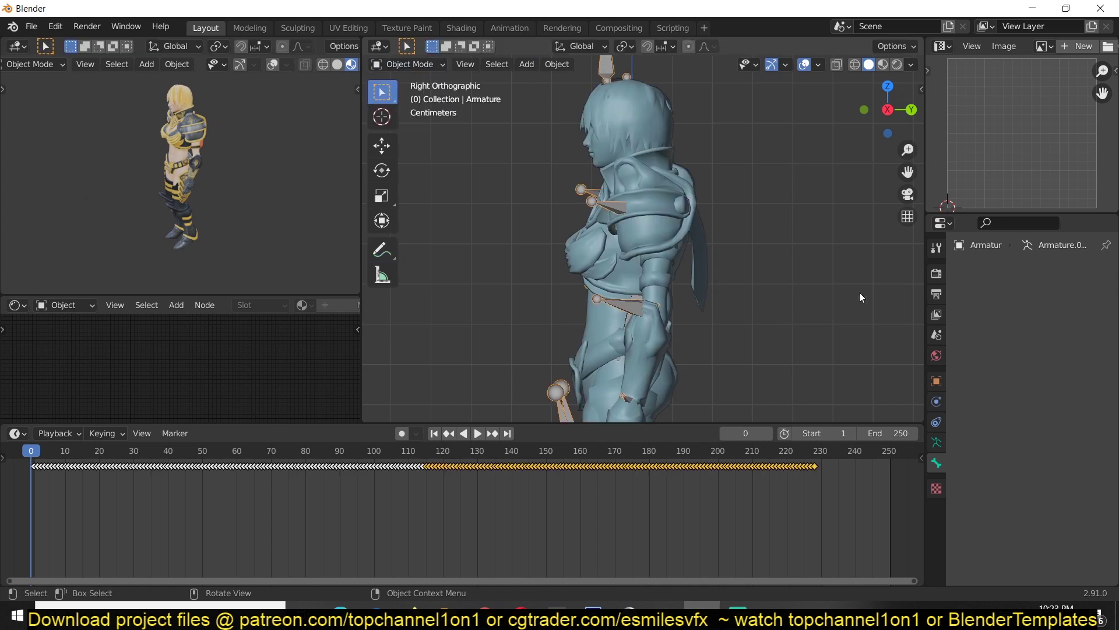
pyautogui.scroll(5, 632, 274)
pyautogui.press('Tab')
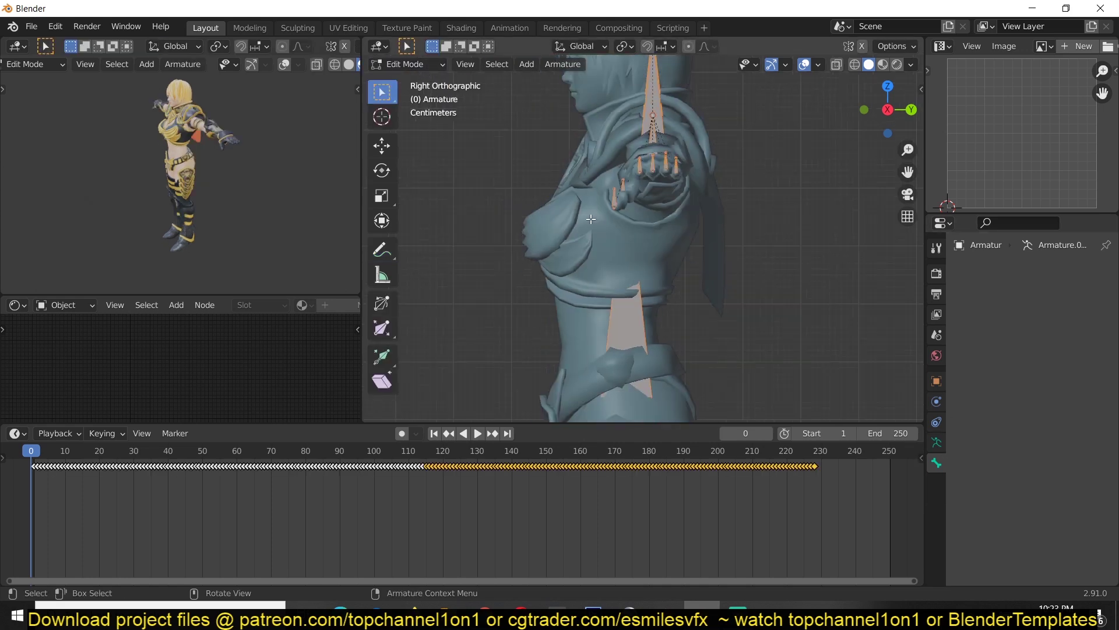
pyautogui.scroll(-4, 590, 219)
pyautogui.press('KP_1')
pyautogui.scroll(4, 590, 219)
pyautogui.press('Tab')
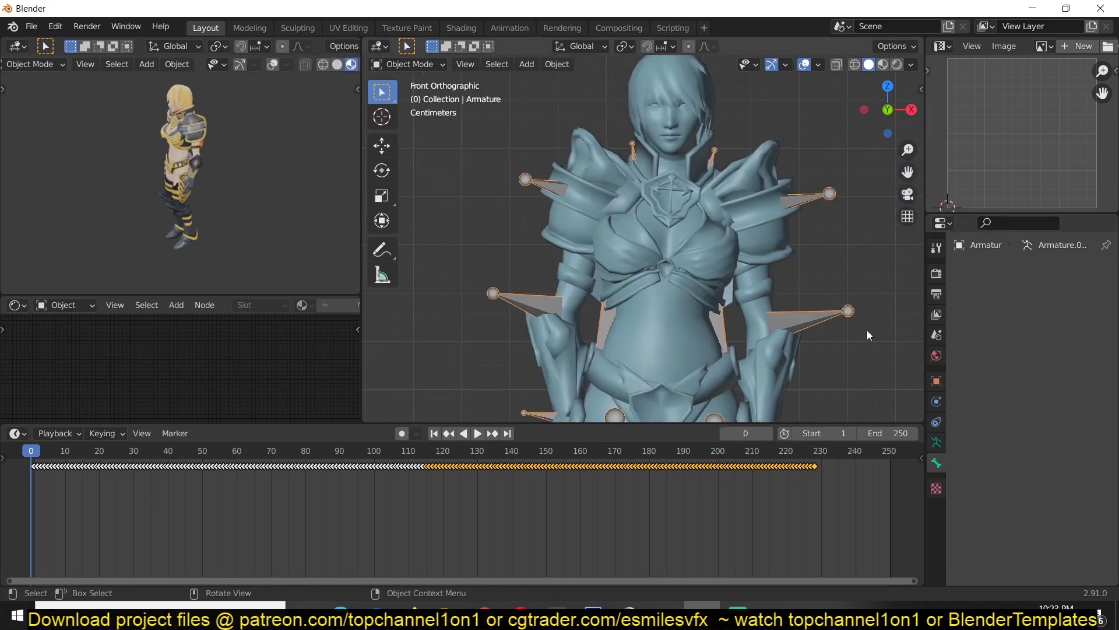
# Enable In Front in the armature's viewport display so its bones draw over the character mesh
pyautogui.click(936, 381)
pyautogui.click(991, 542)
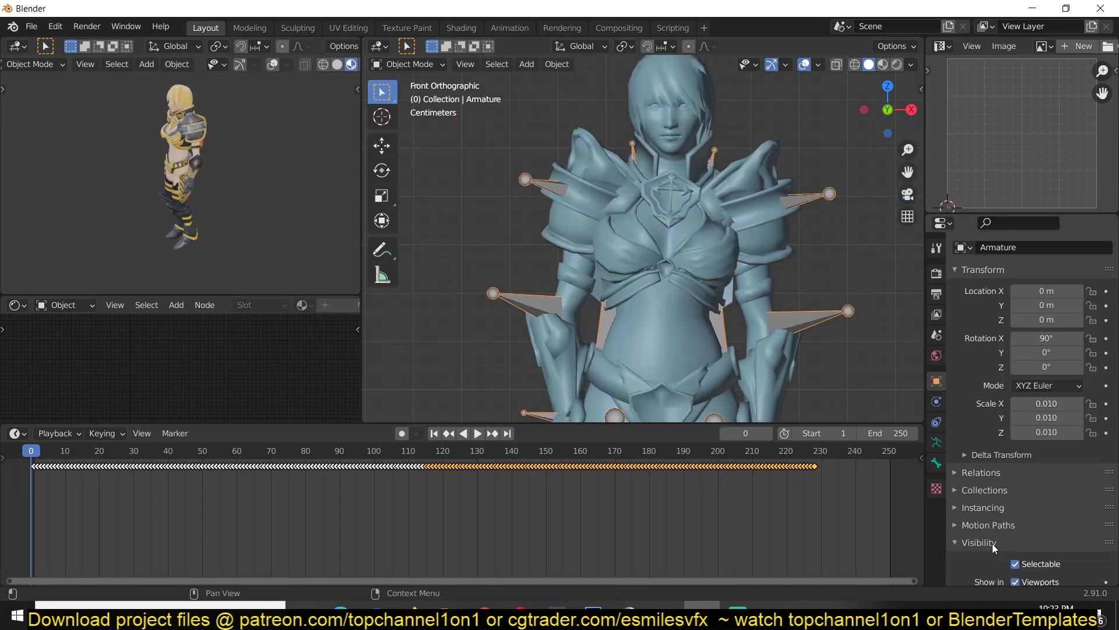
pyautogui.click(994, 543)
pyautogui.click(1001, 556)
pyautogui.scroll(-4, 1011, 539)
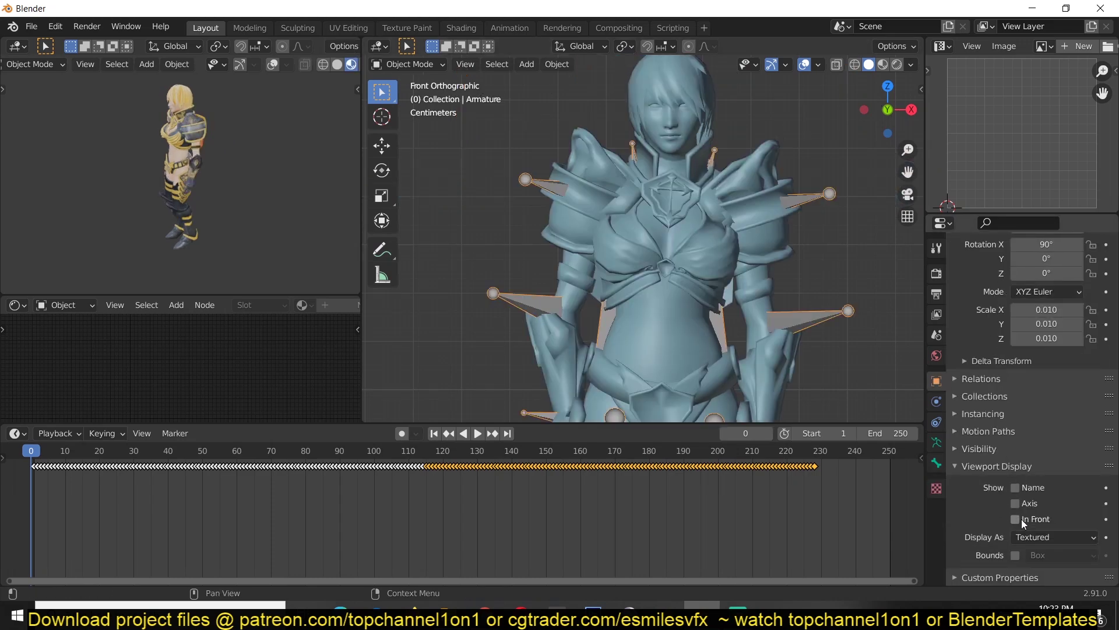
pyautogui.click(1015, 519)
pyautogui.moveTo(683, 233); pyautogui.dragTo(612, 201, button='middle')
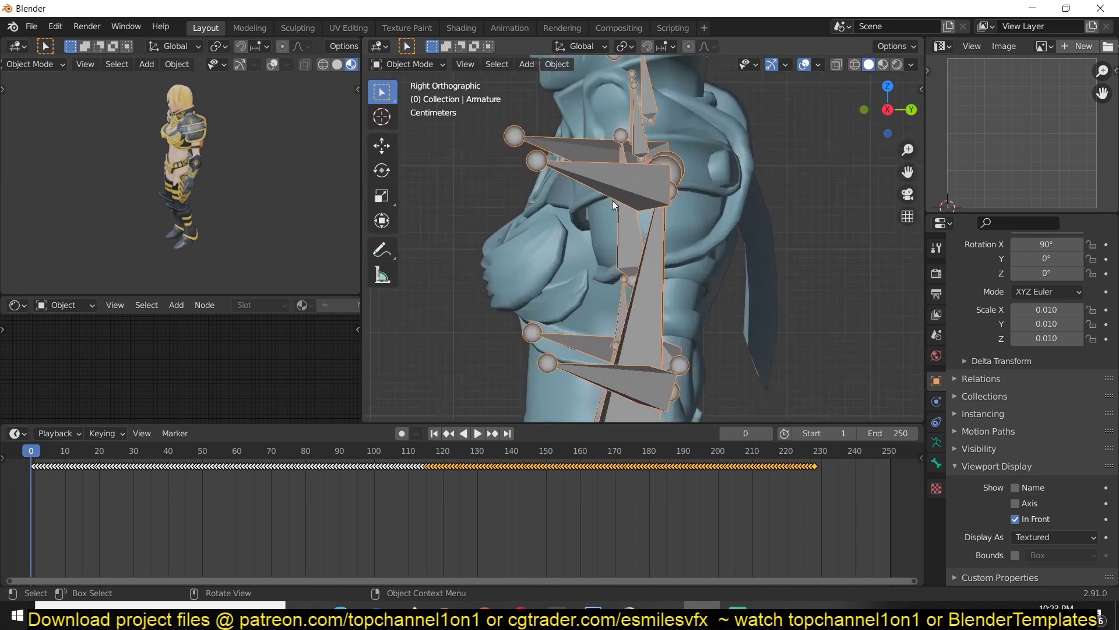
pyautogui.scroll(2, 674, 229)
# Deselect all bones in the armature's Edit Mode and draw an annotation line across the chest in side view
pyautogui.press('Tab')
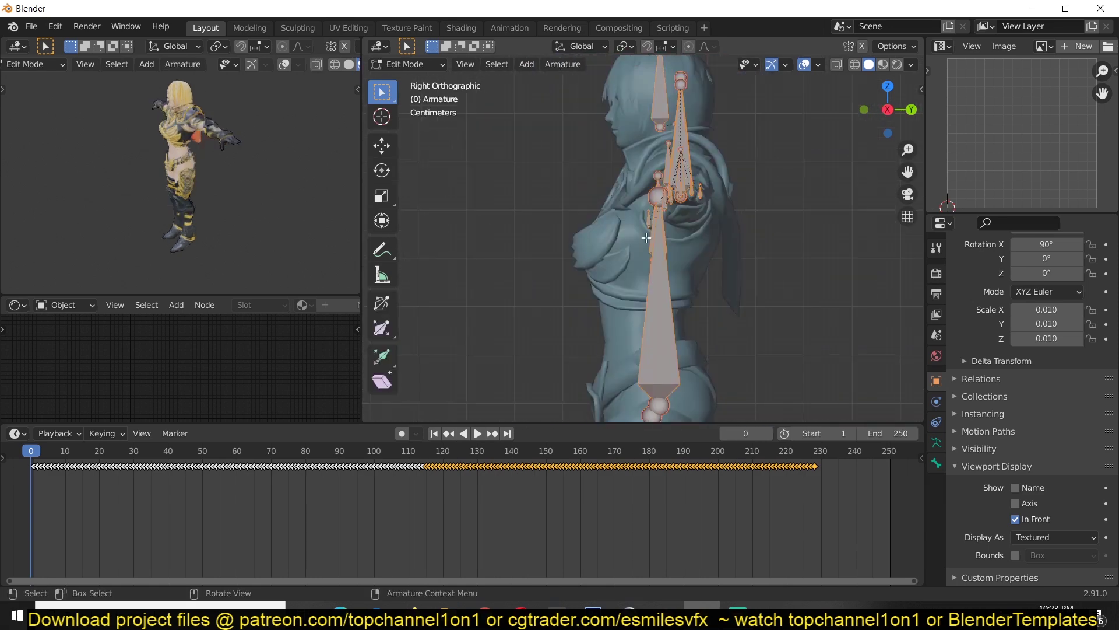
pyautogui.moveTo(764, 169)
pyautogui.mouseDown(button='middle')
pyautogui.moveTo(756, 228)
pyautogui.moveTo(621, 266)
pyautogui.moveTo(647, 239)
pyautogui.mouseUp(button='middle')
pyautogui.hotkey('alt', 'a')
pyautogui.click(382, 249)
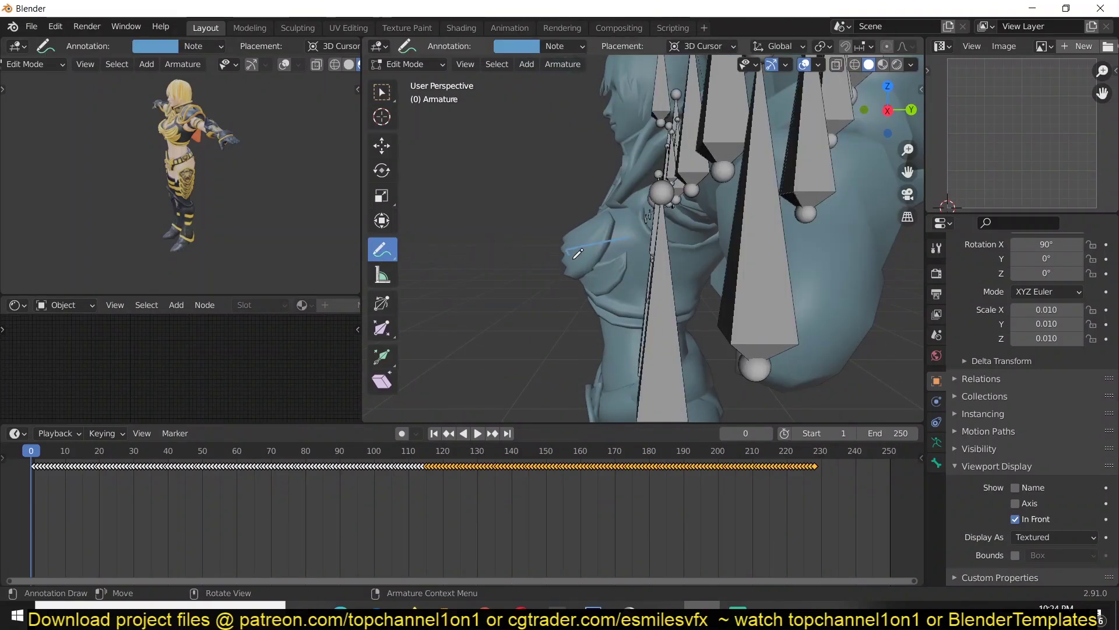
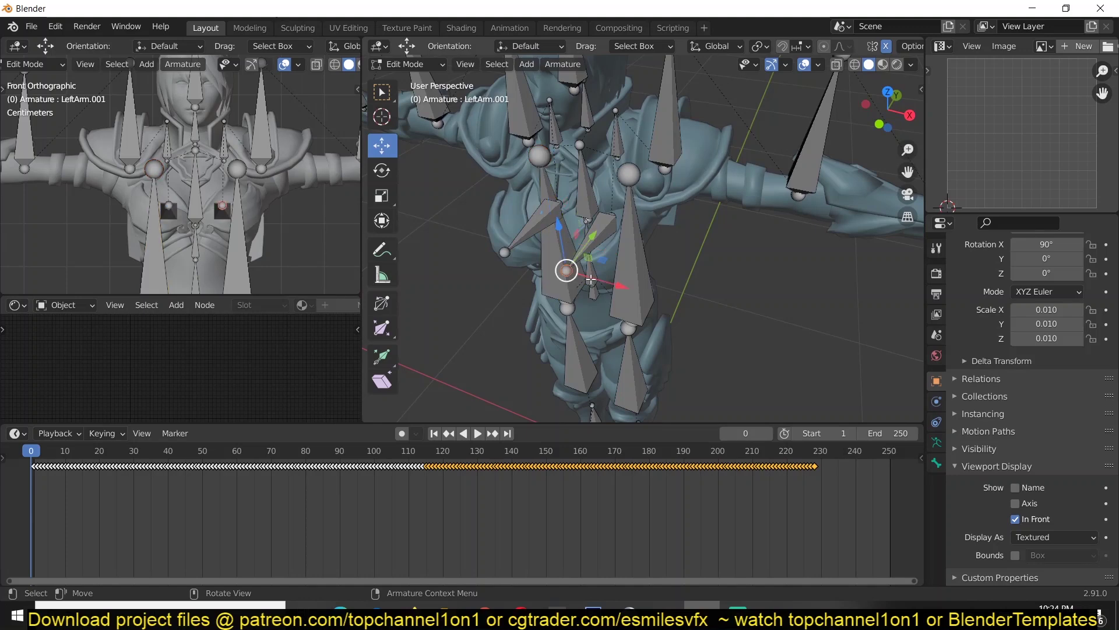
# Move the left chest bone's tip outward, then duplicate the bone down to the hips in the right side view
pyautogui.press('g')
pyautogui.click(600, 234)
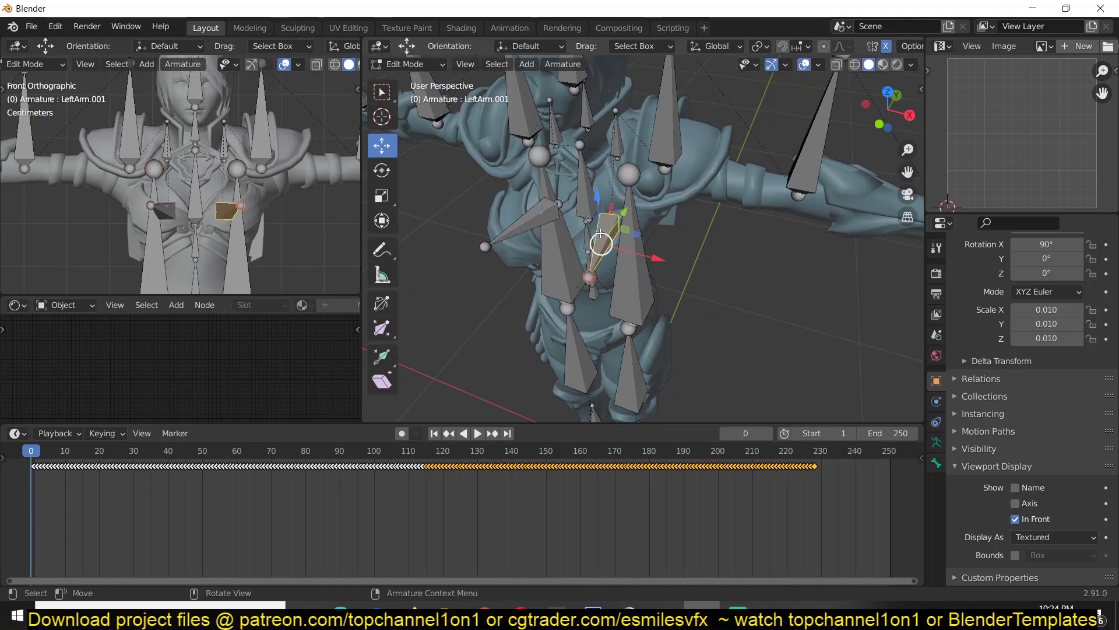
pyautogui.press('KP_3')
pyautogui.scroll(3, 618, 233)
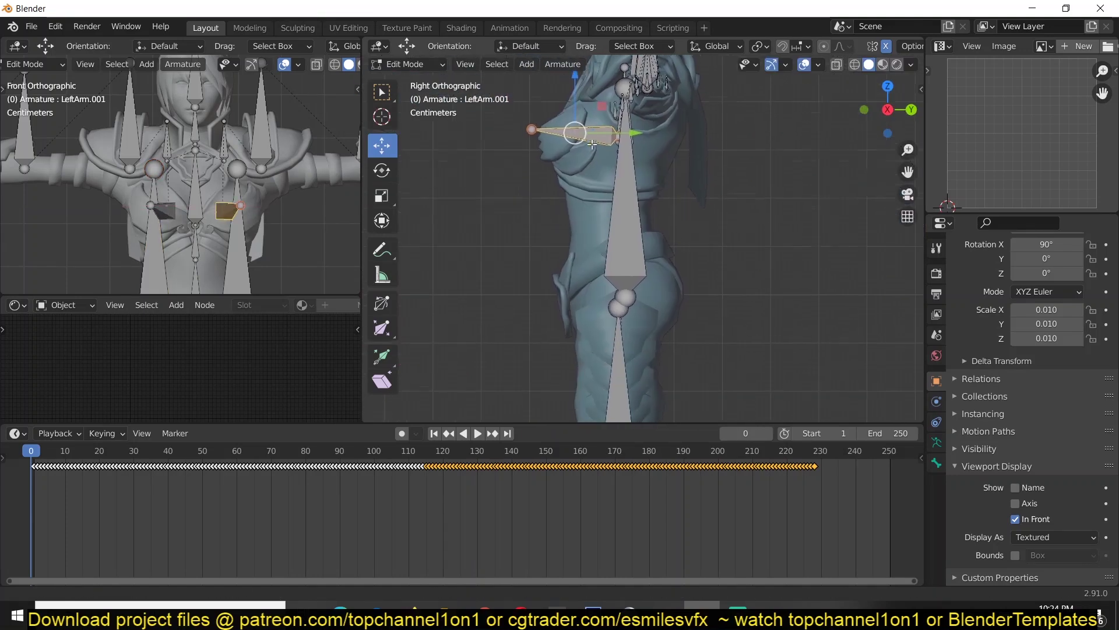
pyautogui.hotkey('shift', 'd')
pyautogui.click(631, 315)
# Rotate the duplicated hip bone about -164° and move it so that it points backwards through the buttock
pyautogui.press('r')
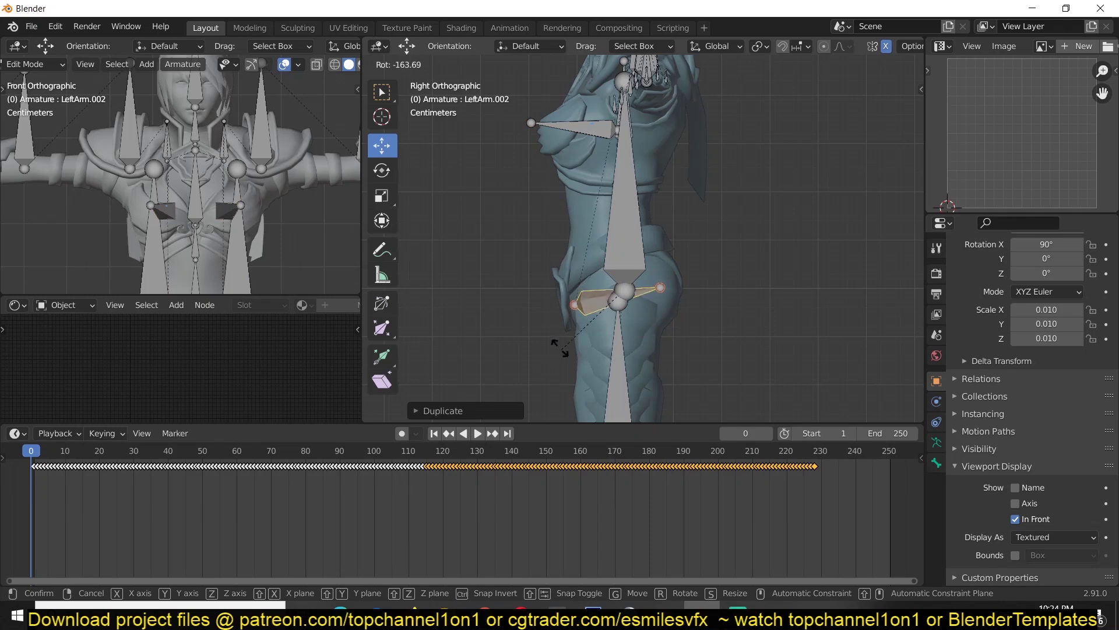
pyautogui.click(560, 348)
pyautogui.press('g')
pyautogui.click(675, 304)
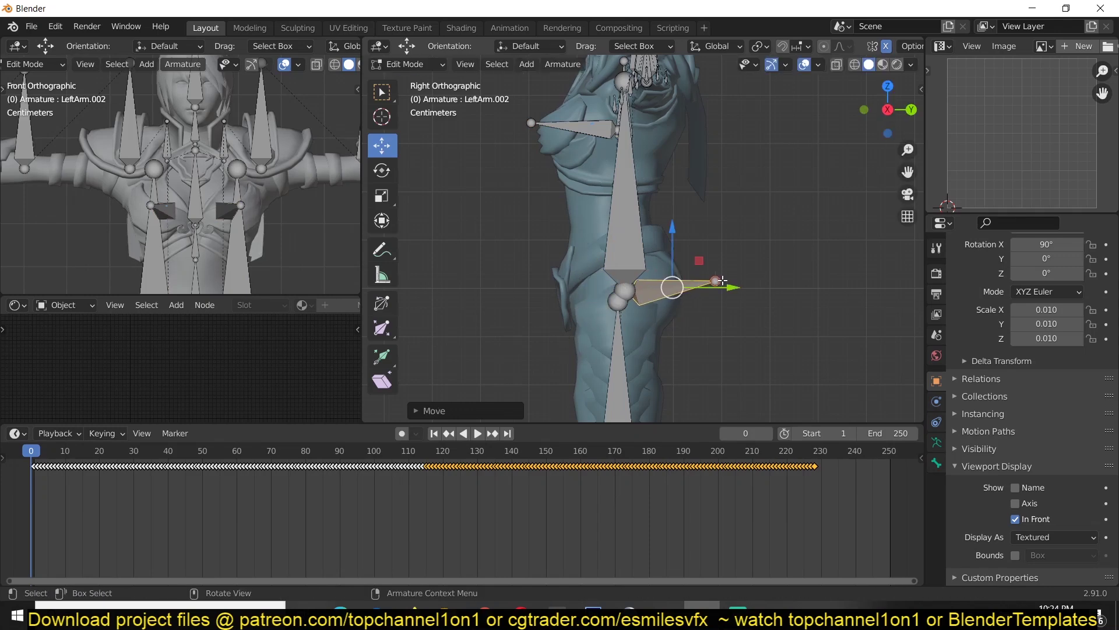
pyautogui.click(723, 280)
pyautogui.moveTo(717, 282); pyautogui.dragTo(581, 190, button='middle')
# Parent the new left hip bone to the LeftLeg bone using Keep Offset
pyautogui.click(587, 273)
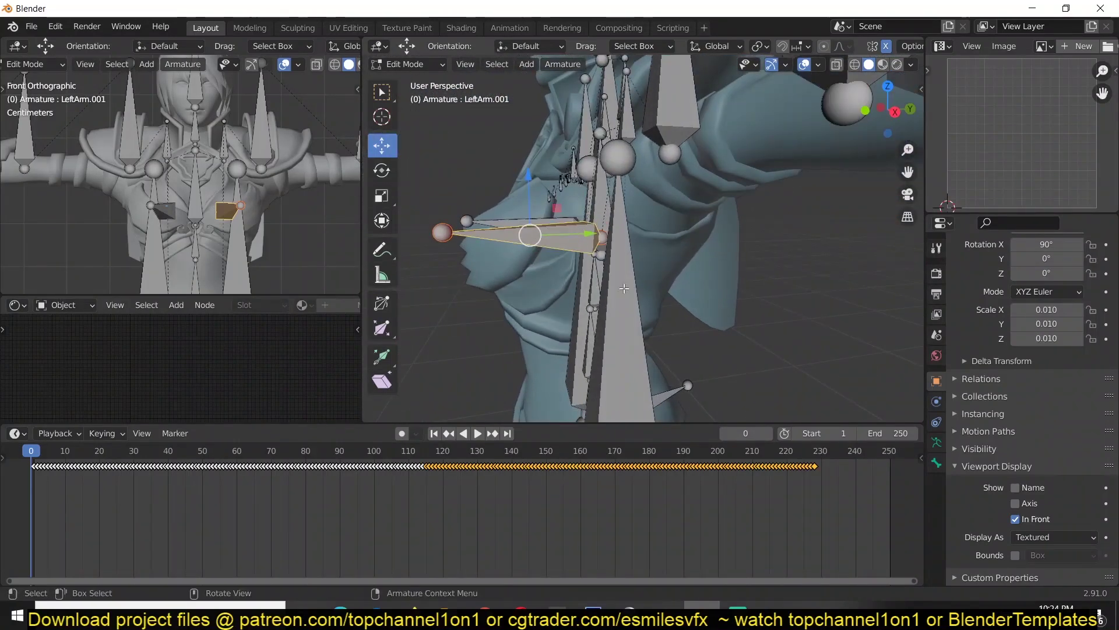
pyautogui.moveTo(624, 288); pyautogui.dragTo(647, 257, button='middle')
pyautogui.click(649, 298)
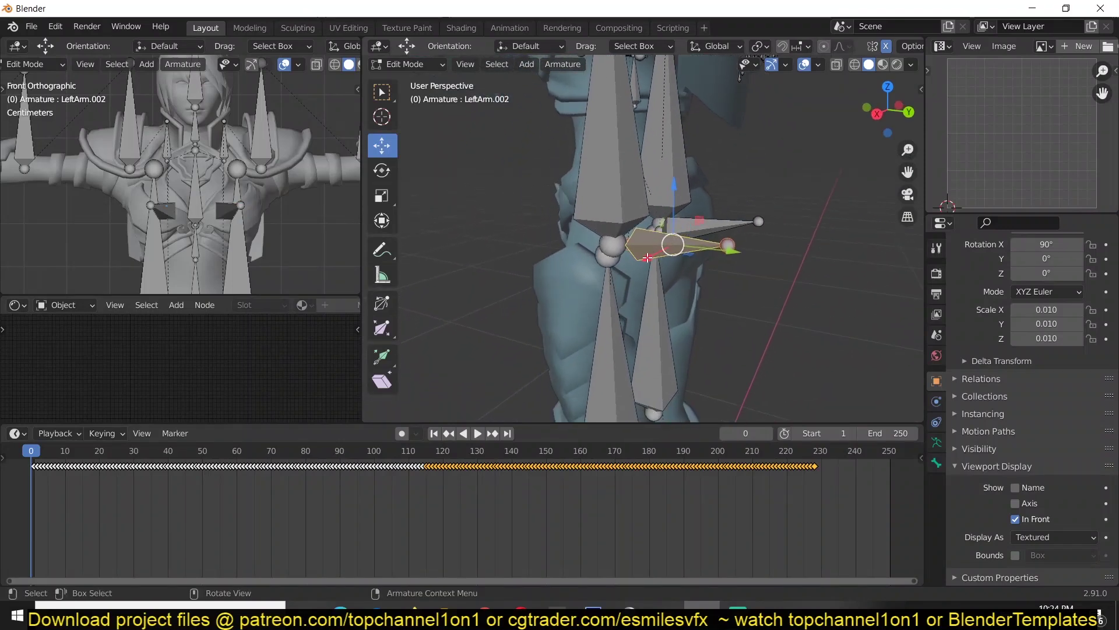
pyautogui.keyDown('shift'); pyautogui.click(616, 310); pyautogui.keyUp('shift')
pyautogui.hotkey('ctrl', 'p')
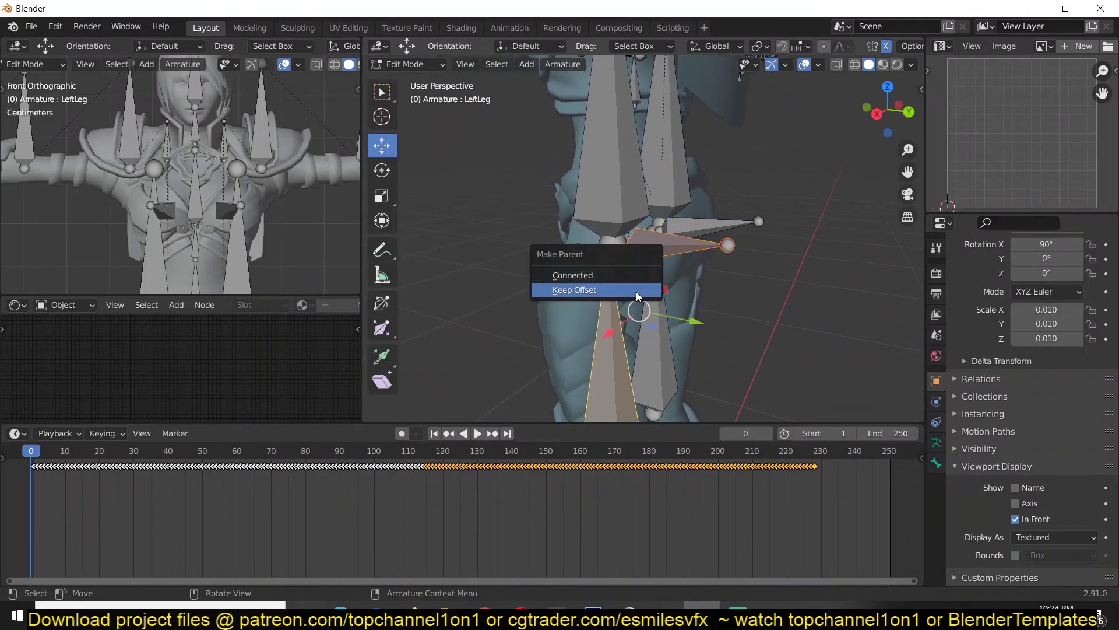
pyautogui.click(636, 292)
# Try moving the right hip bone to test how it is attached to the armature
pyautogui.moveTo(692, 269); pyautogui.dragTo(675, 255, button='middle')
pyautogui.click(775, 230)
pyautogui.press('g')
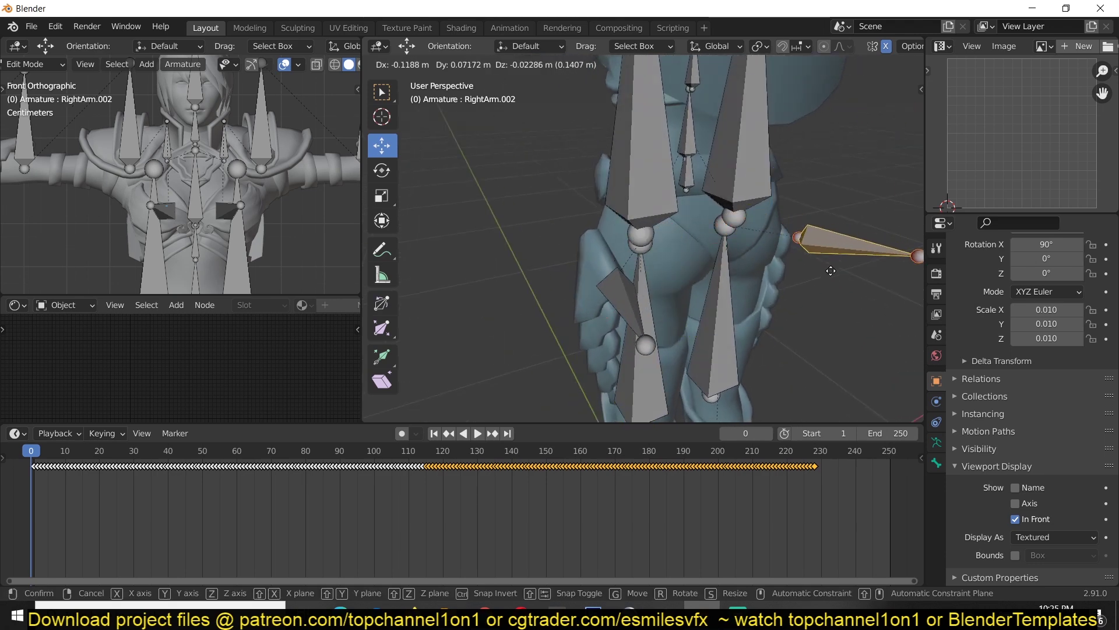
pyautogui.rightClick(795, 253)
pyautogui.moveTo(795, 252); pyautogui.dragTo(705, 241, button='middle')
pyautogui.scroll(-5, 702, 240)
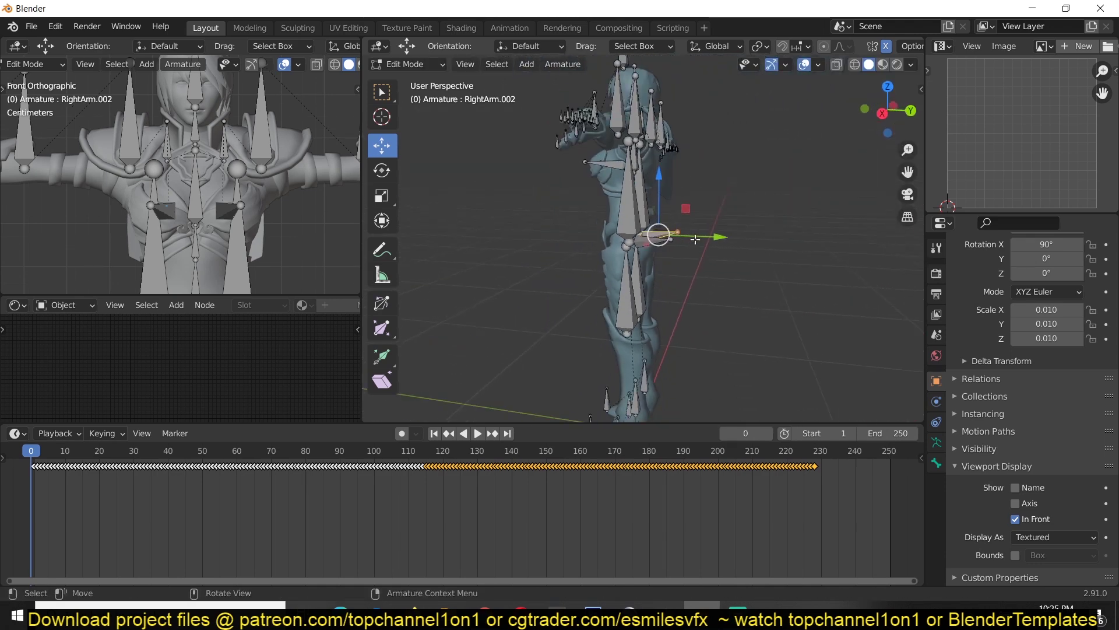
# Switch the armature to Pose Mode and play the animation to check how the new hip bones follow, then stop it
pyautogui.hotkey('ctrl', 'Tab')
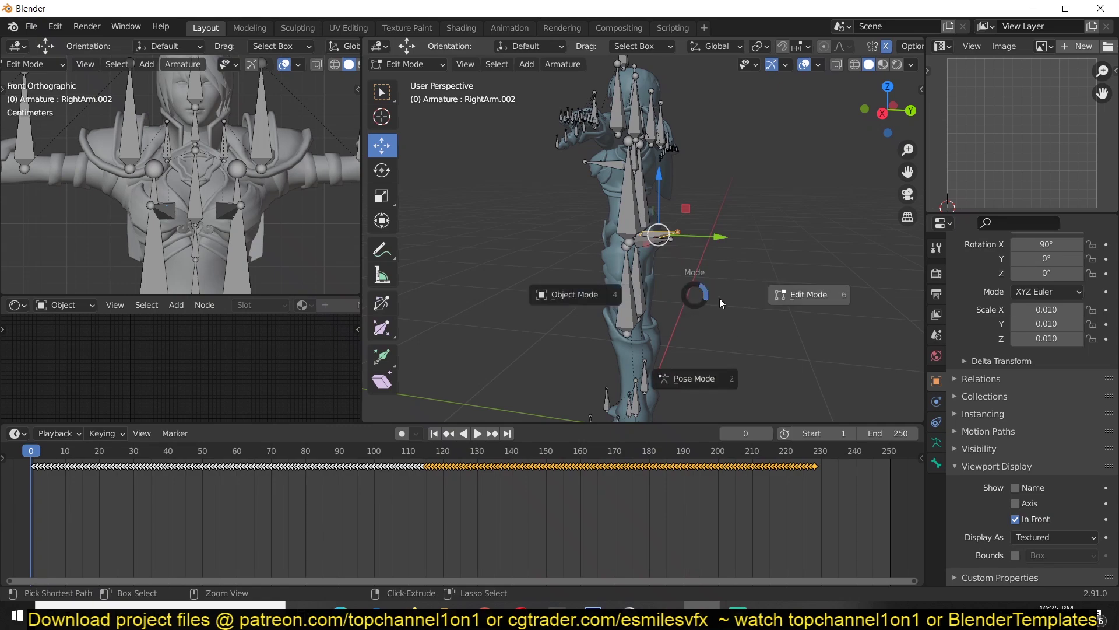
pyautogui.click(689, 364)
pyautogui.press('space')
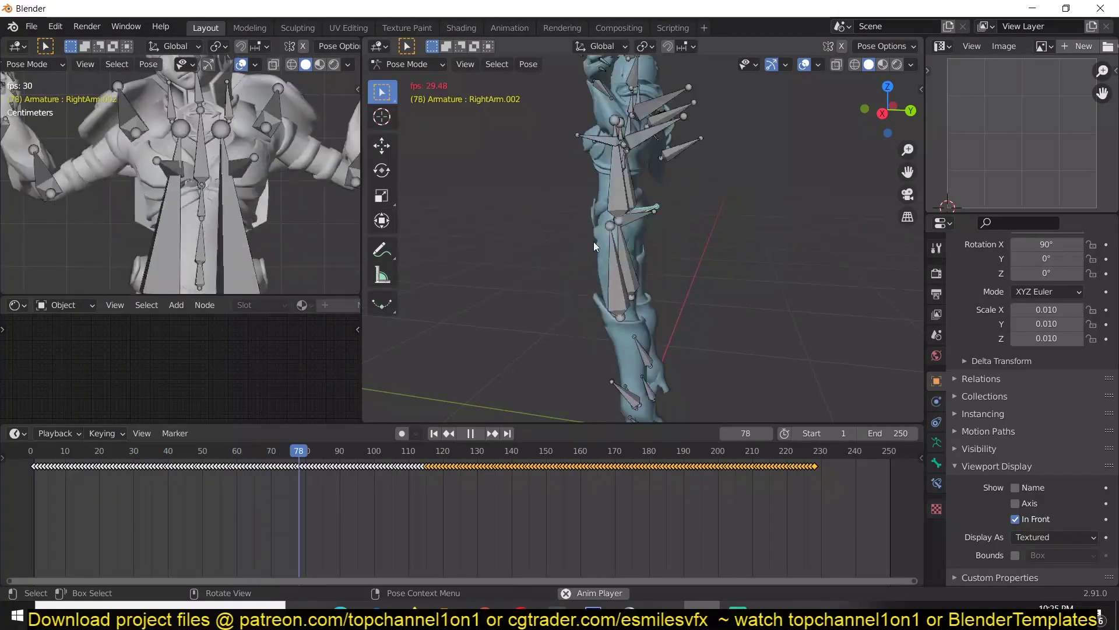
pyautogui.press('Escape')
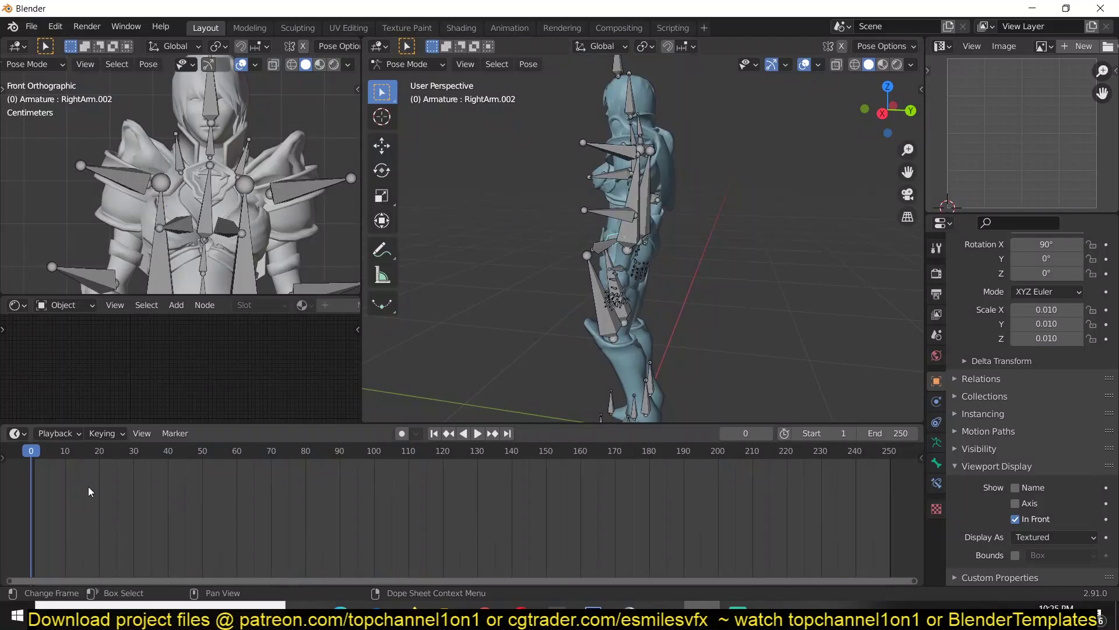
# Return to Edit Mode and parent the left hip bone to the LeftUpLeg bone using Keep Offset
pyautogui.press('Tab')
pyautogui.scroll(4, 683, 252)
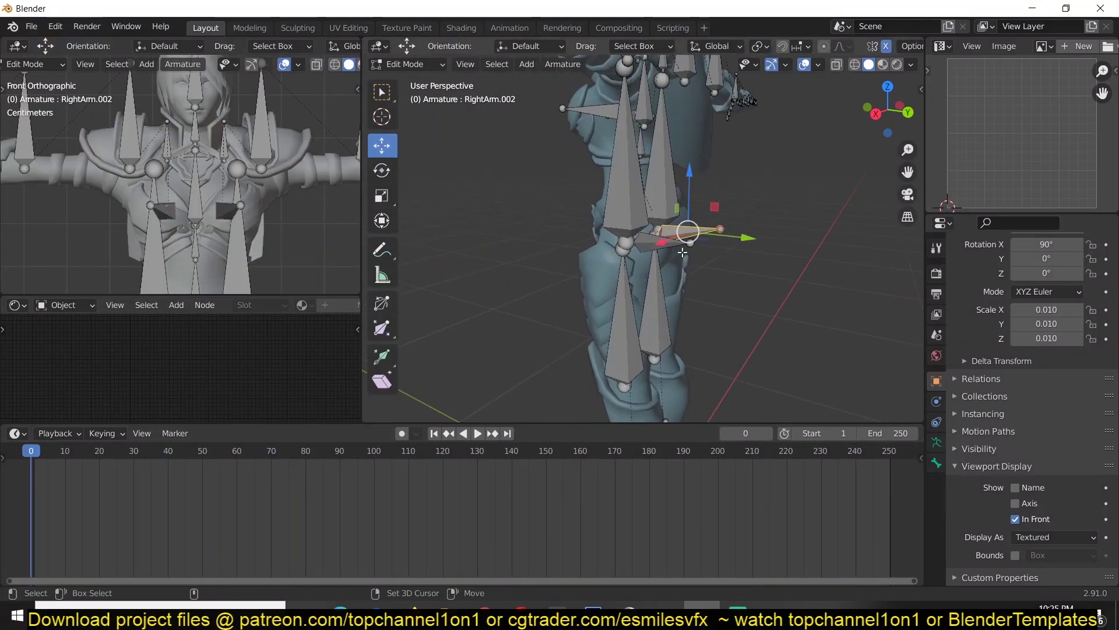
pyautogui.keyDown('shift'); pyautogui.click(654, 250); pyautogui.keyUp('shift')
pyautogui.hotkey('ctrl', 'p')
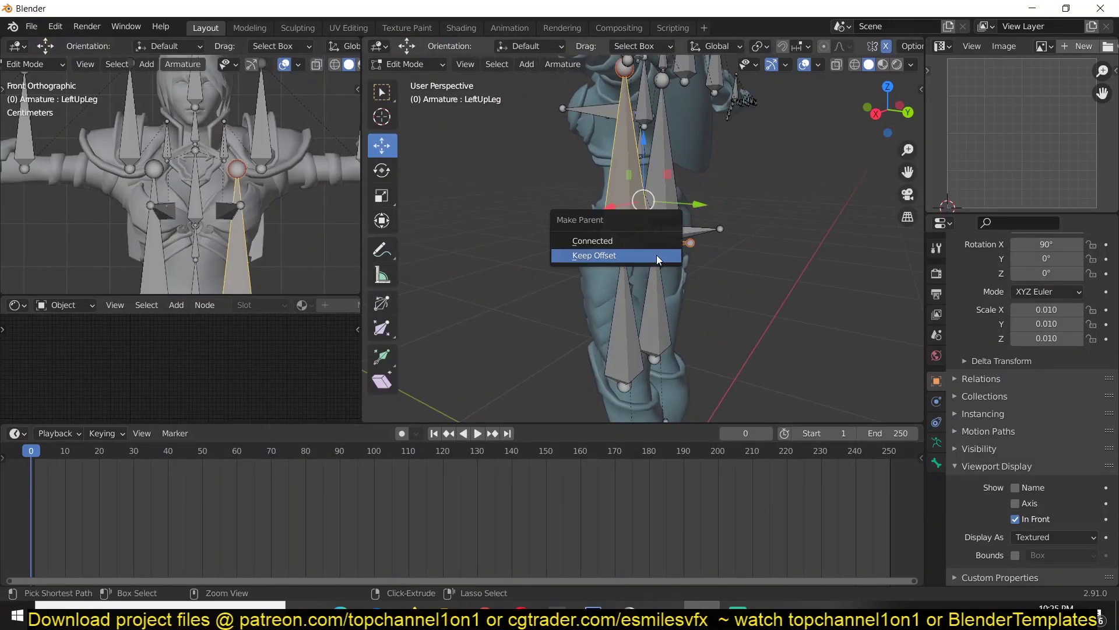
pyautogui.click(657, 255)
# Parent the right hip bone to the RightUpLeg bone and test the attachment with a trial move
pyautogui.click(685, 236)
pyautogui.click(686, 236)
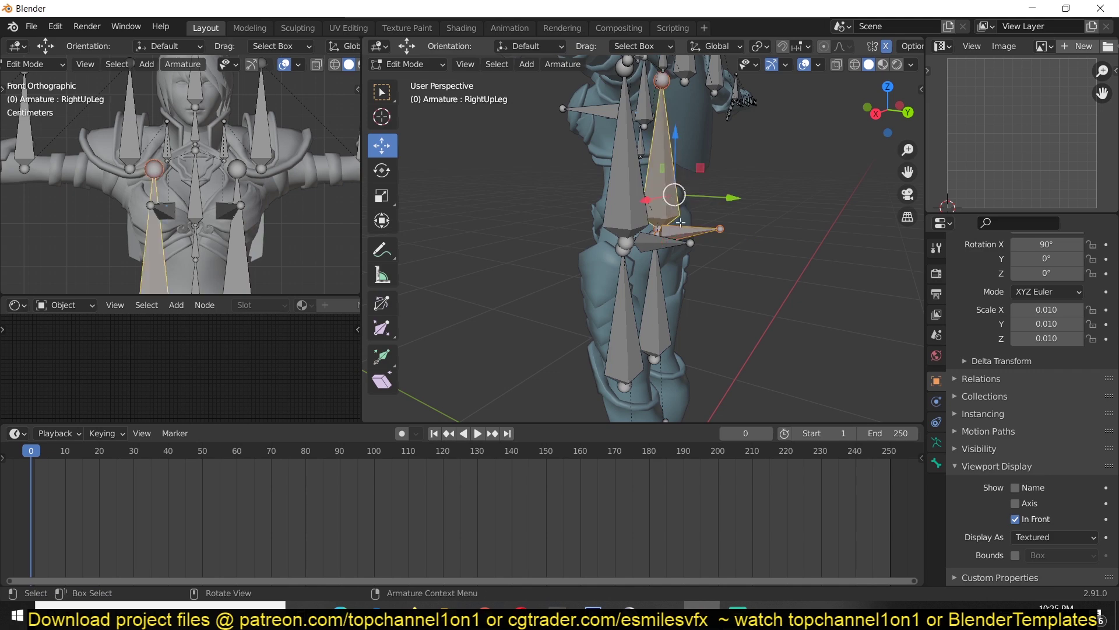
pyautogui.click(686, 236)
pyautogui.press('g')
pyautogui.rightClick(778, 231)
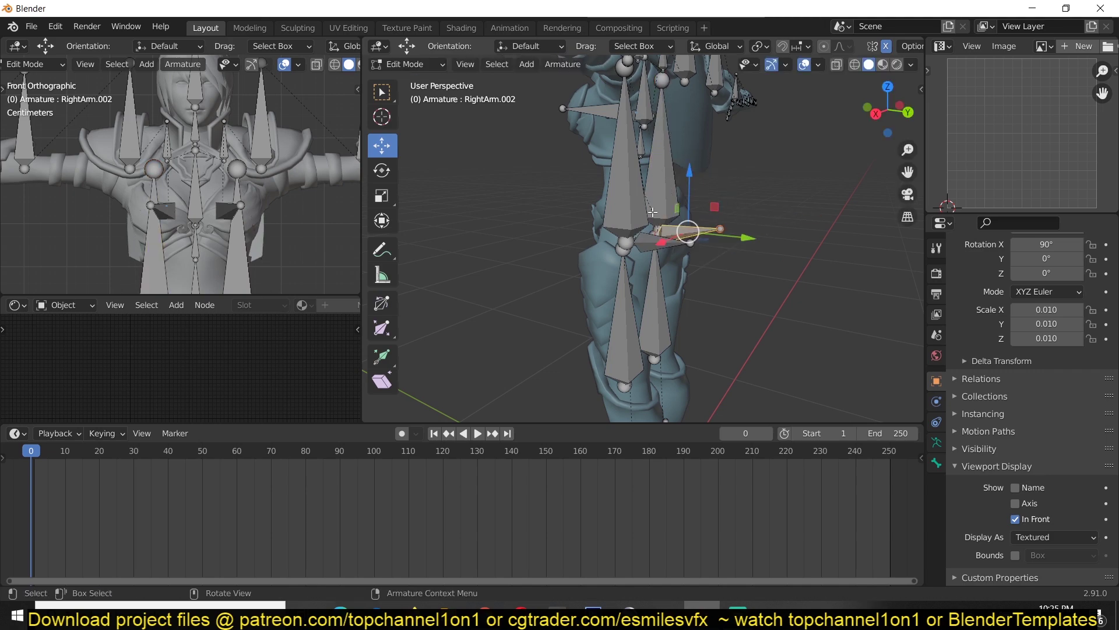
# Switch the armature to Pose Mode and play the jump animation from two angles to check the reparented hip bones
pyautogui.hotkey('ctrl', 'Tab')
pyautogui.click(654, 264)
pyautogui.press('space')
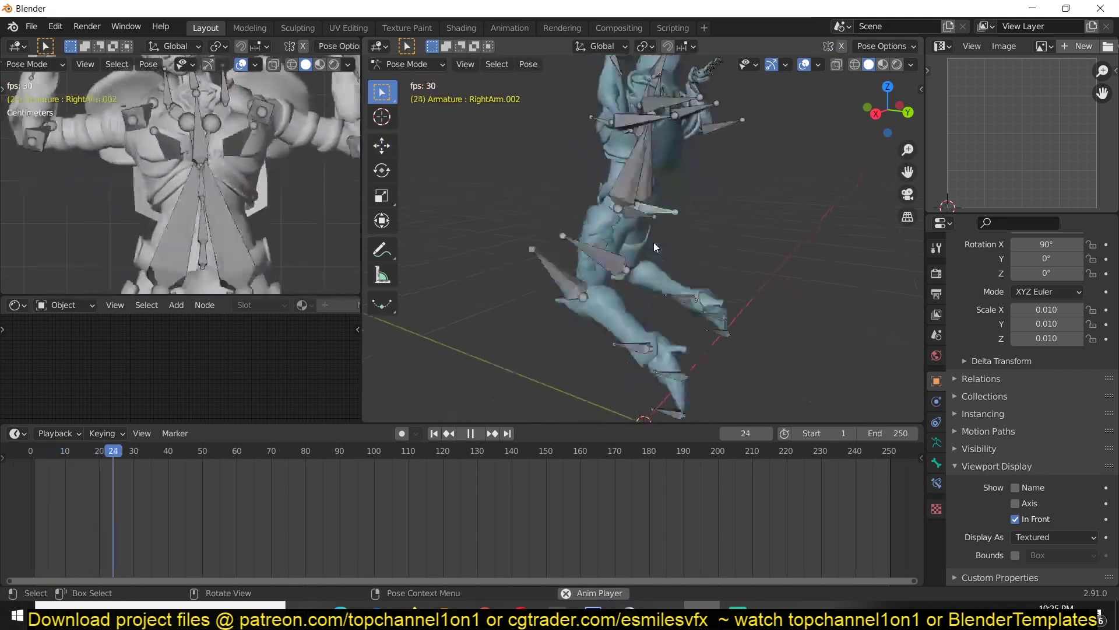
pyautogui.press('Escape')
pyautogui.moveTo(611, 167); pyautogui.dragTo(696, 198, button='middle')
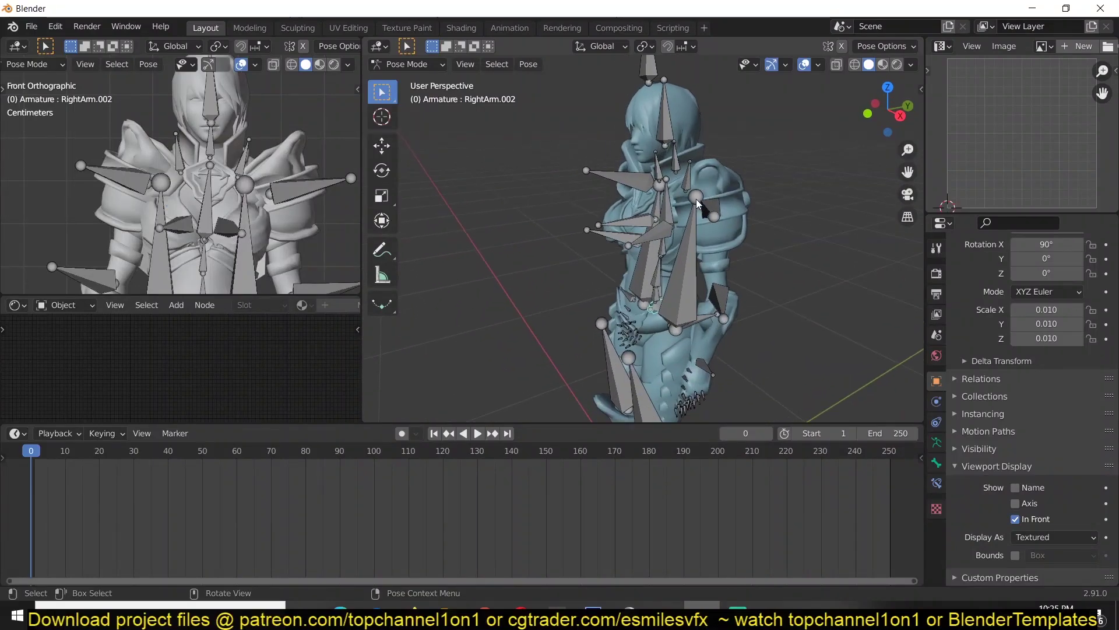
pyautogui.press('space')
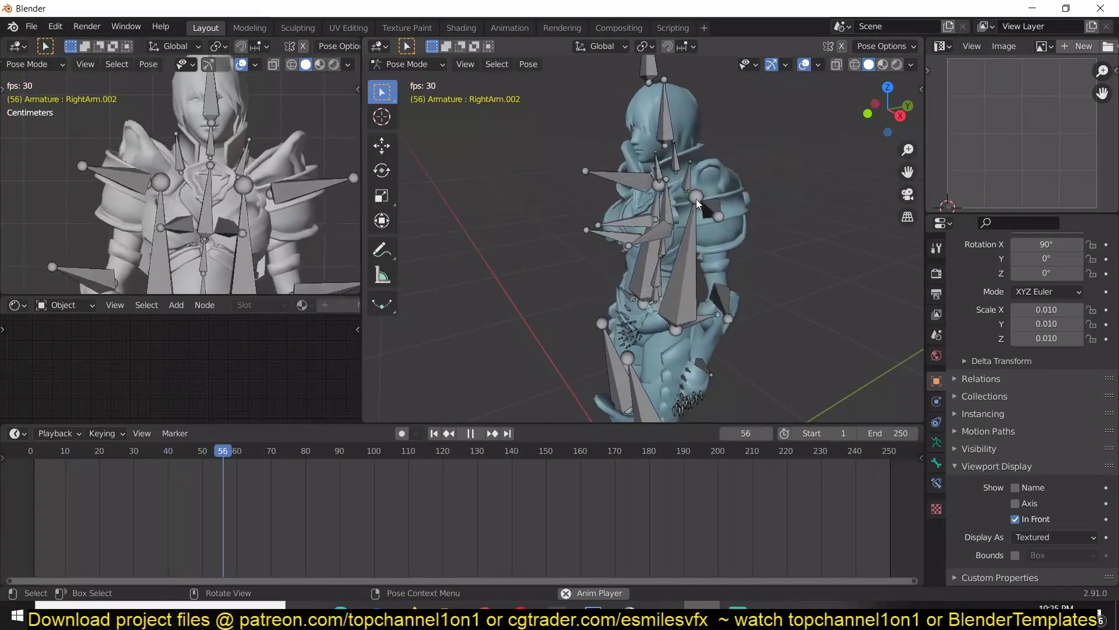
# Stop playback, select both chest bones and both hip bones, and enable Wiggle Bone for them in the bone properties
pyautogui.press('Escape')
pyautogui.moveTo(696, 199); pyautogui.dragTo(646, 229, button='middle')
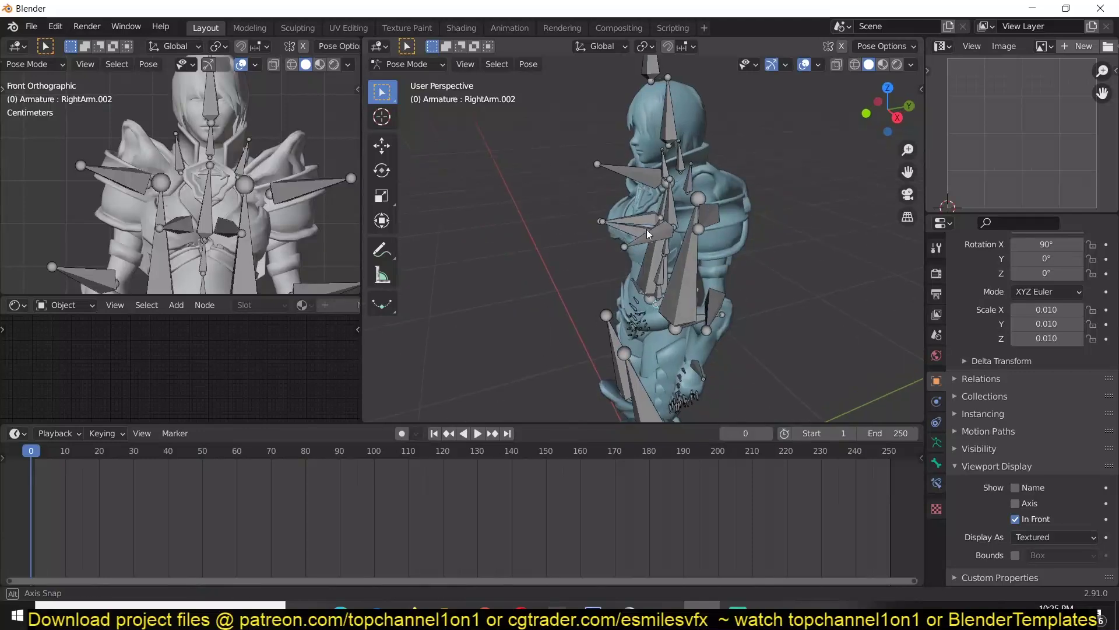
pyautogui.click(653, 229)
pyautogui.keyDown('shift'); pyautogui.click(648, 238); pyautogui.keyUp('shift')
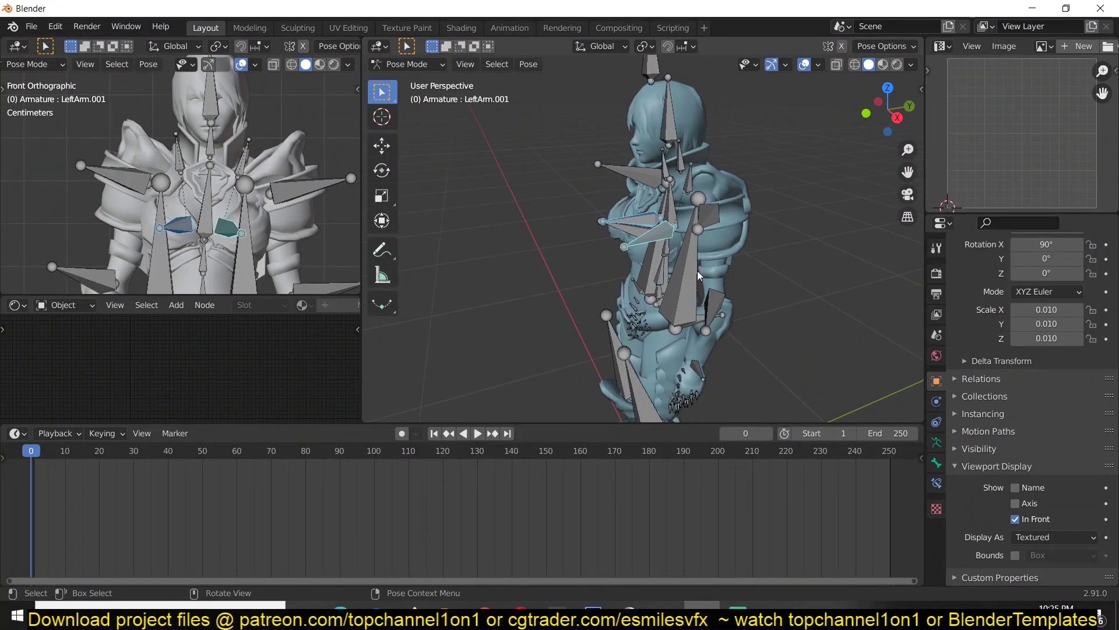
pyautogui.moveTo(697, 271); pyautogui.dragTo(467, 172, button='middle')
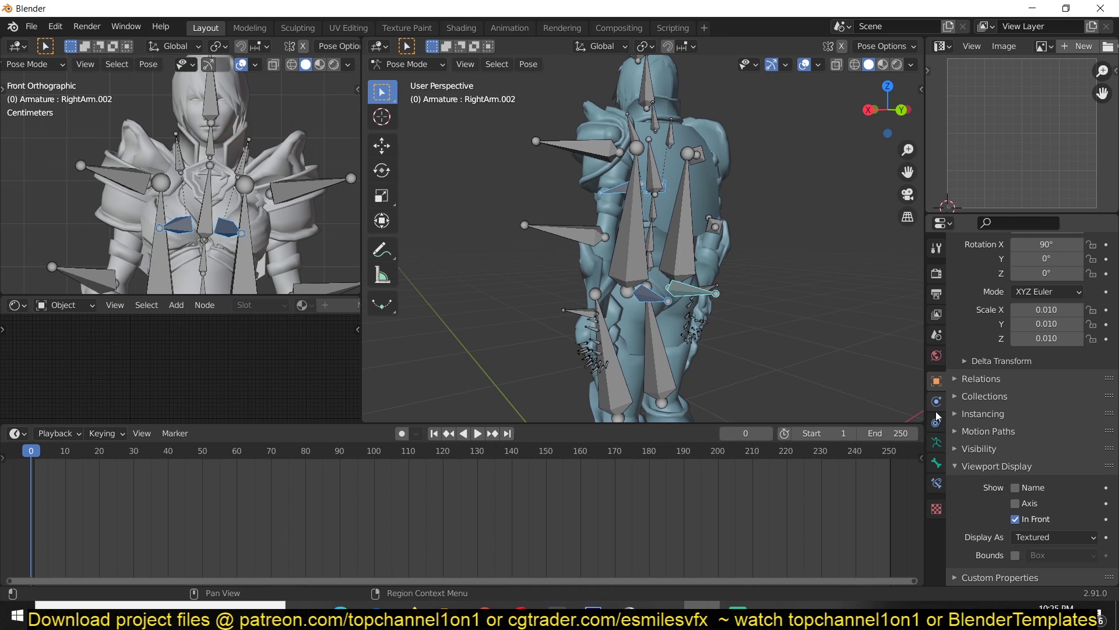
pyautogui.click(937, 461)
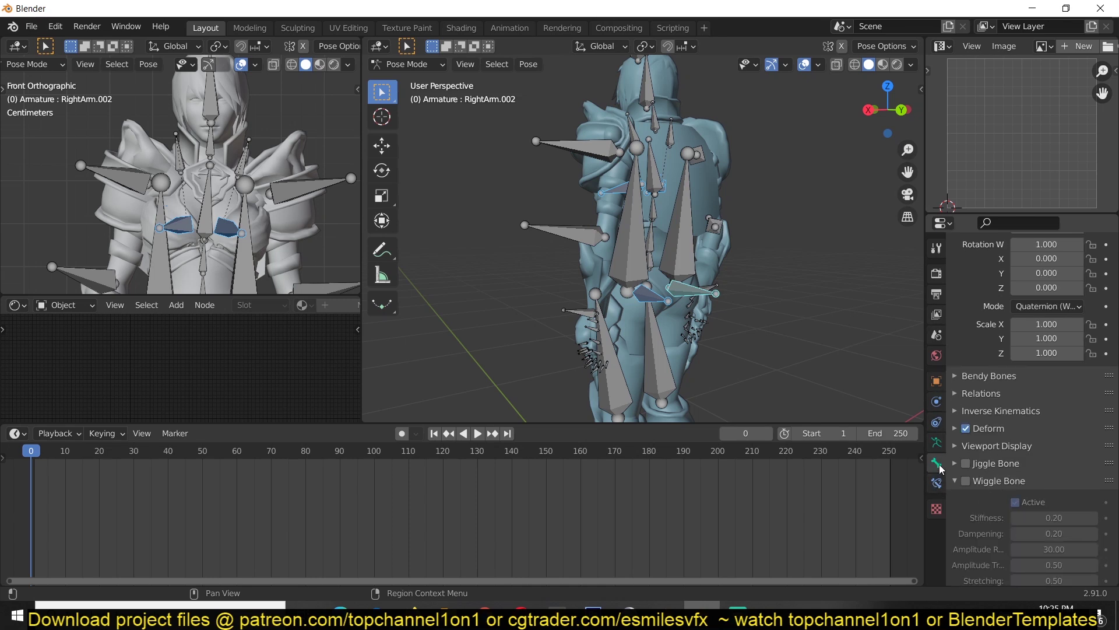
pyautogui.click(991, 480)
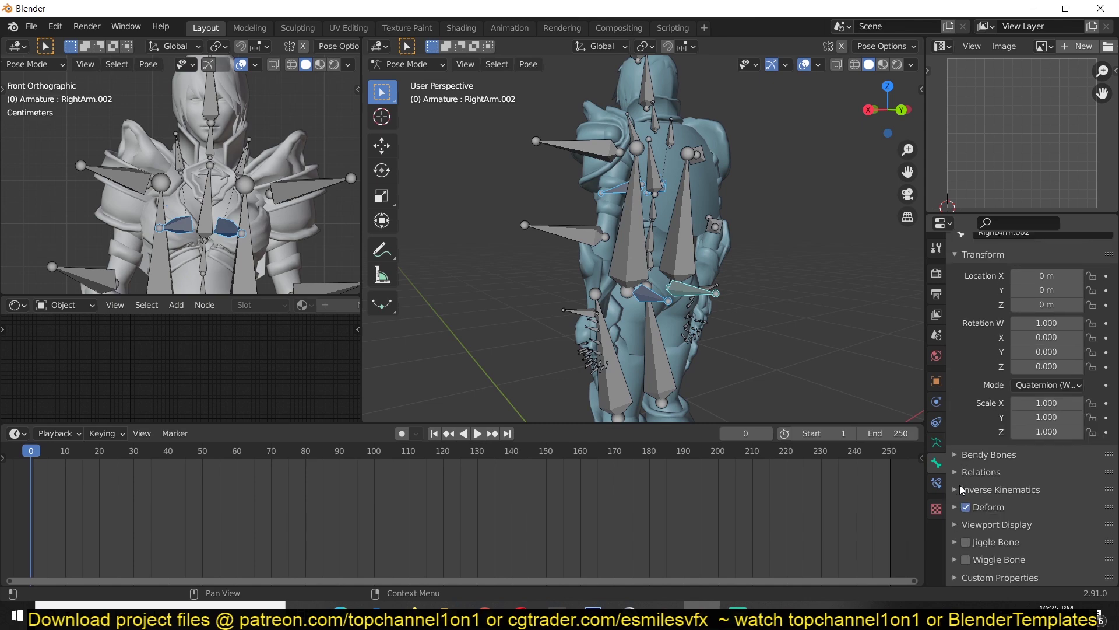
# Play the animation to check how the chest and hip bones wiggle, then stop it and return to frame 0
pyautogui.press('space')
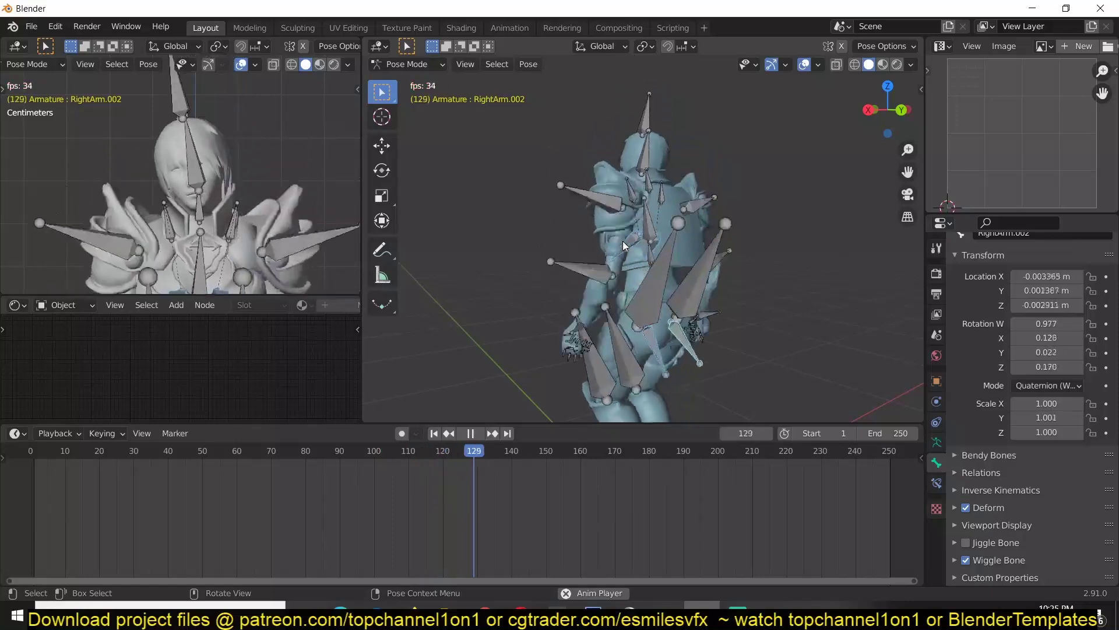
pyautogui.moveTo(623, 240); pyautogui.dragTo(694, 173, button='middle')
pyautogui.press('space')
pyautogui.moveTo(72, 459); pyautogui.dragTo(19, 478)
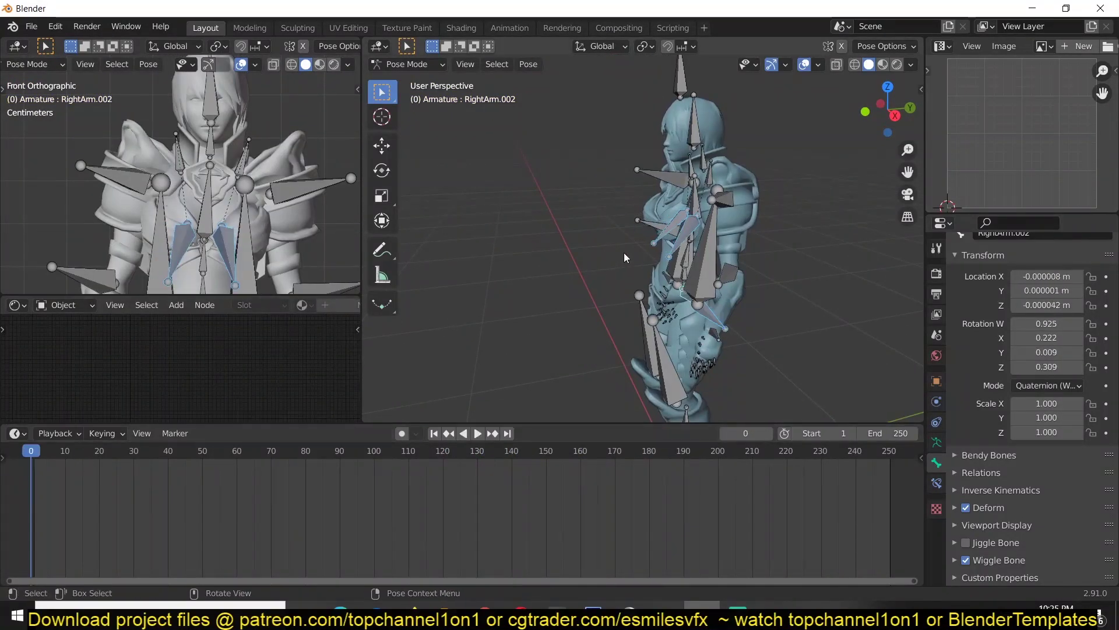
# Hide every bone except the four chest and hip bones, replay the animation up close and stop it at frame 138
pyautogui.press('h')
pyautogui.press('space')
pyautogui.moveTo(736, 245)
pyautogui.mouseDown(button='middle')
pyautogui.moveTo(806, 255)
pyautogui.moveTo(713, 235)
pyautogui.moveTo(736, 230)
pyautogui.mouseUp(button='middle')
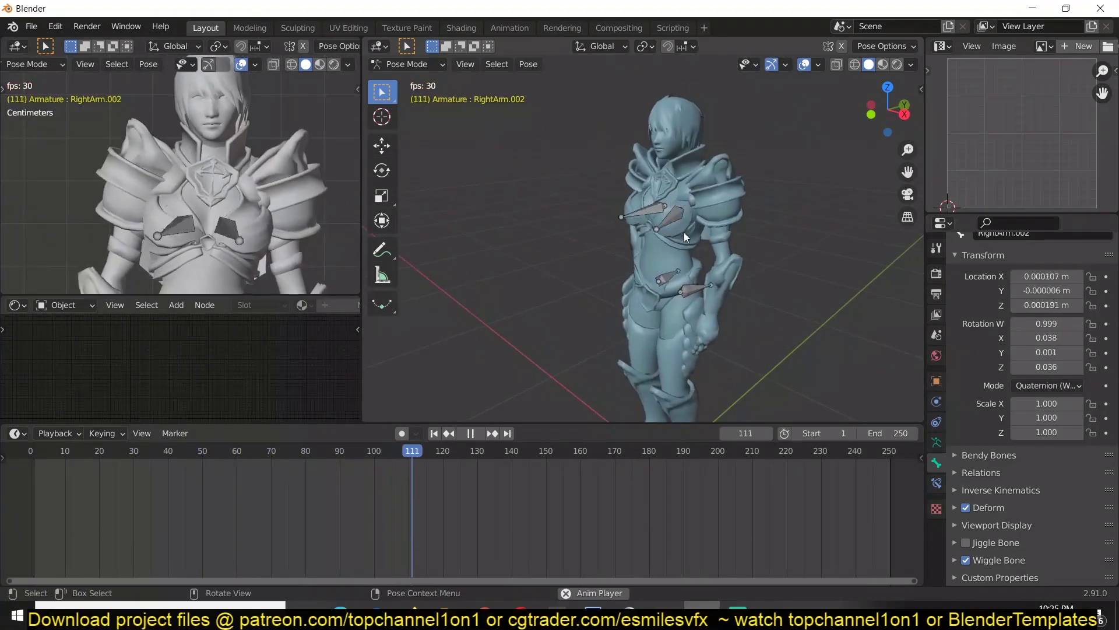
pyautogui.scroll(3, 667, 218)
pyautogui.press('space')
pyautogui.keyDown('shift'); pyautogui.moveTo(669, 189); pyautogui.dragTo(691, 240, button='middle'); pyautogui.keyUp('shift')
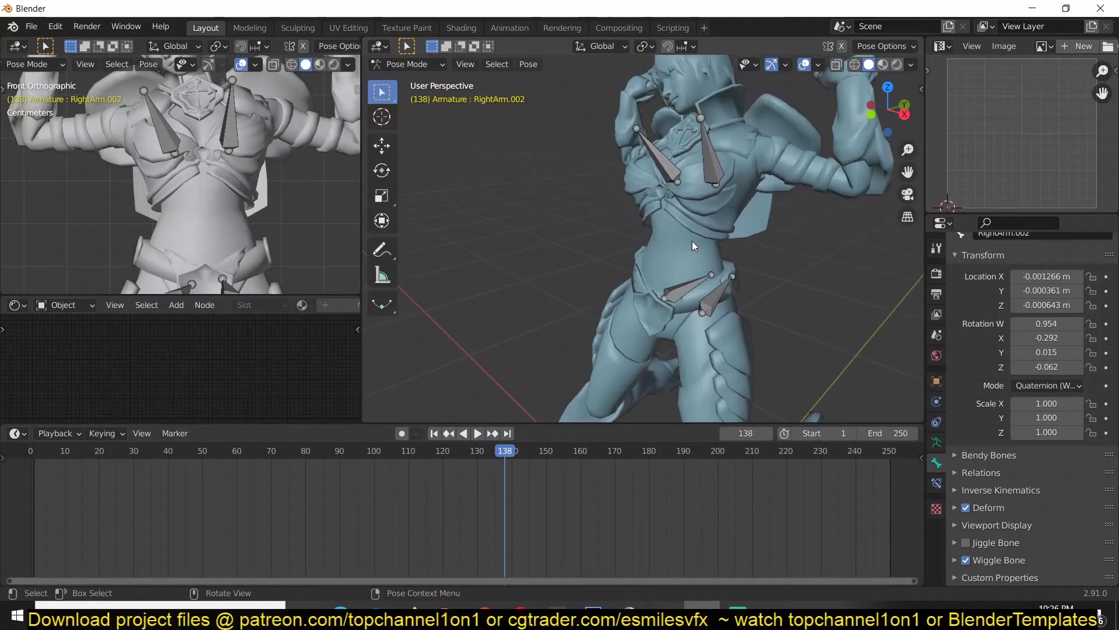
# Identify the chest and hip bones one by one, and rename the left chest bone as bright in Edit Mode
pyautogui.click(711, 166)
pyautogui.click(648, 163)
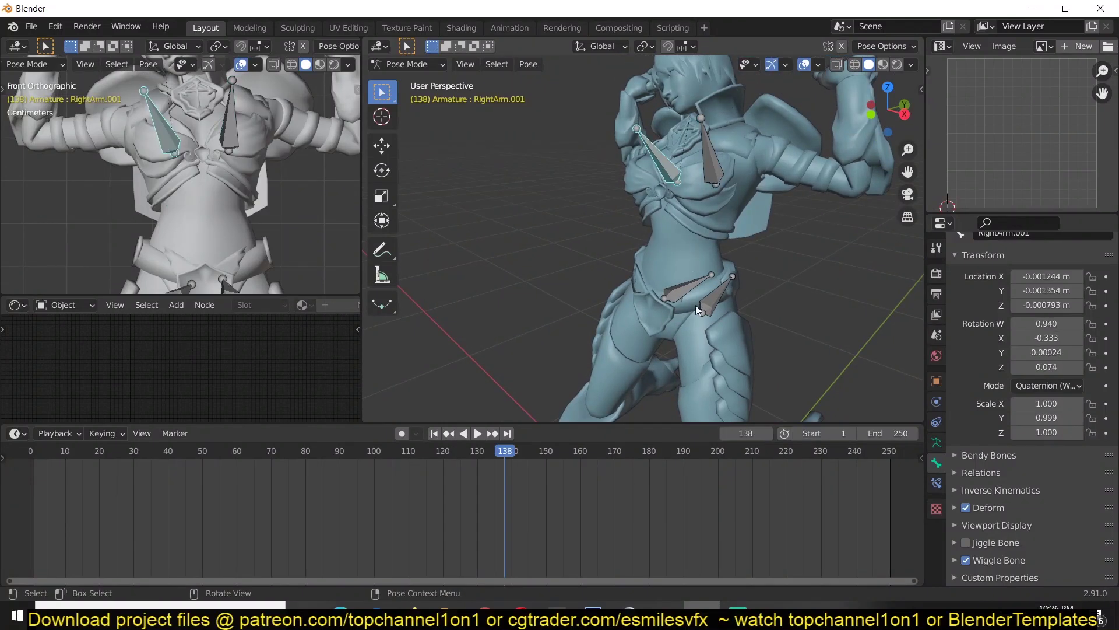
pyautogui.click(691, 292)
pyautogui.click(715, 293)
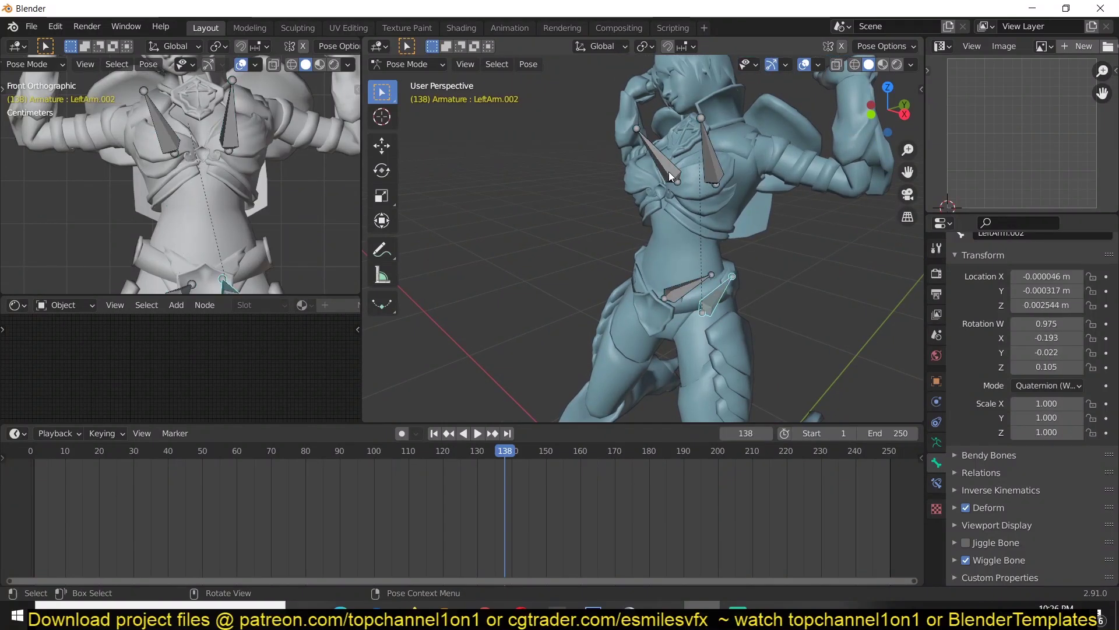
pyautogui.moveTo(704, 218); pyautogui.dragTo(701, 167, button='middle')
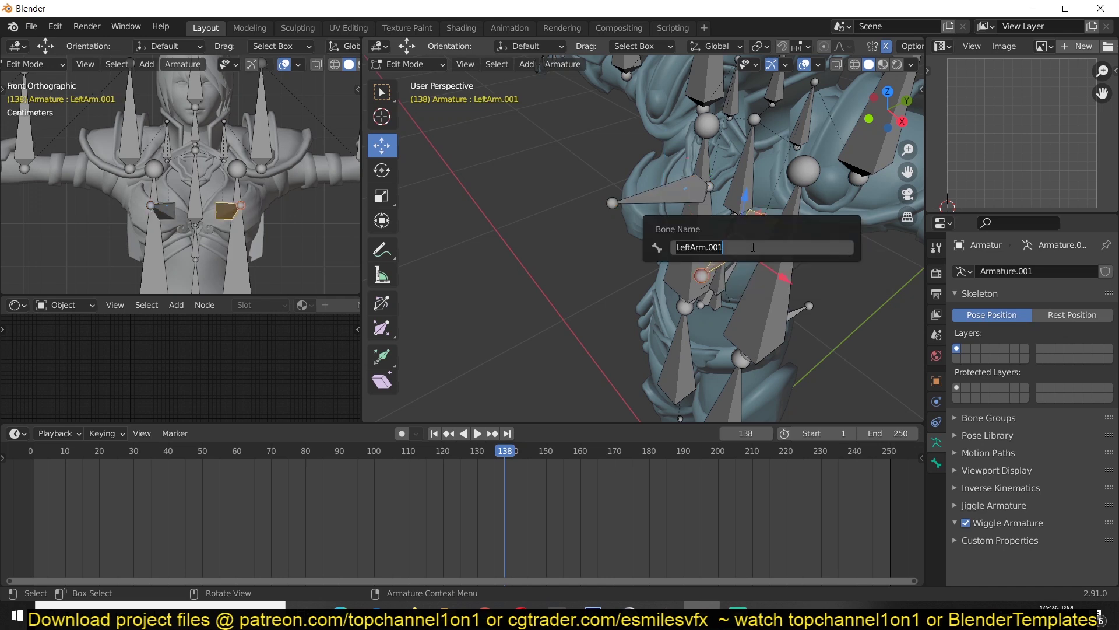
pyautogui.write('ght')
pyautogui.press('Return')
# Rename the left hip bone at the back of the pelvis as but2
pyautogui.moveTo(753, 247); pyautogui.dragTo(731, 307, button='middle')
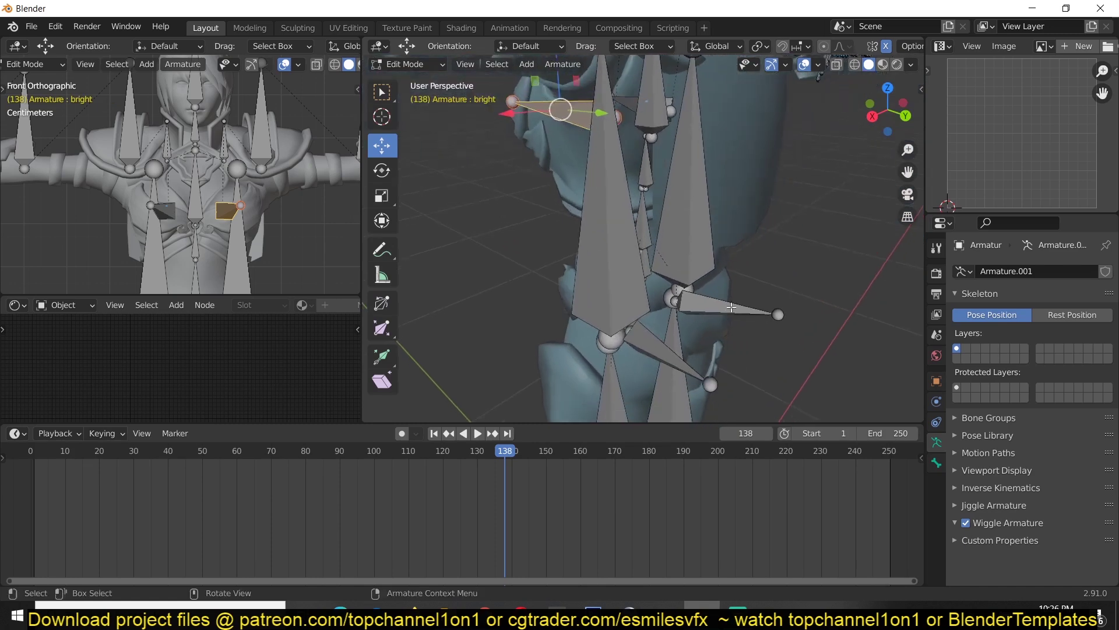
pyautogui.click(736, 316)
pyautogui.click(665, 353)
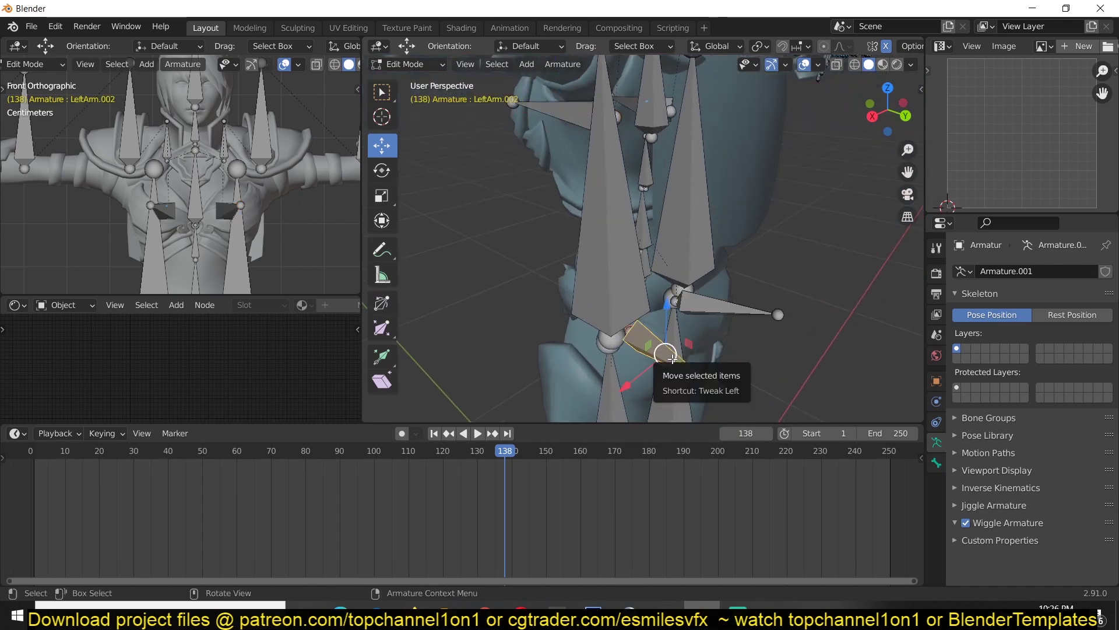
pyautogui.press('F2')
pyautogui.write('but2')
pyautogui.press('Return')
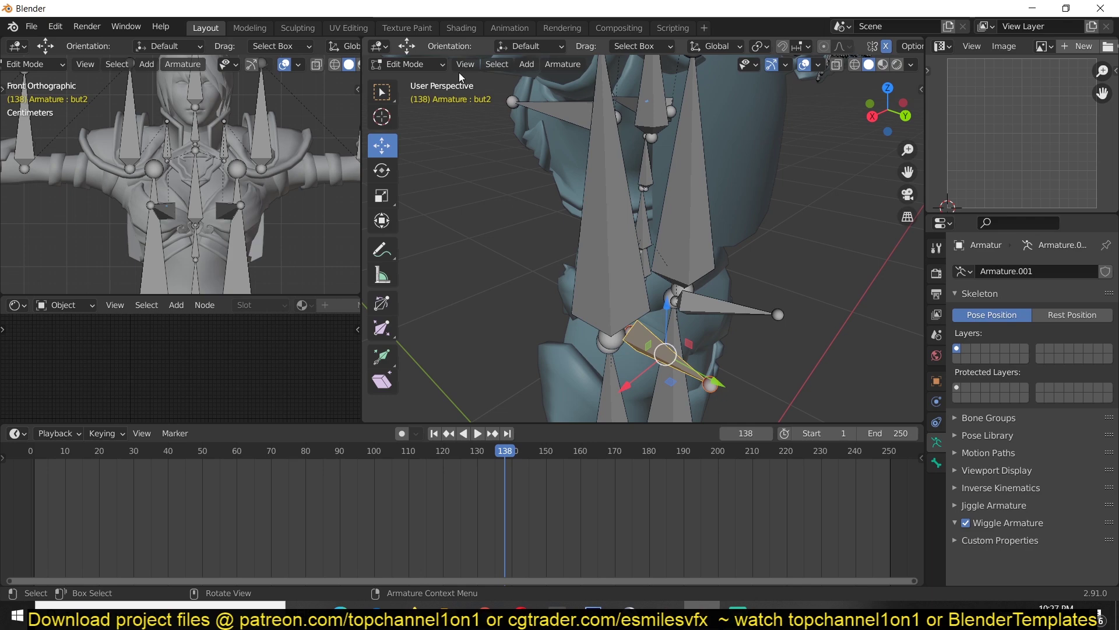
# Return the armature to Object Mode, put the character mesh Maria_J_J_Ong into Edit Mode and deselect all its vertices
pyautogui.click(417, 65)
pyautogui.click(417, 79)
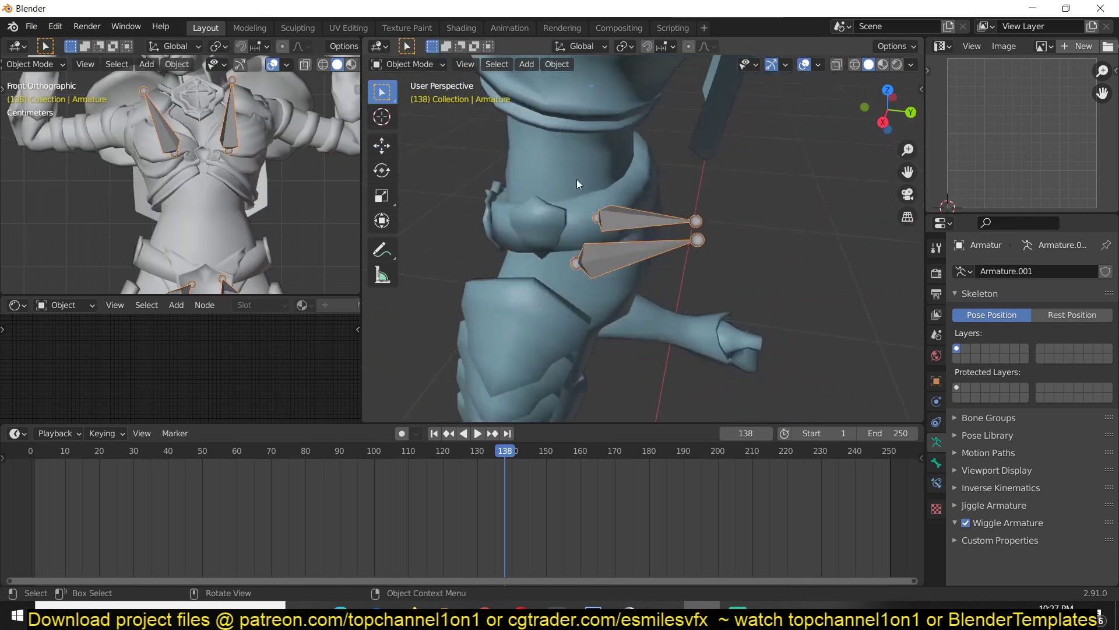
pyautogui.scroll(-5, 595, 190)
pyautogui.click(669, 290)
pyautogui.press('Tab')
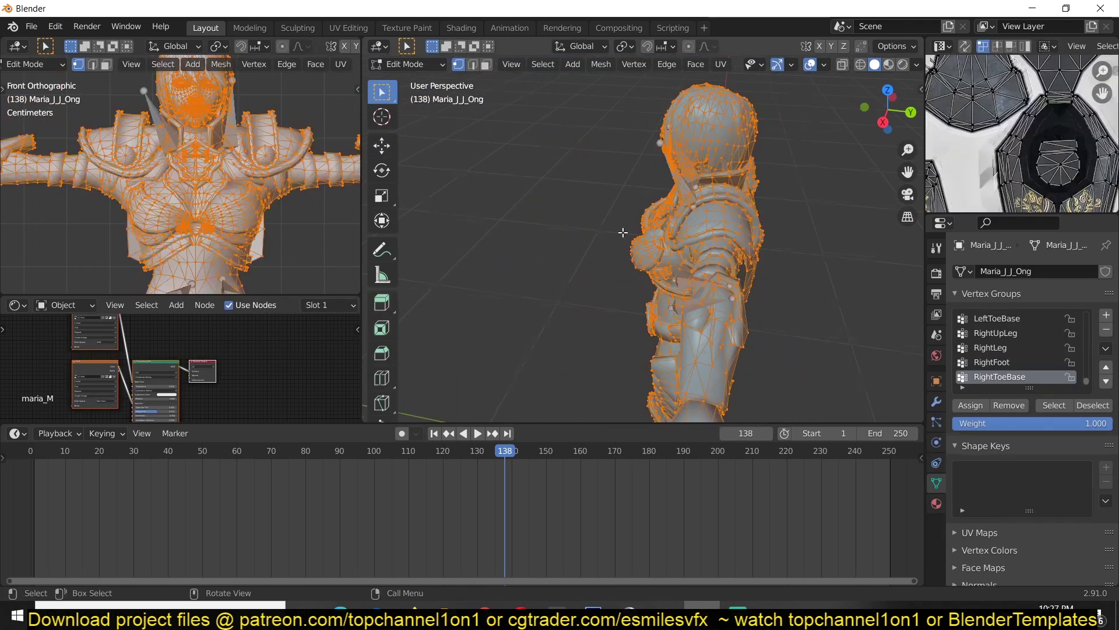
pyautogui.moveTo(623, 232); pyautogui.dragTo(659, 186, button='middle')
pyautogui.hotkey('alt', 'a')
pyautogui.scroll(6, 658, 179)
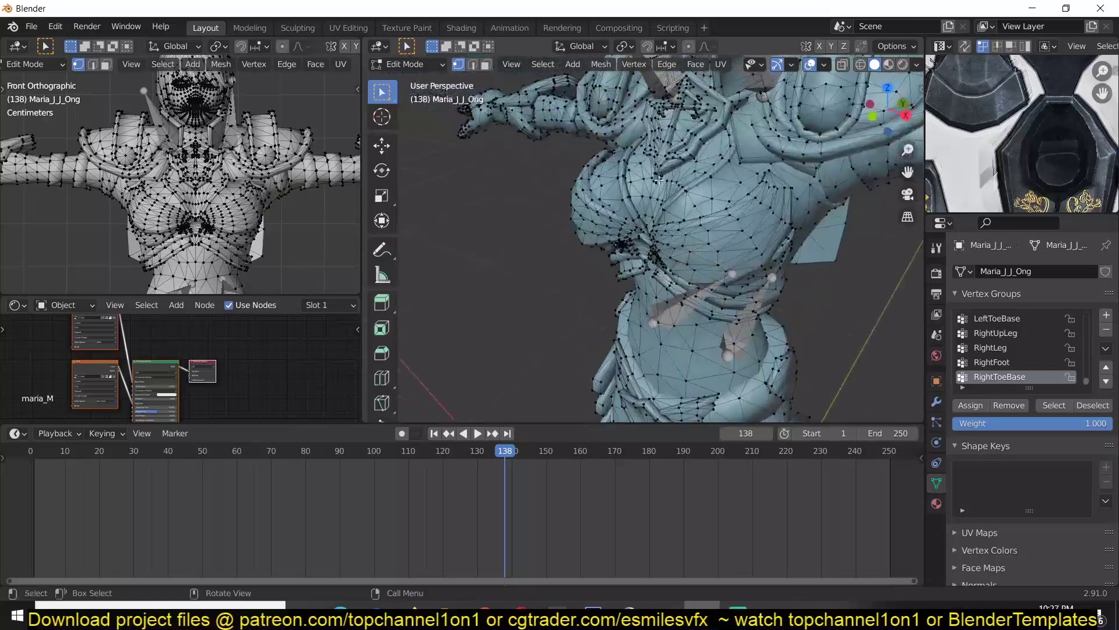
# Show the mesh as wireframe from the right side and add a vertex group named bleft
pyautogui.press('KP_3')
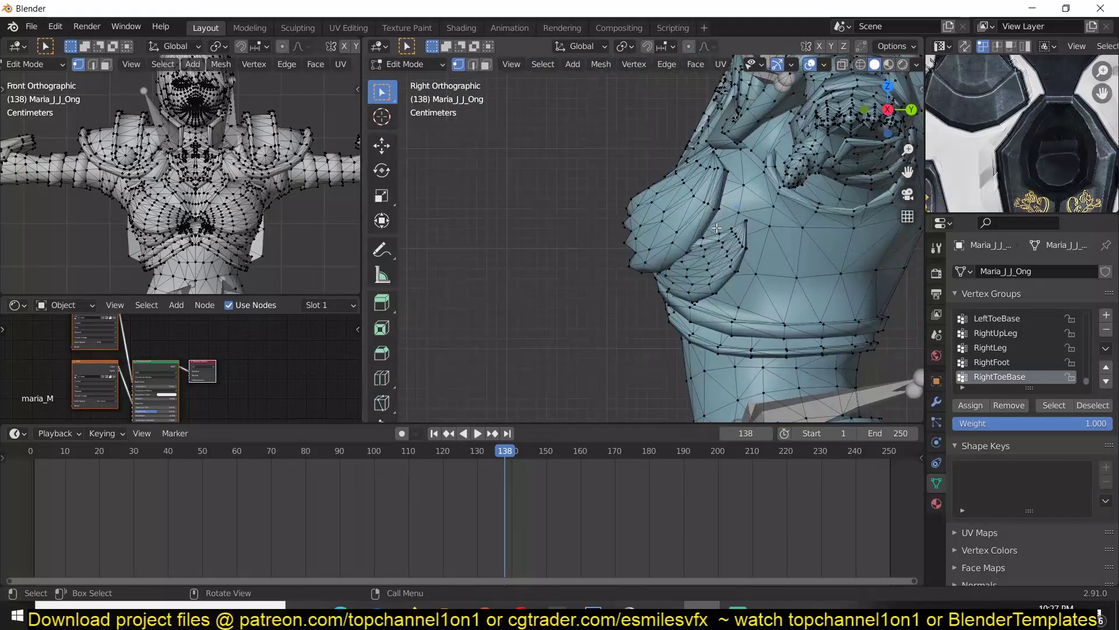
pyautogui.press('z')
pyautogui.click(543, 201)
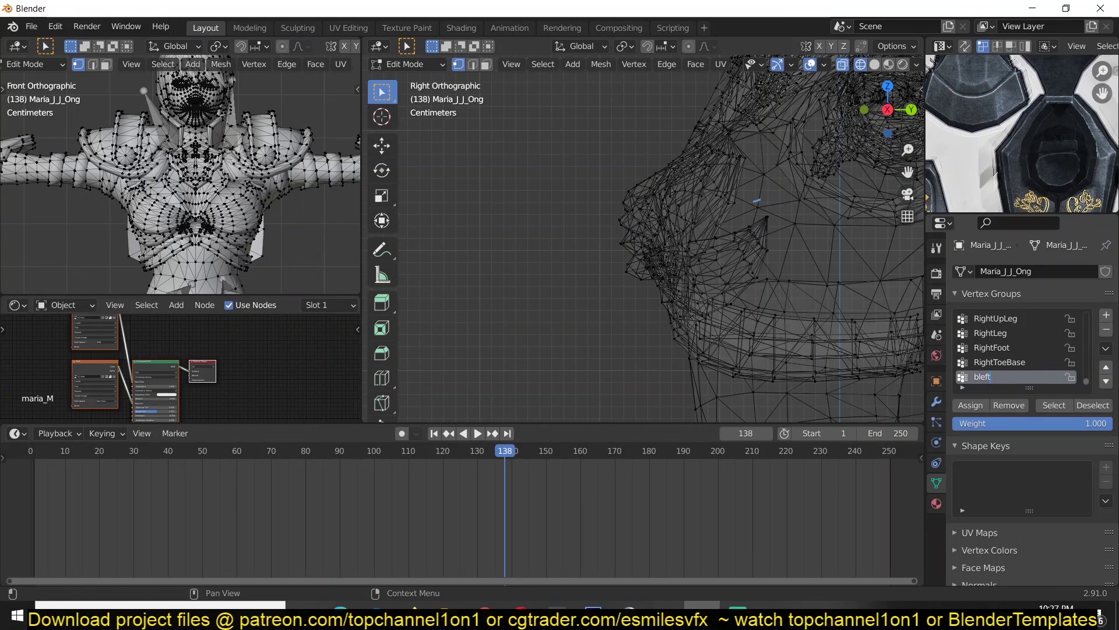
pyautogui.press('Return')
# Circle-select the front chest vertices, keep only the -X half for the bleft group, and add a vertex group named bright
pyautogui.press('c')
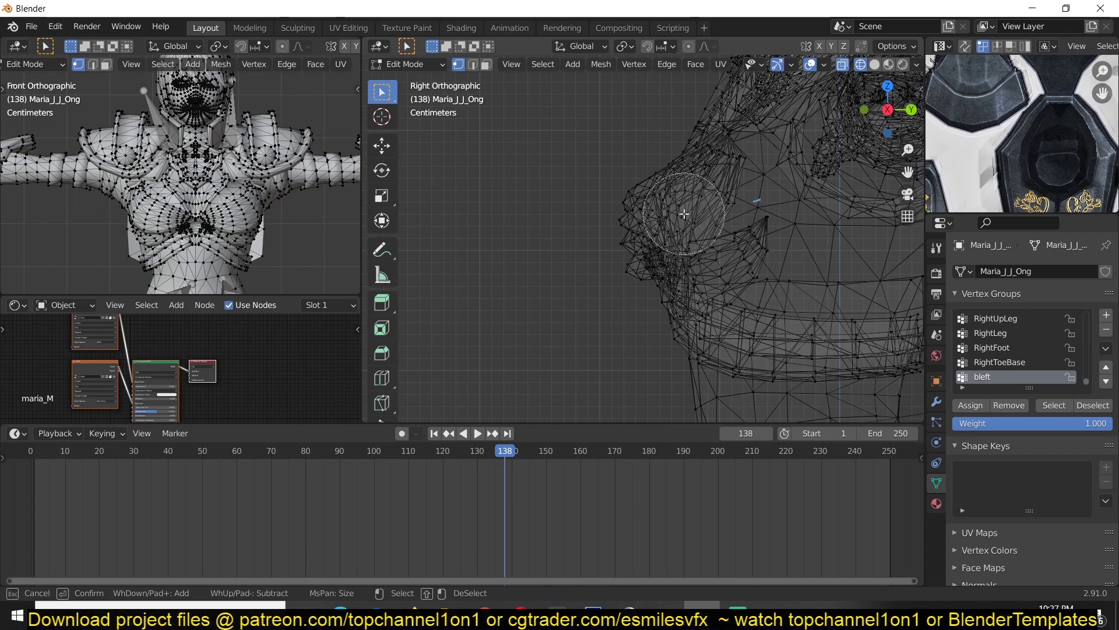
pyautogui.scroll(-3, 681, 212)
pyautogui.click(682, 213)
pyautogui.rightClick(684, 213)
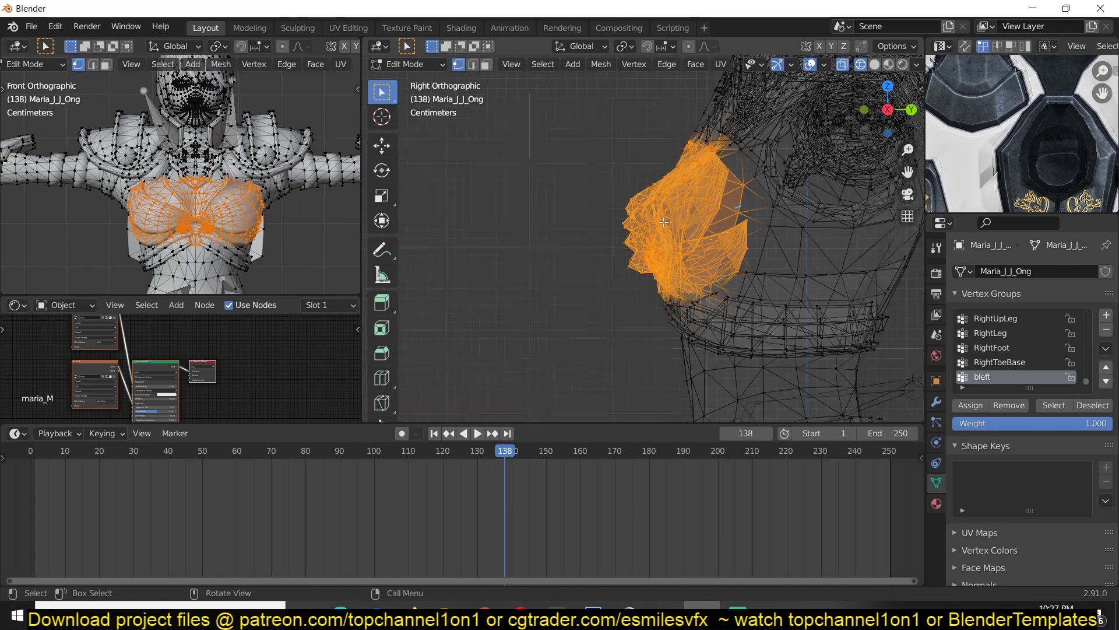
pyautogui.press('KP_1')
pyautogui.press('v')
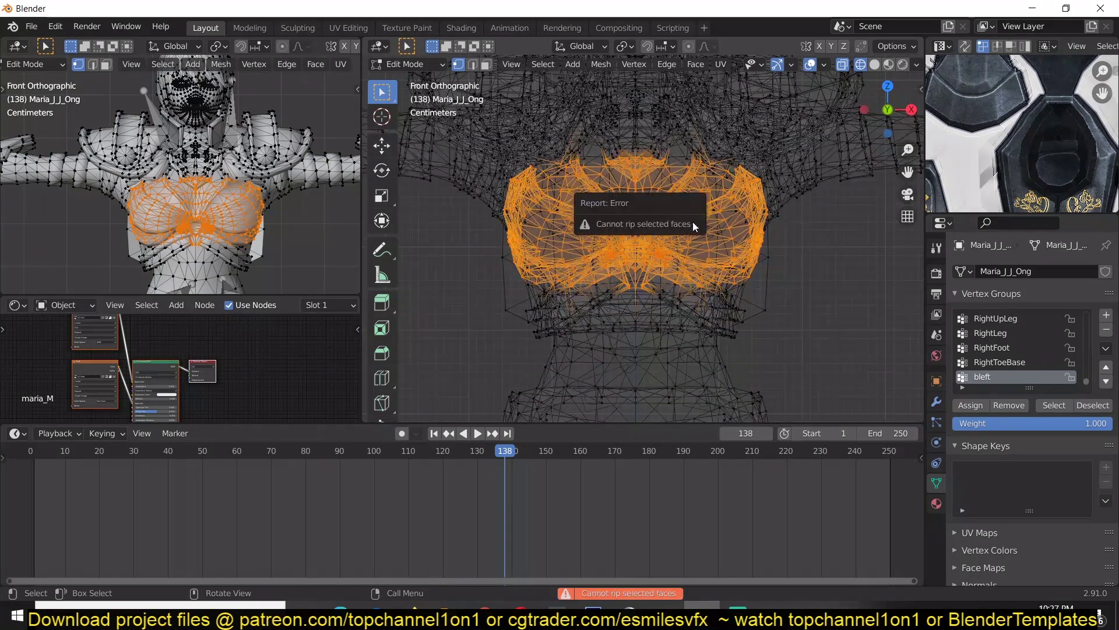
pyautogui.press('c')
pyautogui.keyDown('shift'); pyautogui.moveTo(736, 239); pyautogui.dragTo(729, 236); pyautogui.keyUp('shift')
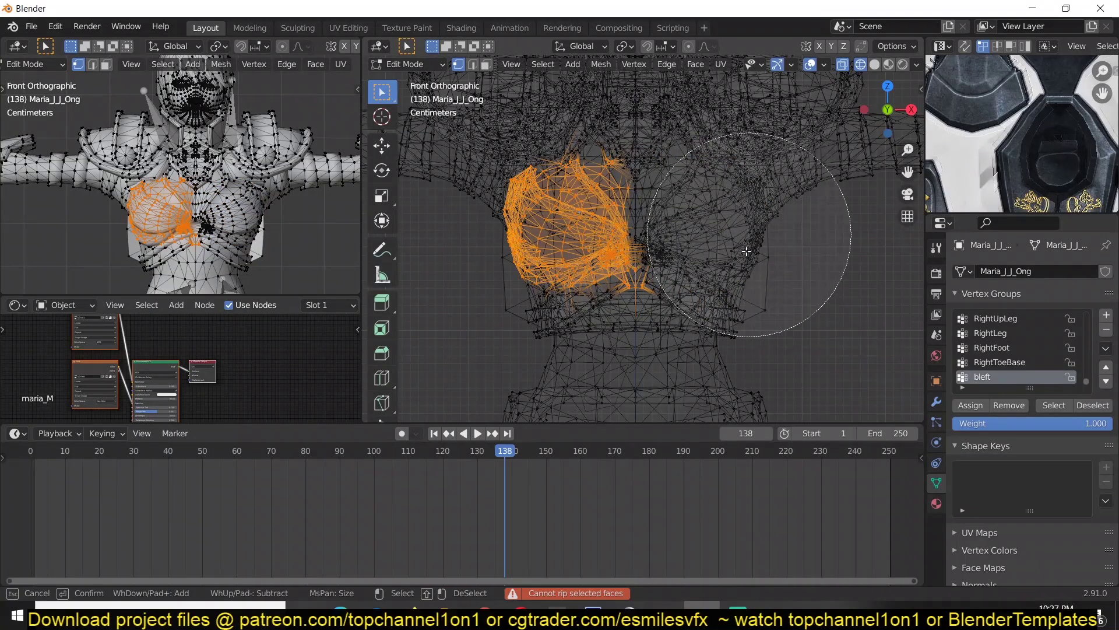
pyautogui.press('Escape')
pyautogui.hotkey('shift', 'z')
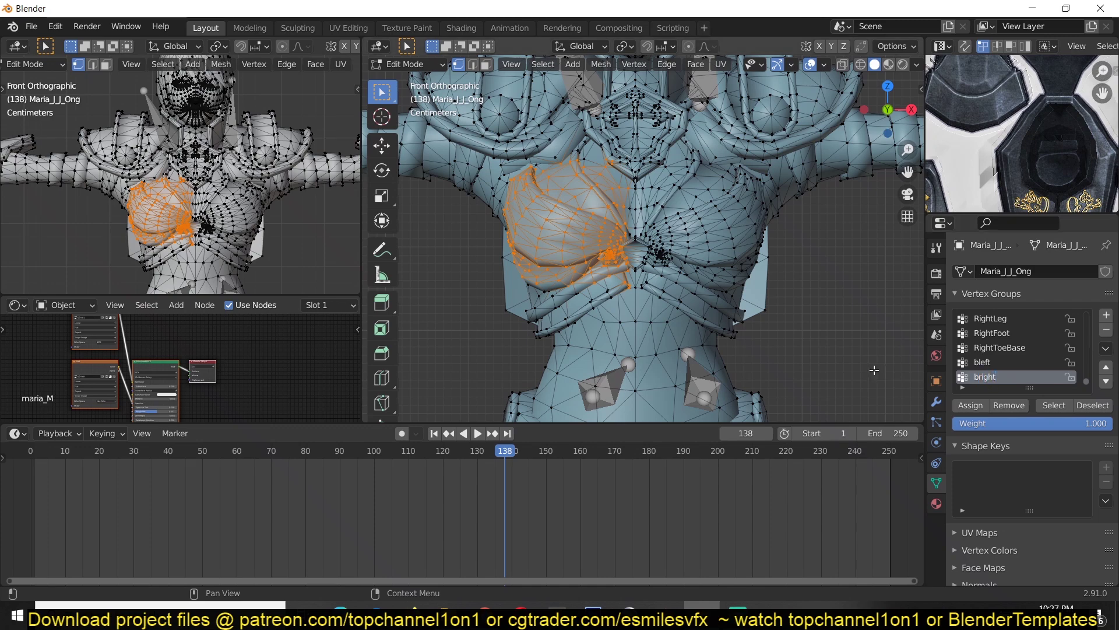
# Set the viewport back to wireframe shading and clear the vertex selection
pyautogui.press('z')
pyautogui.press('4')
pyautogui.hotkey('alt', 'a')
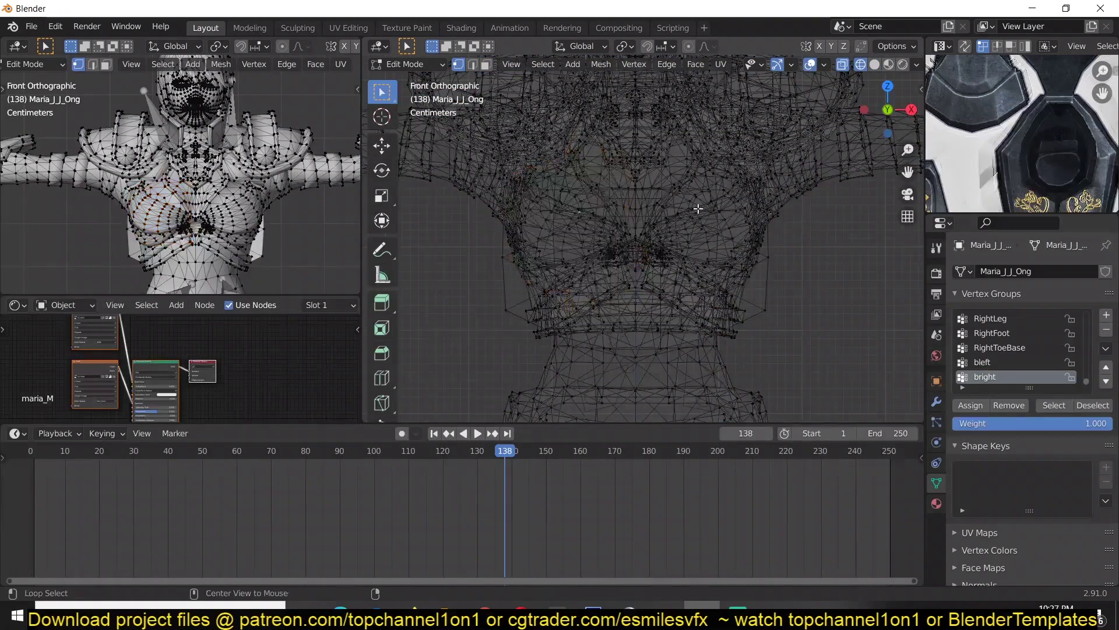
pyautogui.press('x')
pyautogui.press('Escape')
pyautogui.press('c')
pyautogui.moveTo(736, 222); pyautogui.dragTo(753, 237)
pyautogui.rightClick(752, 237)
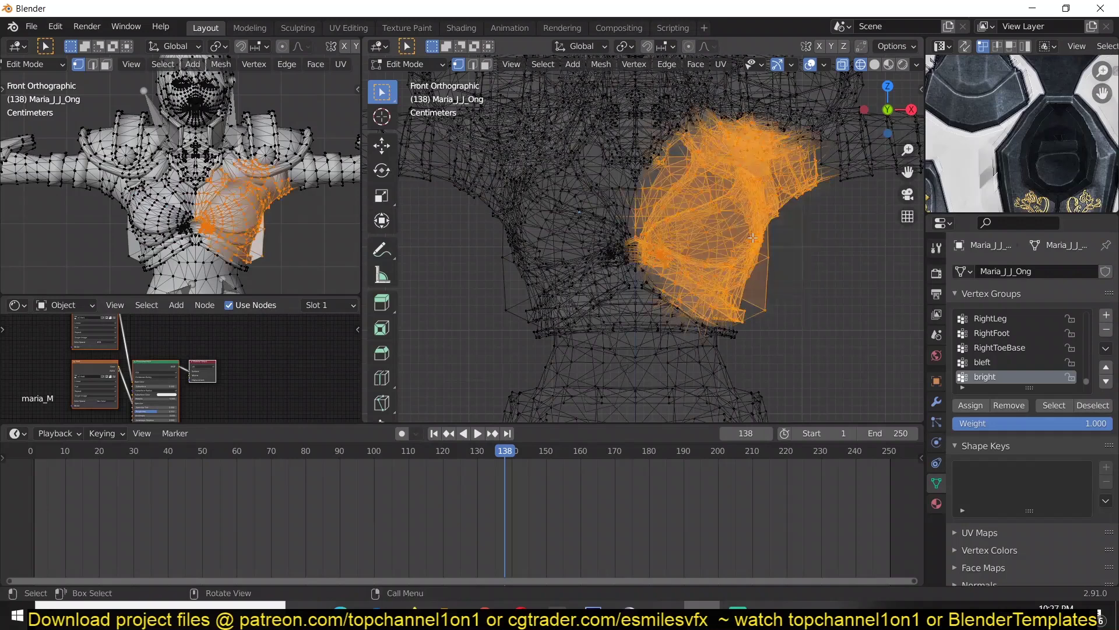
pyautogui.press('KP_3')
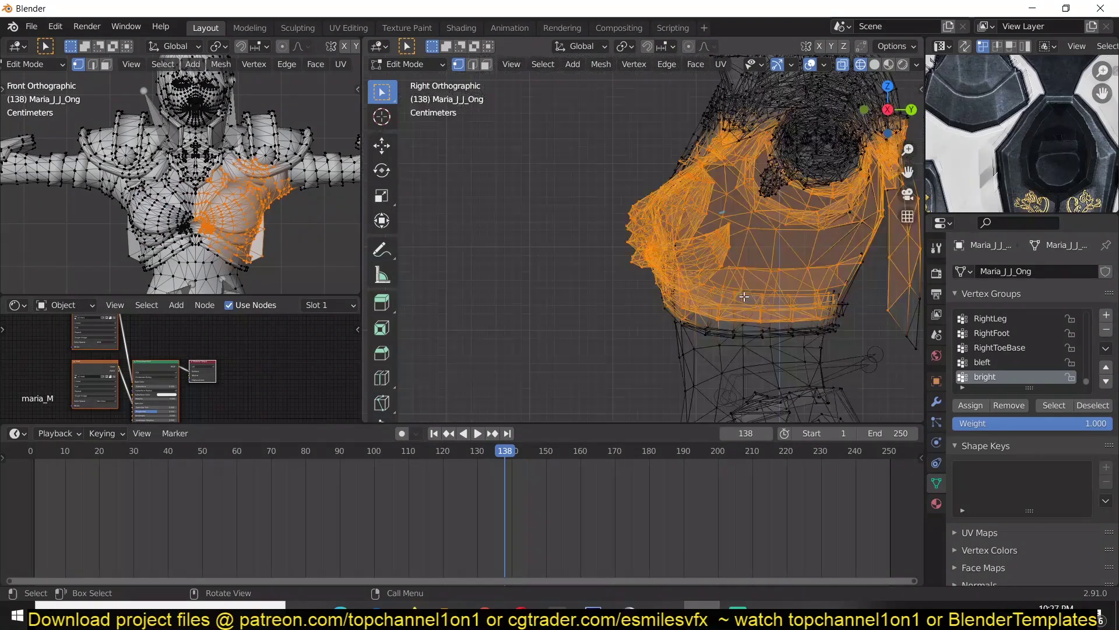
pyautogui.hotkey('alt', 'a')
pyautogui.press('c')
pyautogui.moveTo(641, 239); pyautogui.dragTo(658, 222)
pyautogui.rightClick(657, 221)
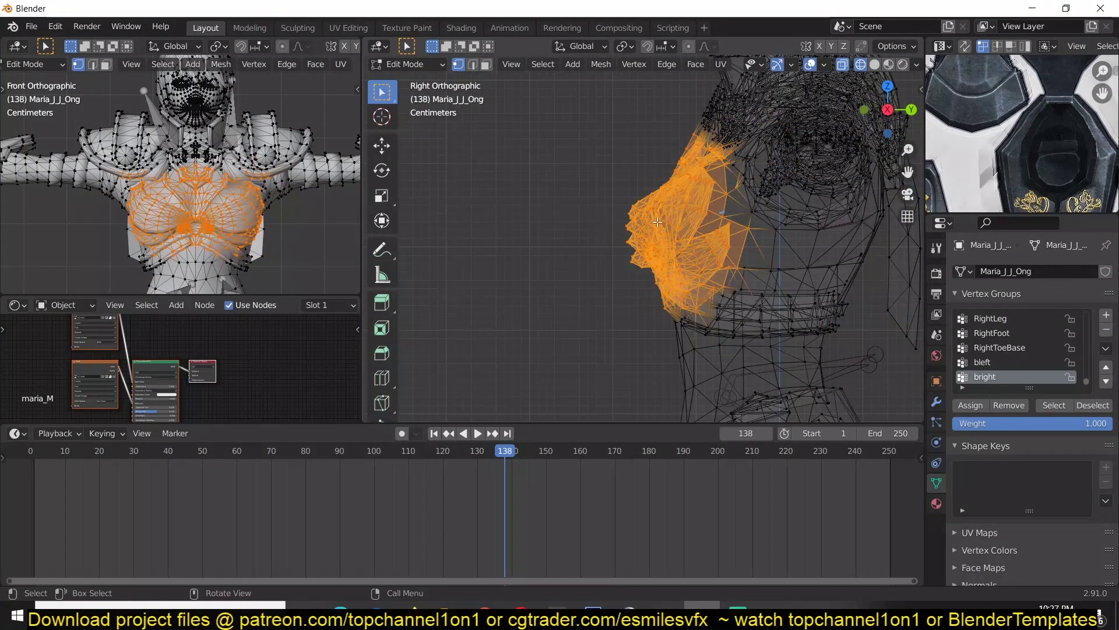
pyautogui.hotkey('alt', 'a')
# Circle-select the front chest vertices from the right side, and deselect the -X half in front view for the bright group
pyautogui.press('c')
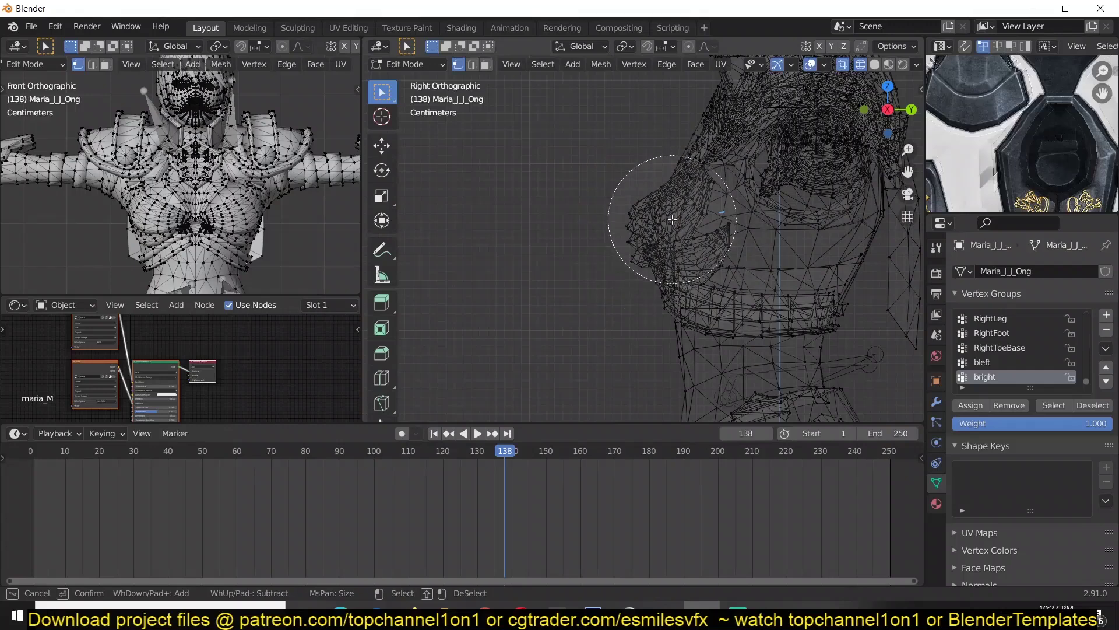
pyautogui.click(673, 224)
pyautogui.rightClick(699, 292)
pyautogui.press('KP_1')
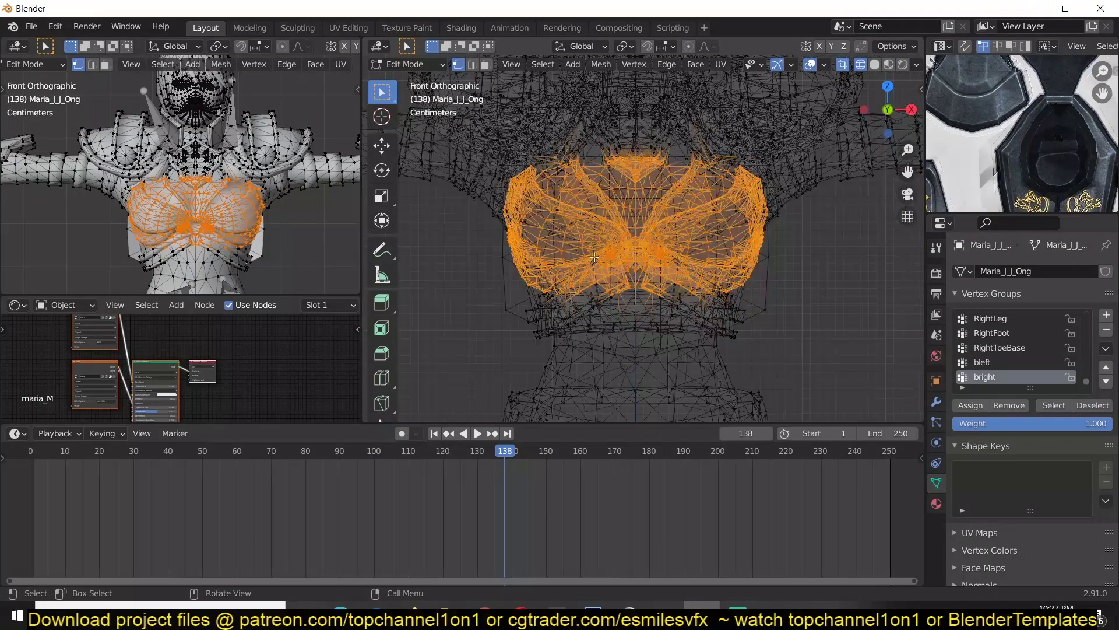
pyautogui.press('c')
pyautogui.moveTo(583, 251)
pyautogui.keyDown('shift'); pyautogui.mouseDown()
pyautogui.moveTo(554, 222)
pyautogui.moveTo(578, 170)
pyautogui.mouseUp(); pyautogui.keyUp('shift')
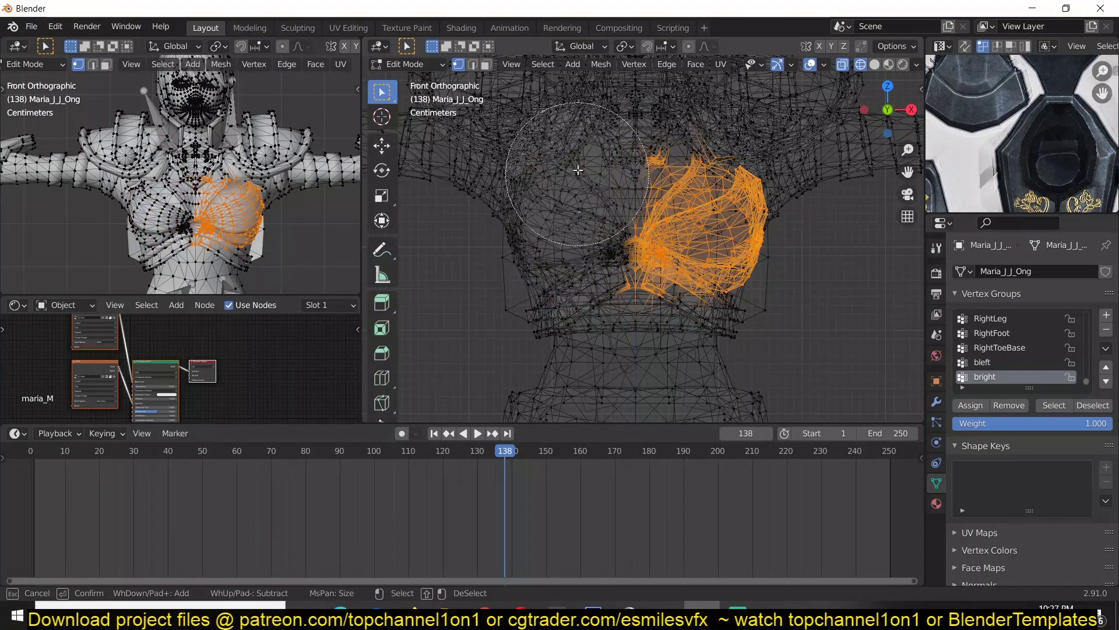
pyautogui.rightClick(757, 396)
# Clear the chest selection and circle-select the rear hip vertices from the right side view
pyautogui.scroll(-3, 633, 258)
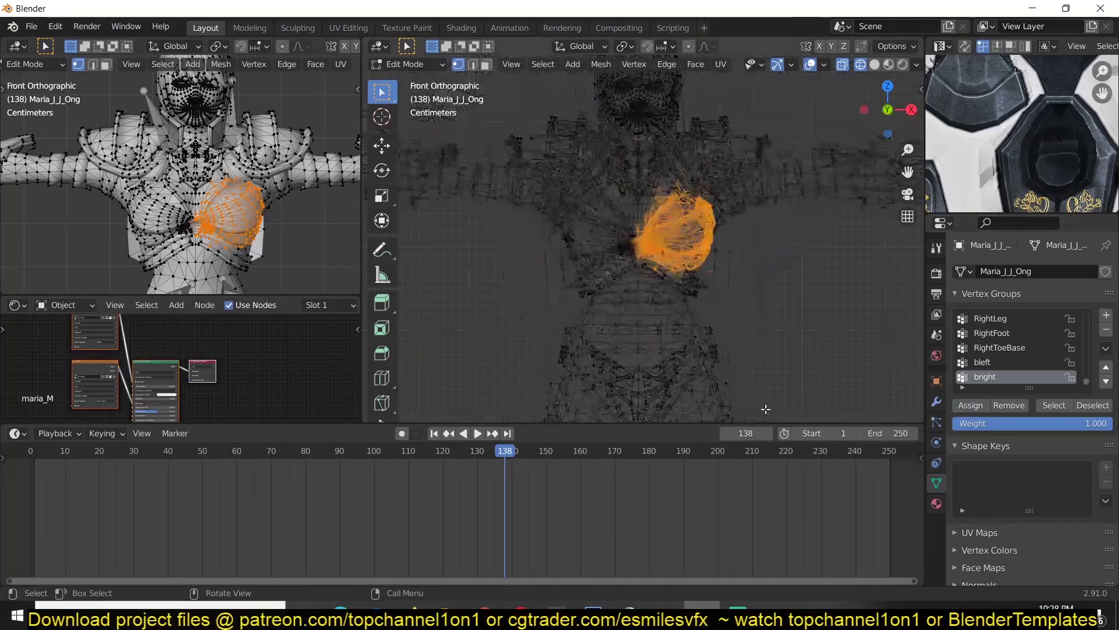
pyautogui.press('KP_3')
pyautogui.scroll(4, 633, 259)
pyautogui.hotkey('alt', 'a')
pyautogui.scroll(2, 633, 259)
pyautogui.press('c')
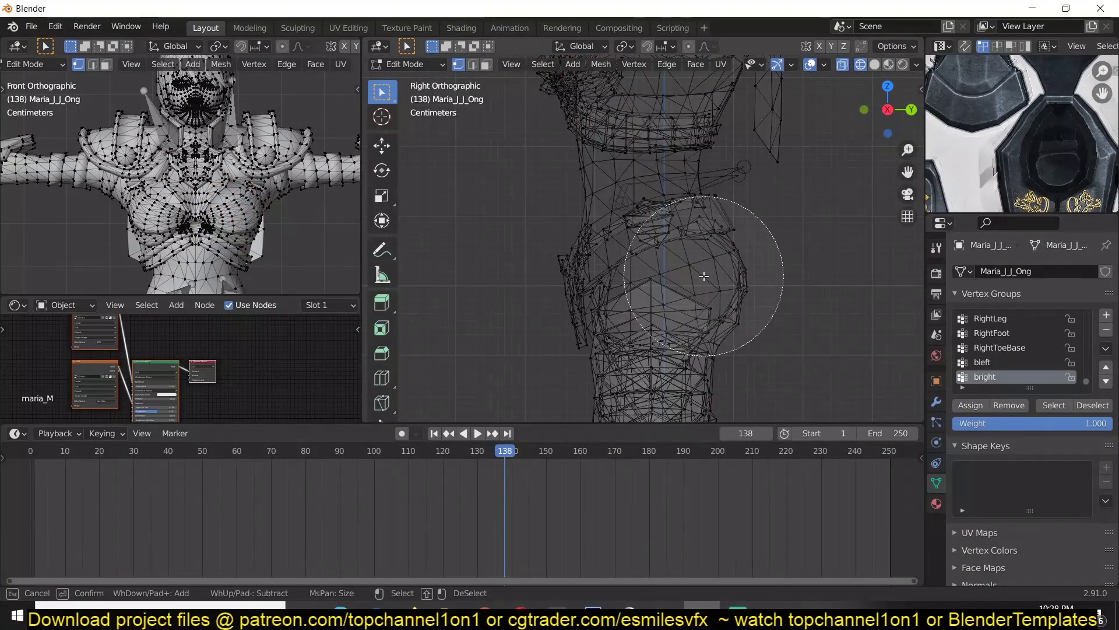
pyautogui.click(709, 275)
pyautogui.rightClick(754, 201)
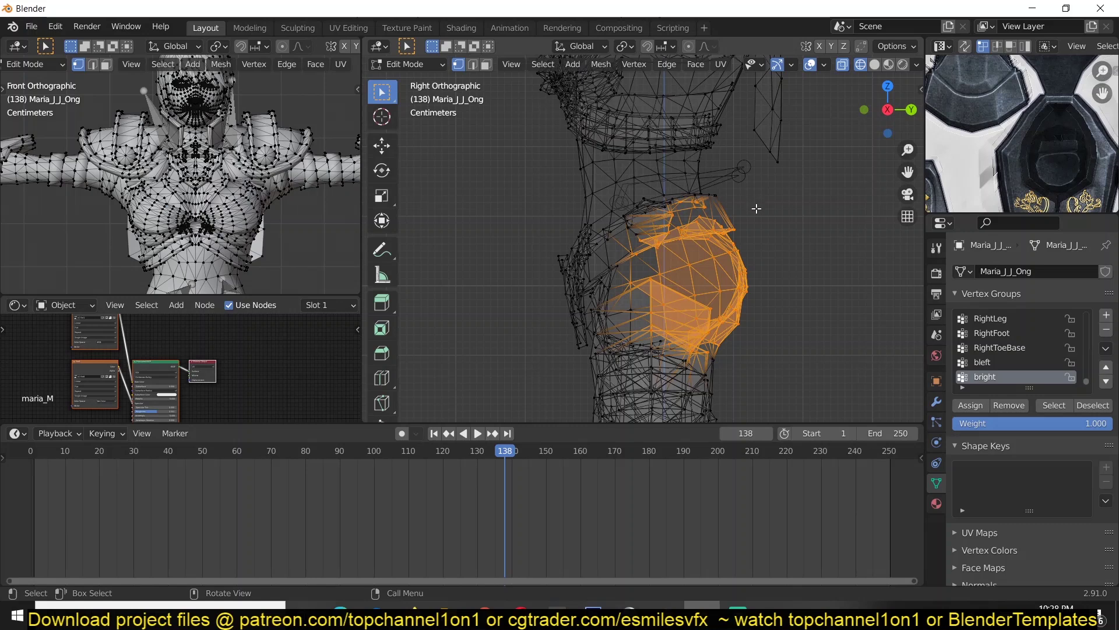
# Add vertex groups named but1 and but2 for the two rear hip halves, and return to Object mode in solid shading
pyautogui.press('KP_1')
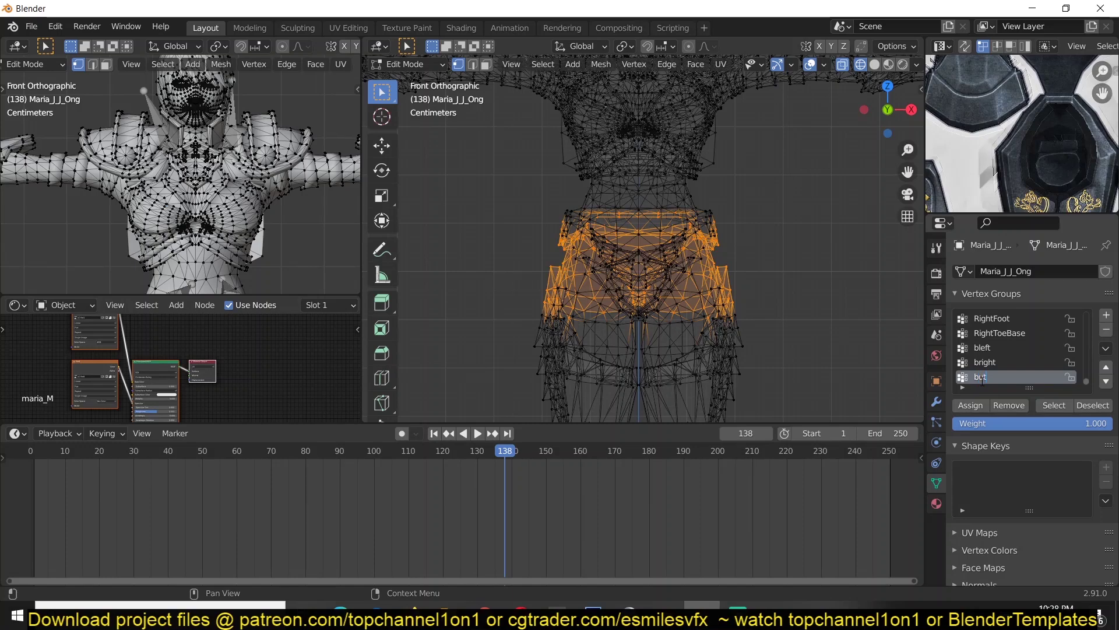
pyautogui.press('KP_3')
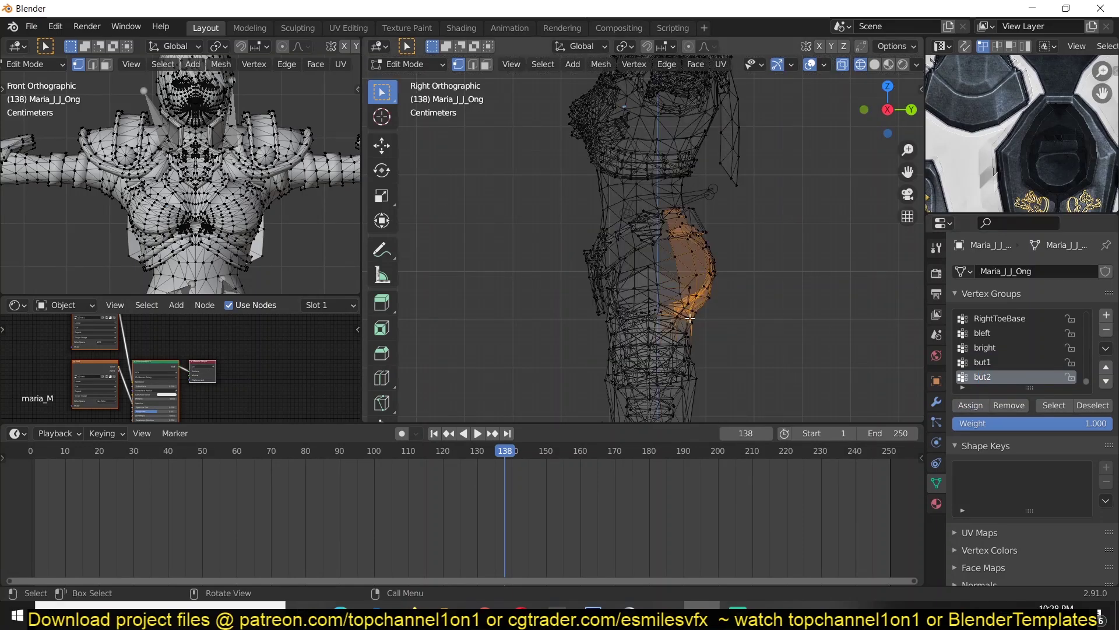
pyautogui.press('Tab')
pyautogui.press('z')
pyautogui.click(782, 299)
pyautogui.moveTo(824, 295); pyautogui.dragTo(751, 320, button='middle')
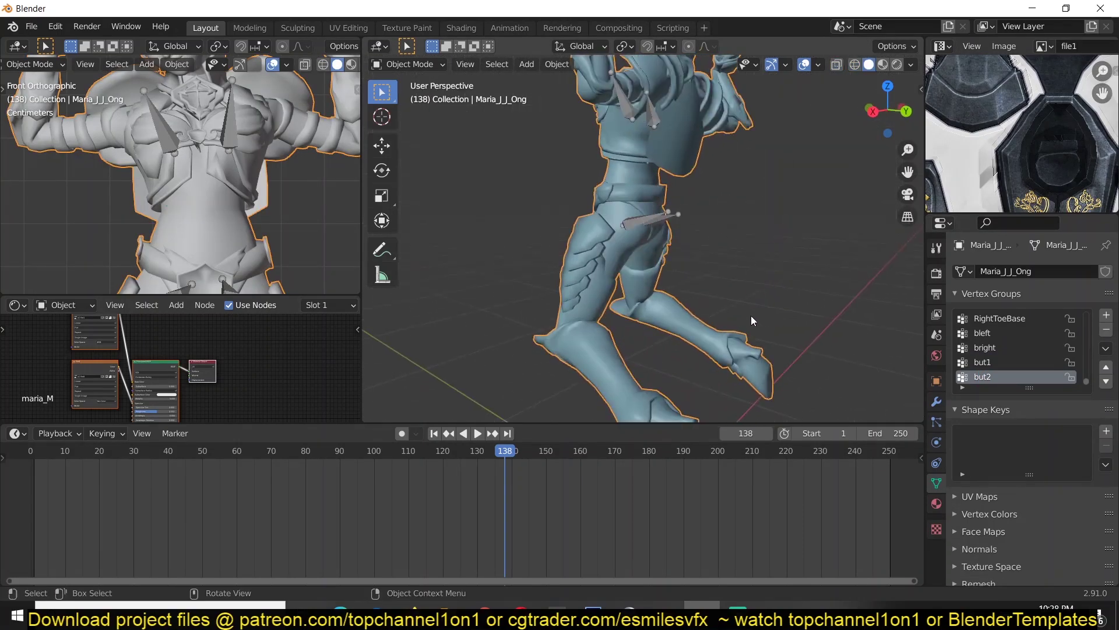
# Play the animation with overlays hidden and material preview shading, examining how the chest and hips move from several sides
pyautogui.press('space')
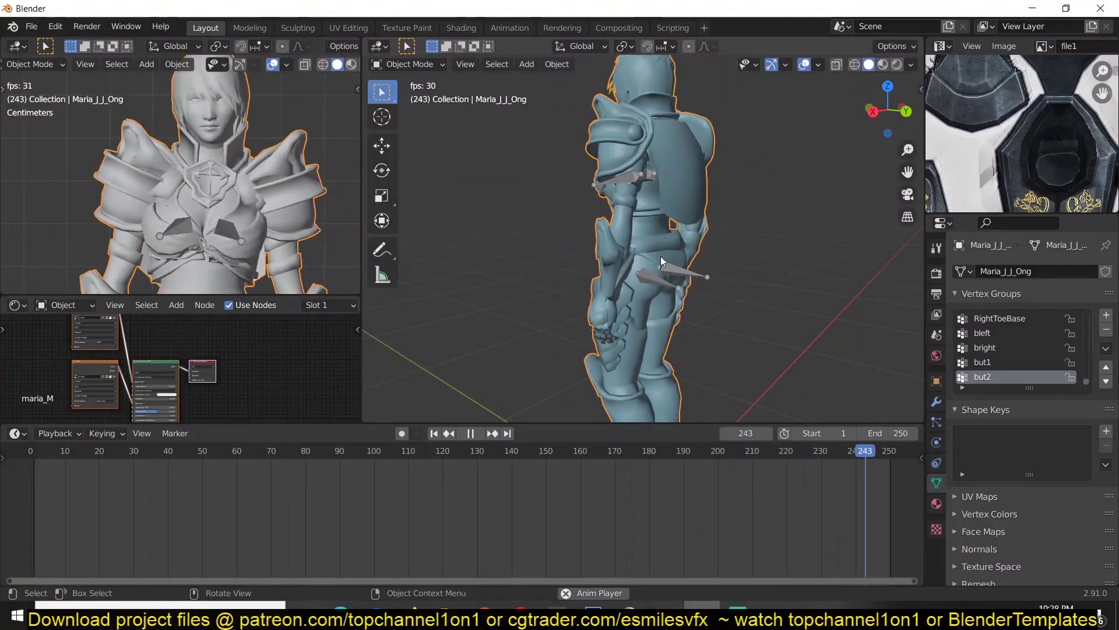
pyautogui.moveTo(660, 256); pyautogui.dragTo(771, 281, button='middle')
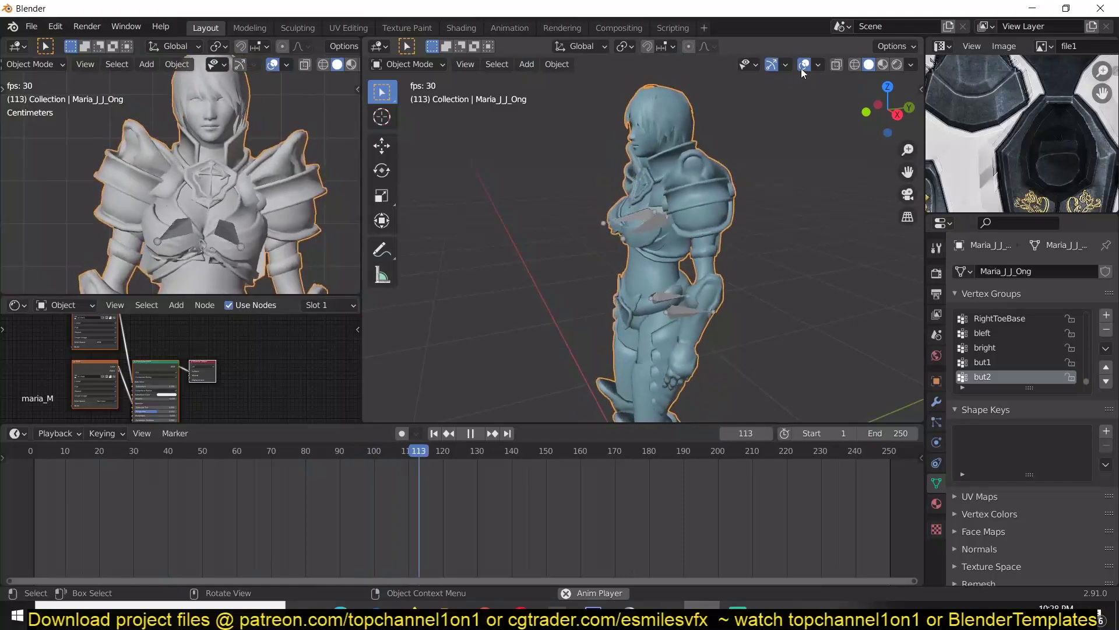
pyautogui.moveTo(801, 68); pyautogui.dragTo(729, 114, button='middle')
pyautogui.moveTo(736, 165); pyautogui.dragTo(779, 183, button='middle')
pyautogui.click(882, 65)
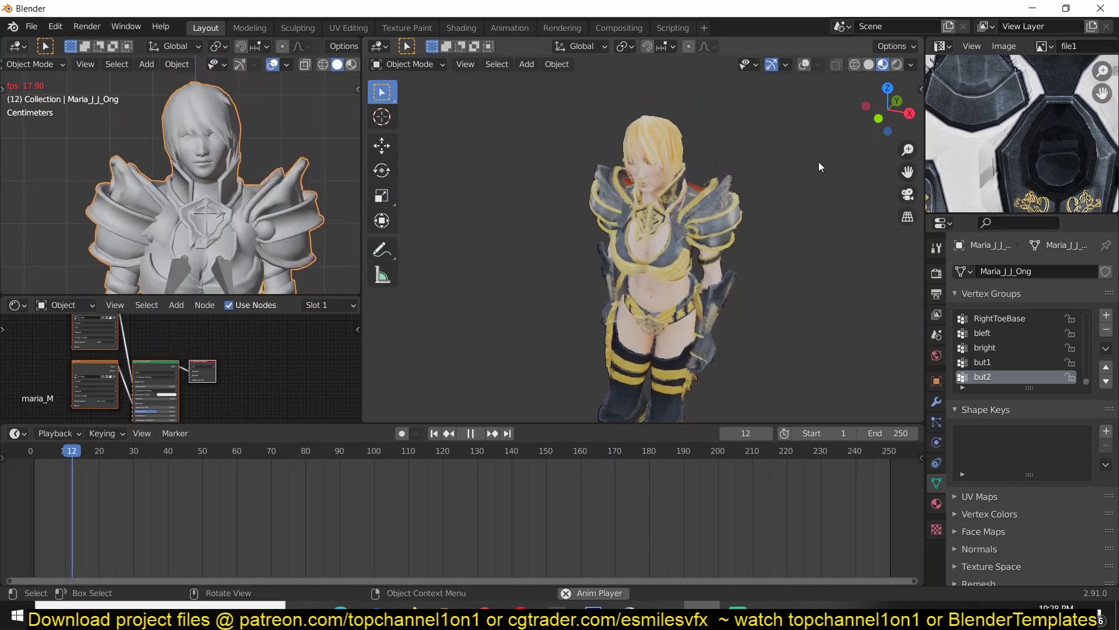
pyautogui.click(323, 64)
pyautogui.click(337, 64)
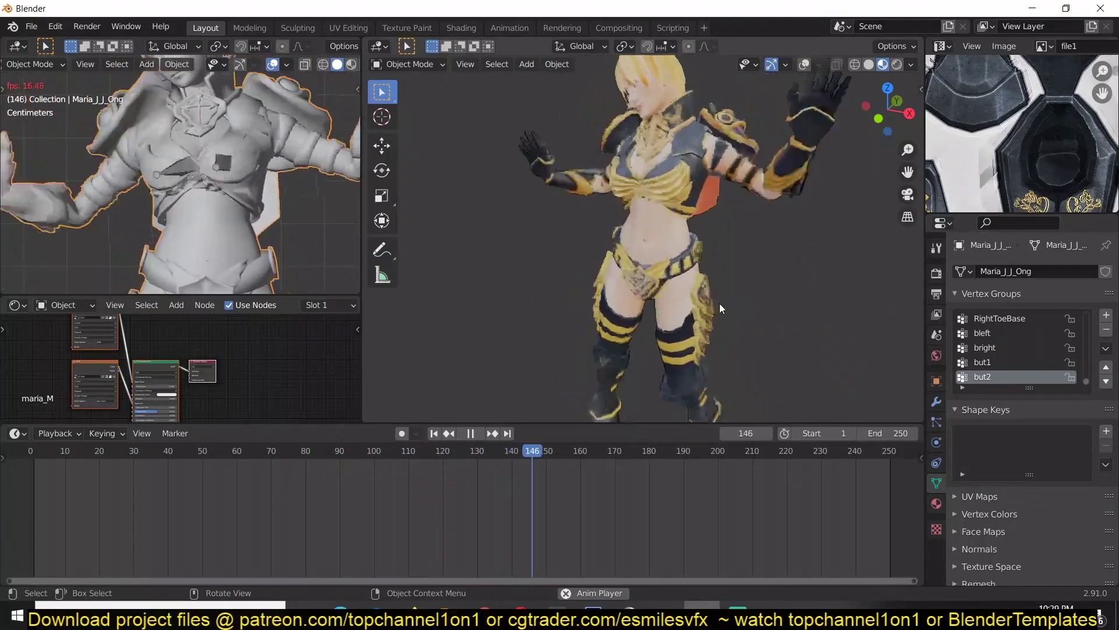
pyautogui.press('space')
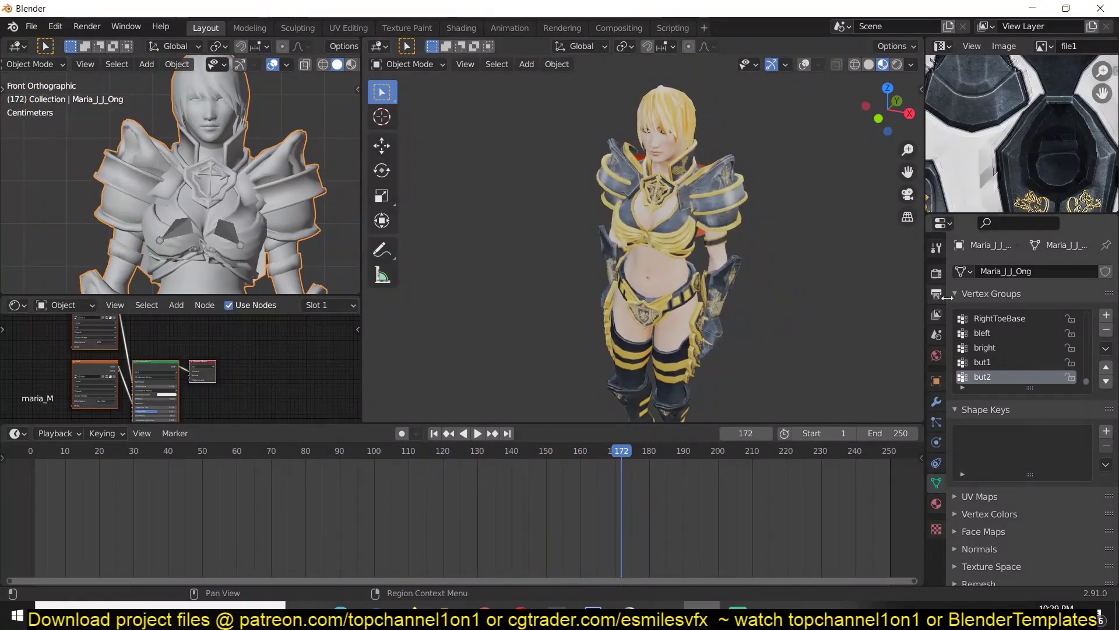
# Enable Ambient Occlusion in the Eevee render settings and set the main viewport back to solid shading
pyautogui.click(938, 273)
pyautogui.click(966, 370)
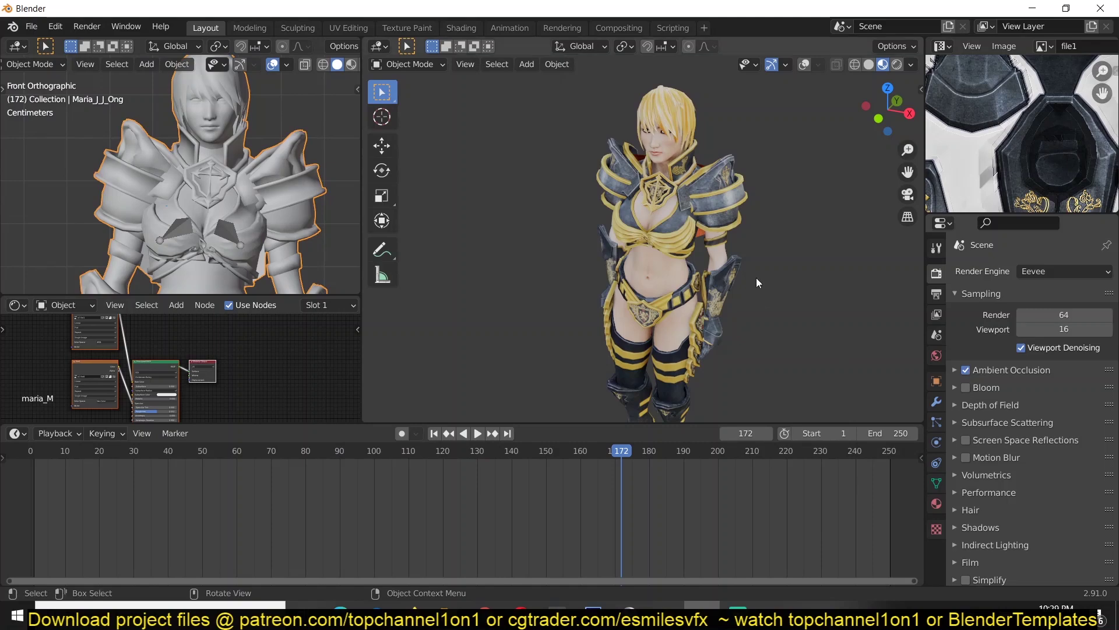
pyautogui.click(868, 64)
# Play the animation in solid shading and examine the hip movement from behind
pyautogui.press('space')
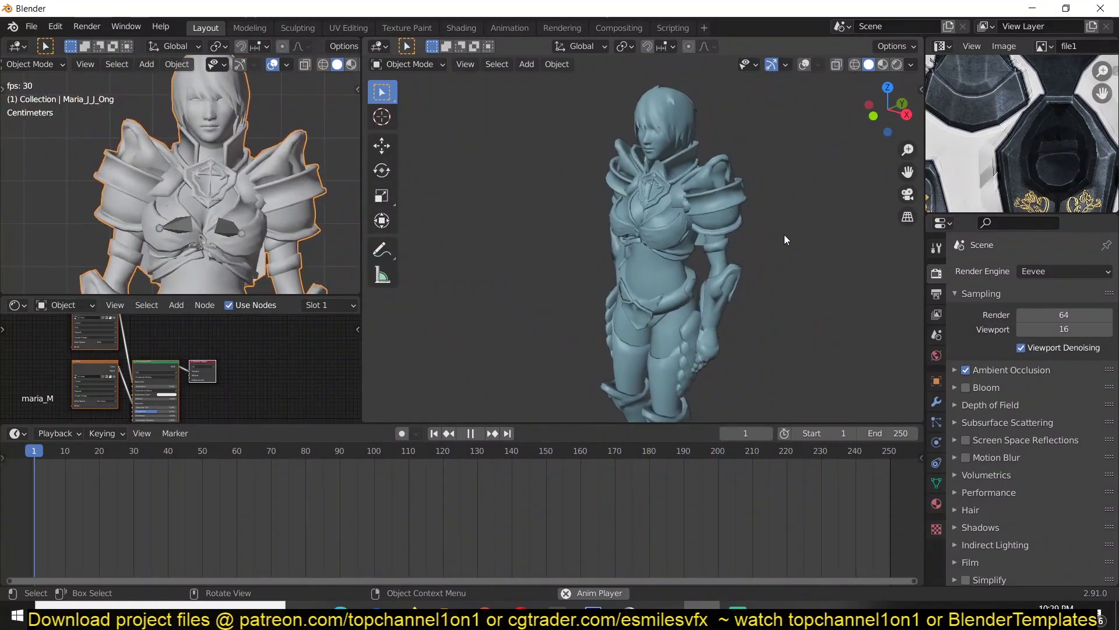
pyautogui.moveTo(767, 234); pyautogui.dragTo(554, 183, button='middle')
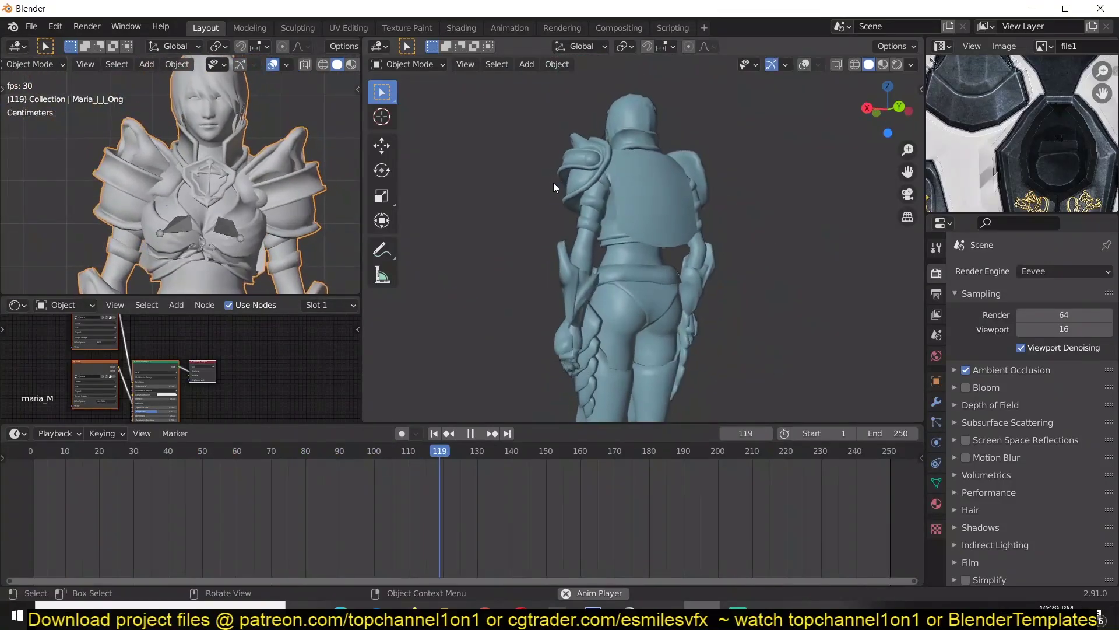
pyautogui.press('space')
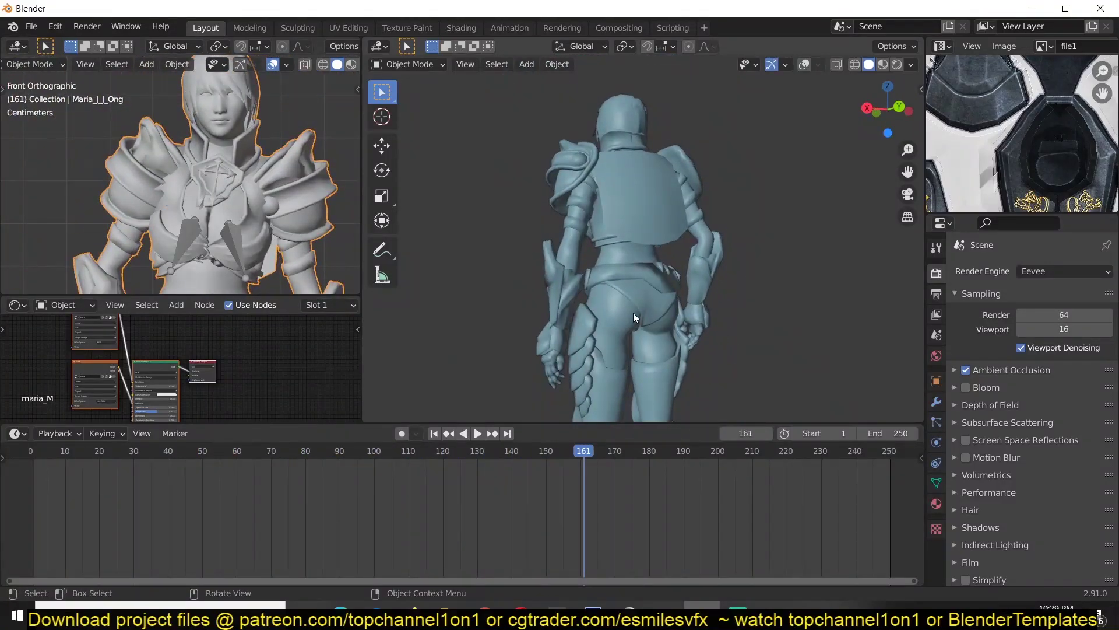
# Show the viewport overlays and select the +X hip bone of the armature in Pose mode to check its name
pyautogui.click(804, 64)
pyautogui.click(617, 327)
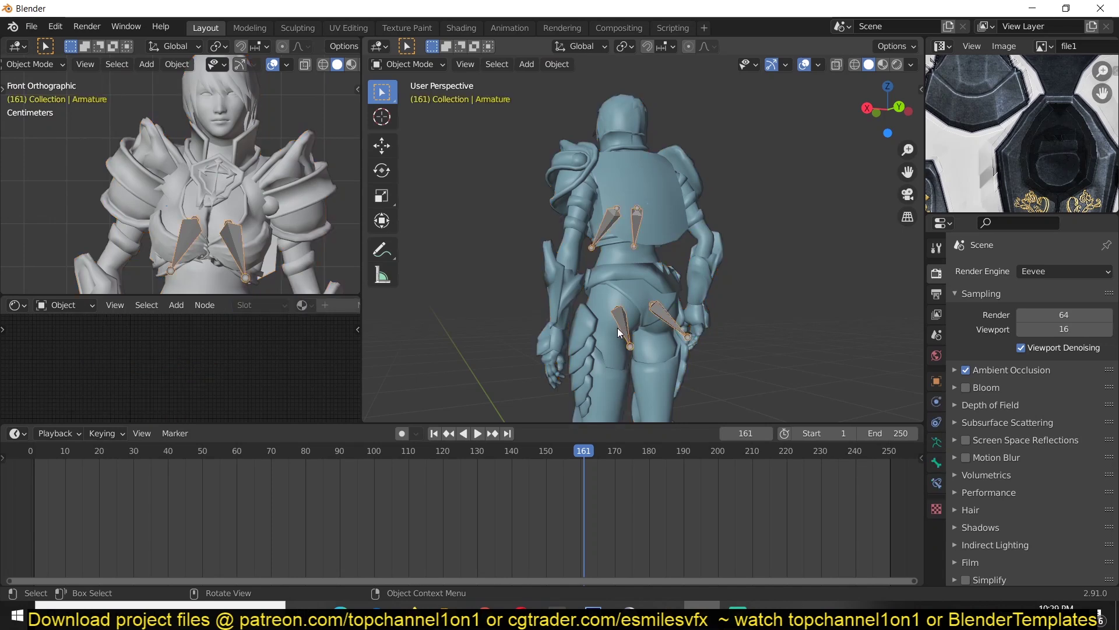
pyautogui.hotkey('ctrl', 'Tab')
pyautogui.click(635, 341)
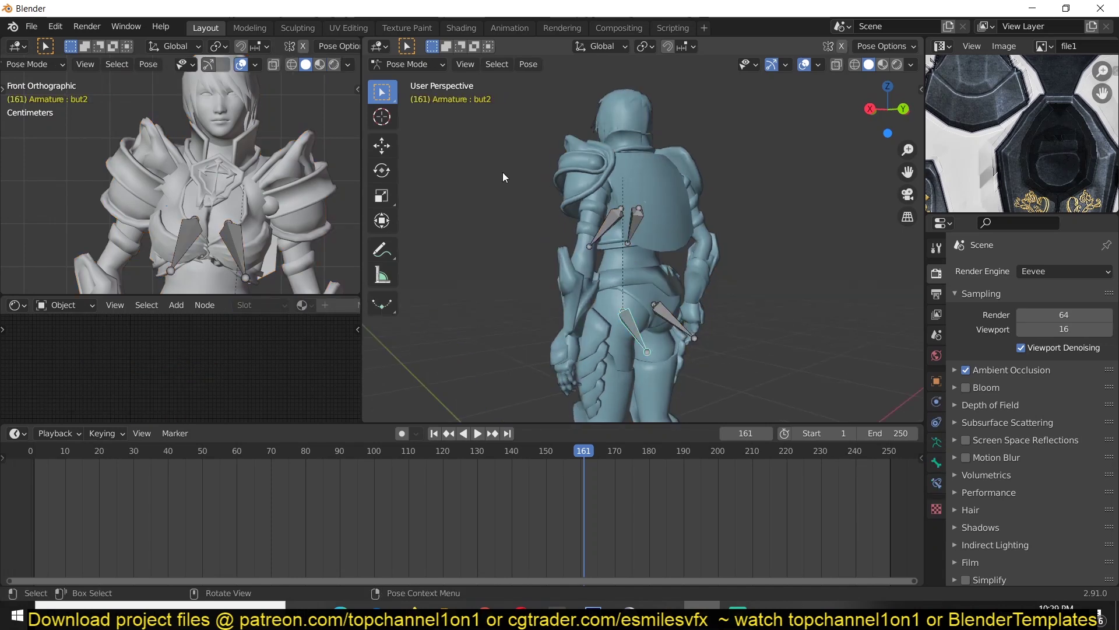
# Reselect the character mesh in Object mode, show its vertex groups, and play the animation to compare bone and mesh motion
pyautogui.hotkey('ctrl', 'Tab')
pyautogui.click(646, 303)
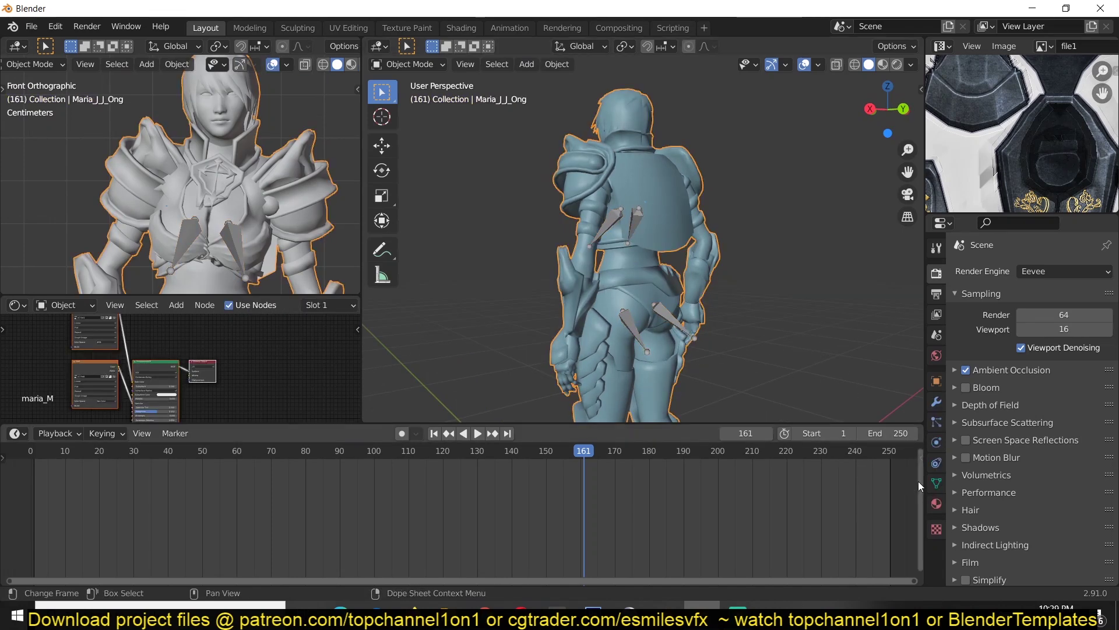
pyautogui.click(936, 483)
pyautogui.press('space')
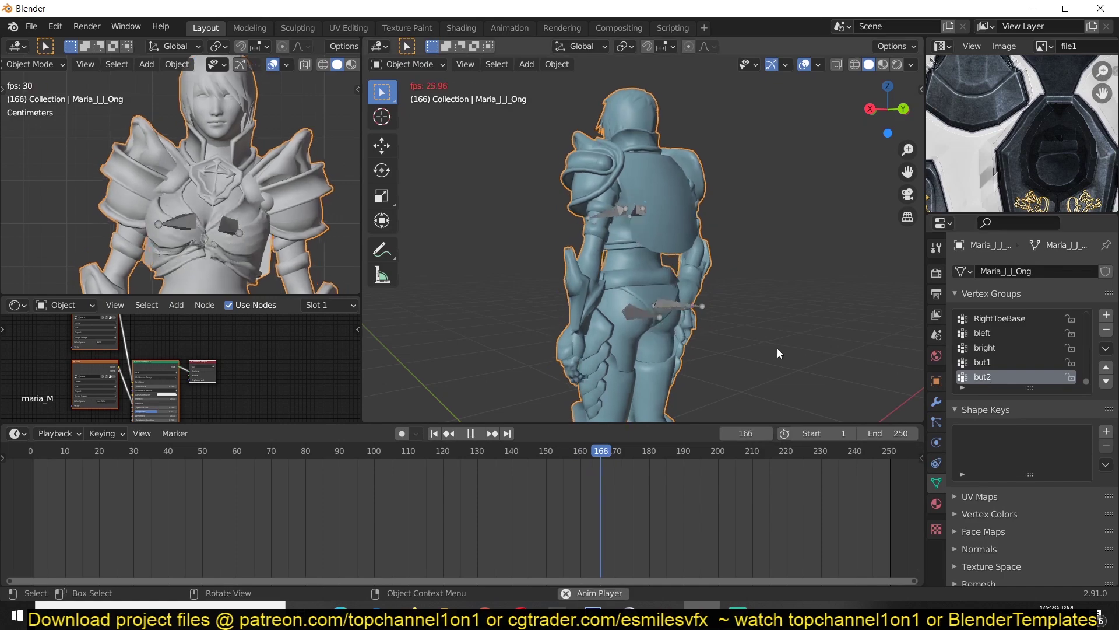
pyautogui.press('space')
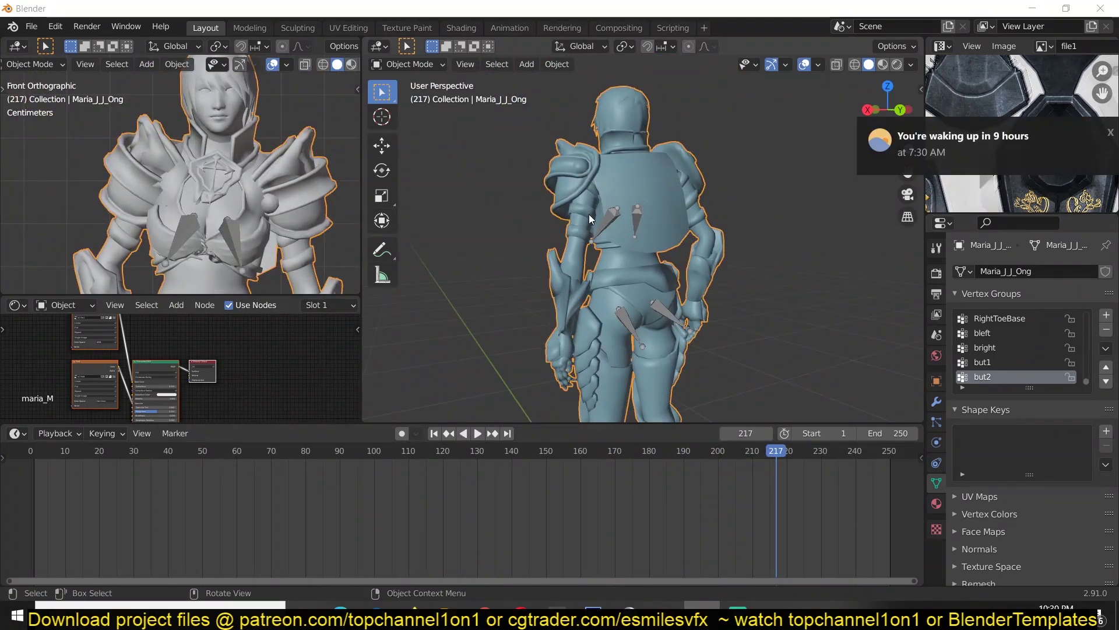
# Select the but1 group's vertices in Edit mode for checking, and reselect the +X rear hip vertices for the but2 group
pyautogui.press('Tab')
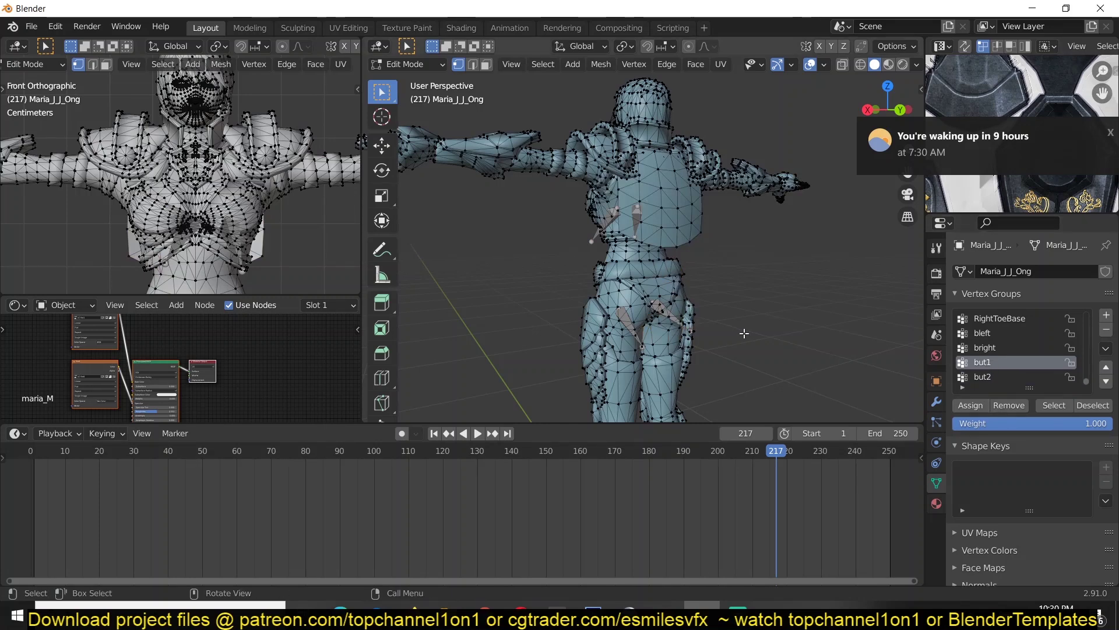
pyautogui.click(1047, 407)
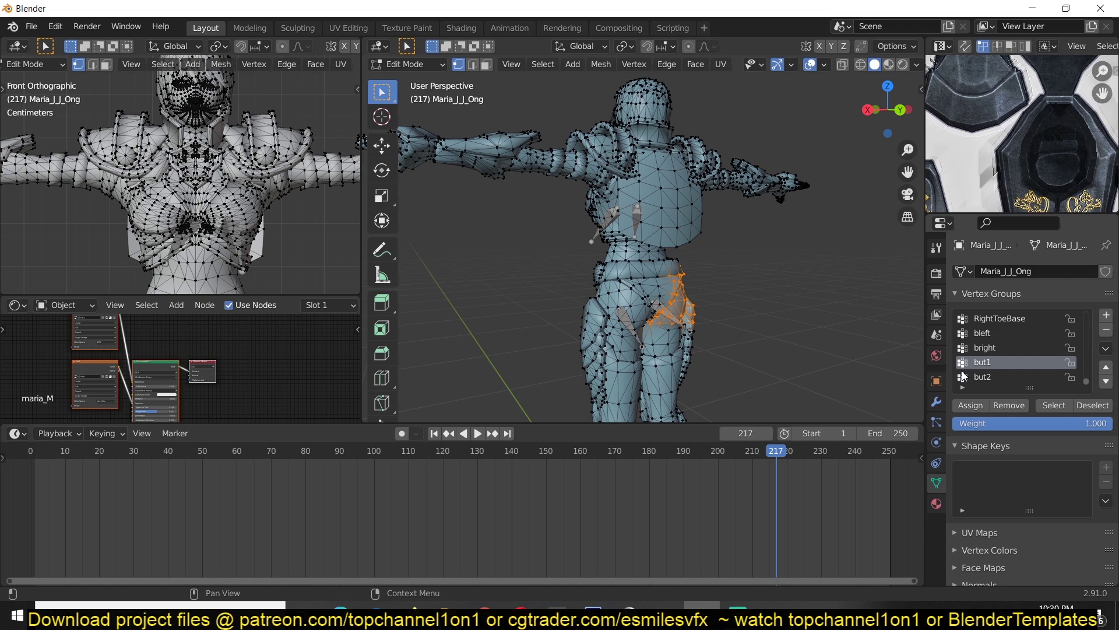
pyautogui.press('KP_1')
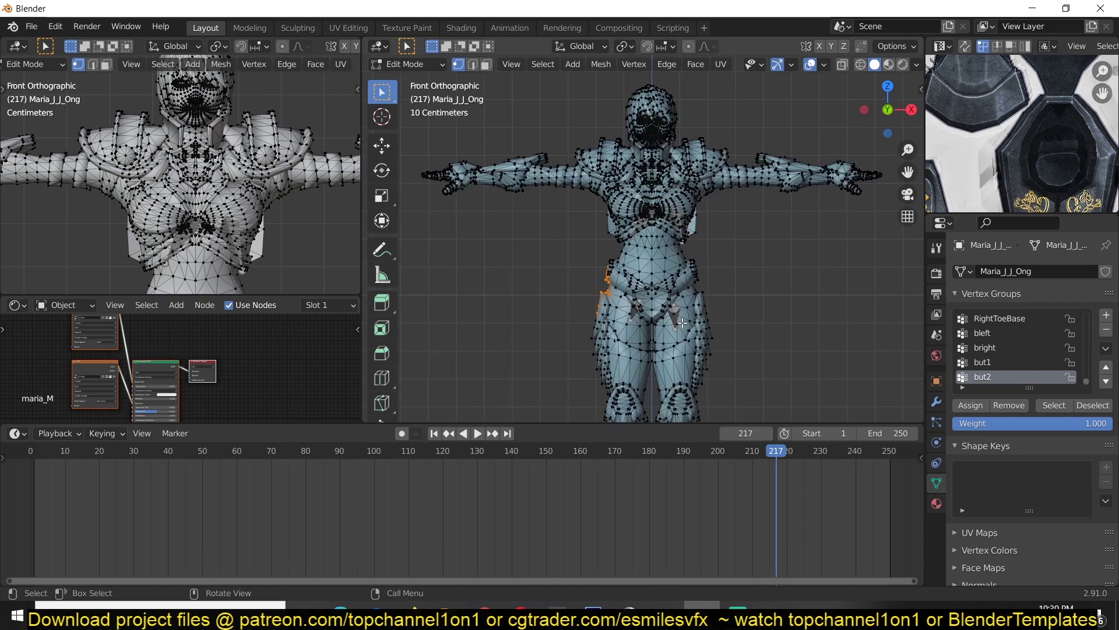
pyautogui.press('KP_3')
pyautogui.press('ctrl+KP_1')
pyautogui.press('KP_1')
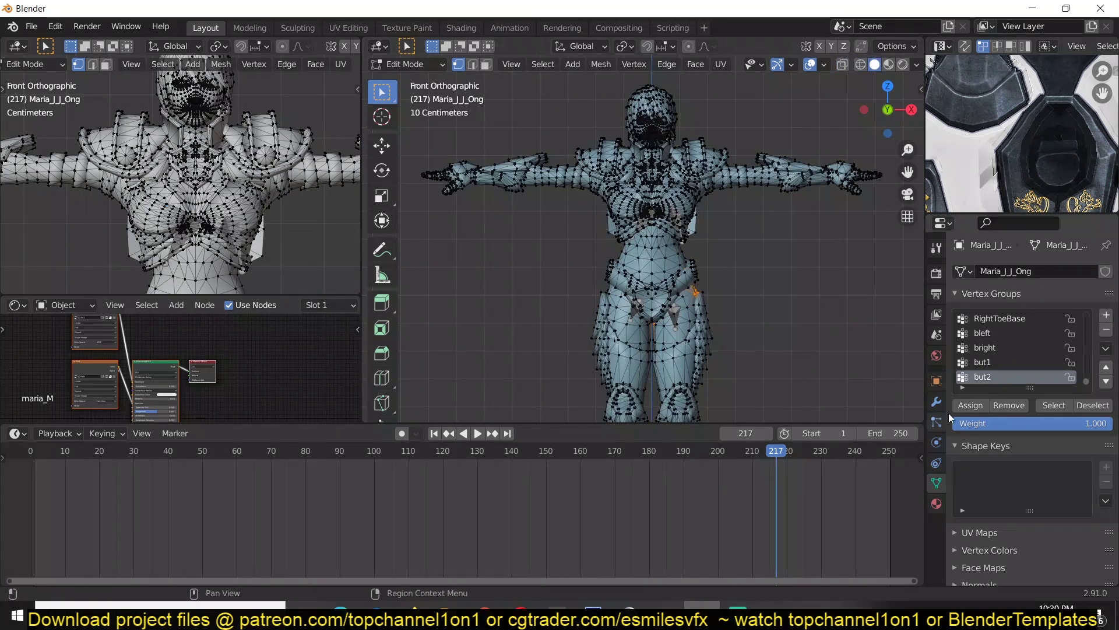
# Return to Object mode and play the animation with overlays hidden, examining the hip movement from the rear
pyautogui.press('Tab')
pyautogui.press('space')
pyautogui.moveTo(595, 328); pyautogui.dragTo(908, 323, button='middle')
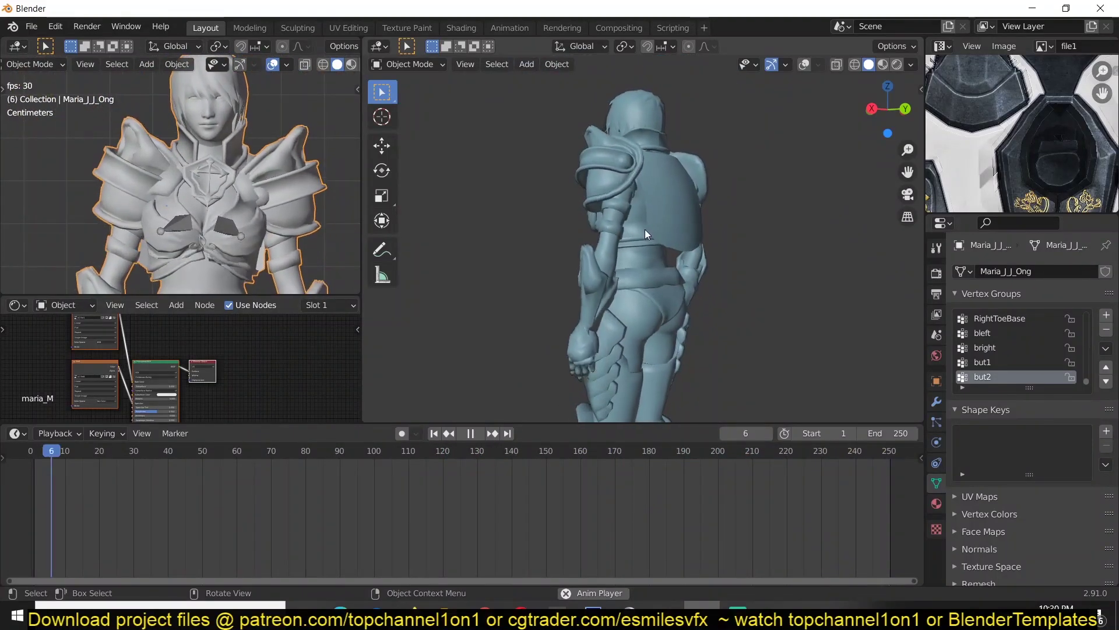
pyautogui.press('Escape')
# Switch the main viewport to material preview with overlays shown, and view the character at an angle from the front
pyautogui.press('KP_1')
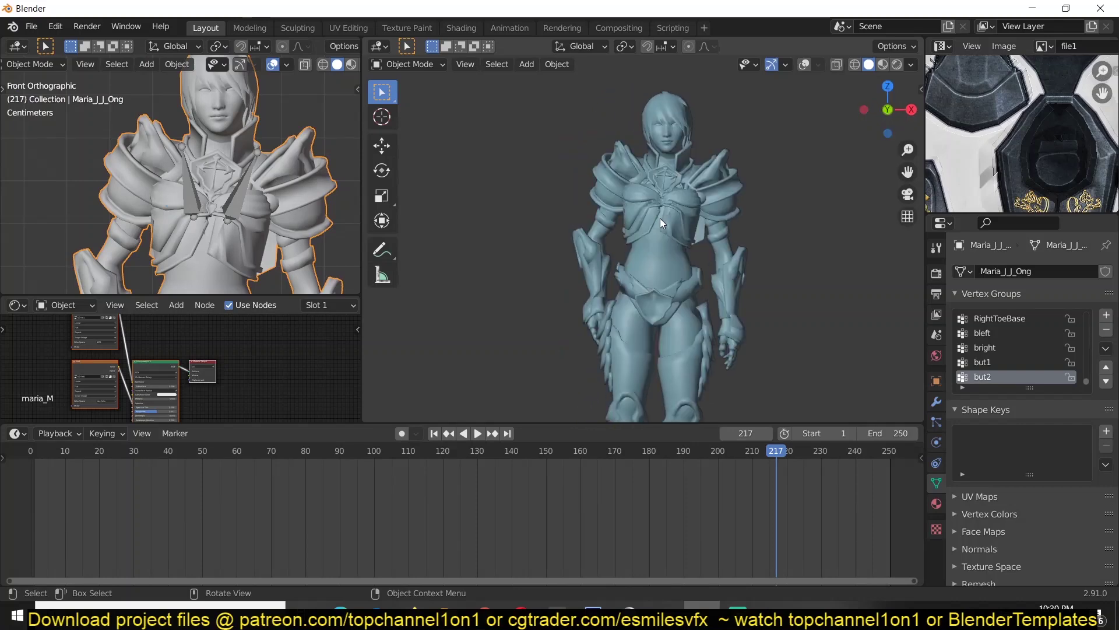
pyautogui.press('KP_3')
pyautogui.press('z')
pyautogui.moveTo(680, 214); pyautogui.dragTo(747, 252, button='middle')
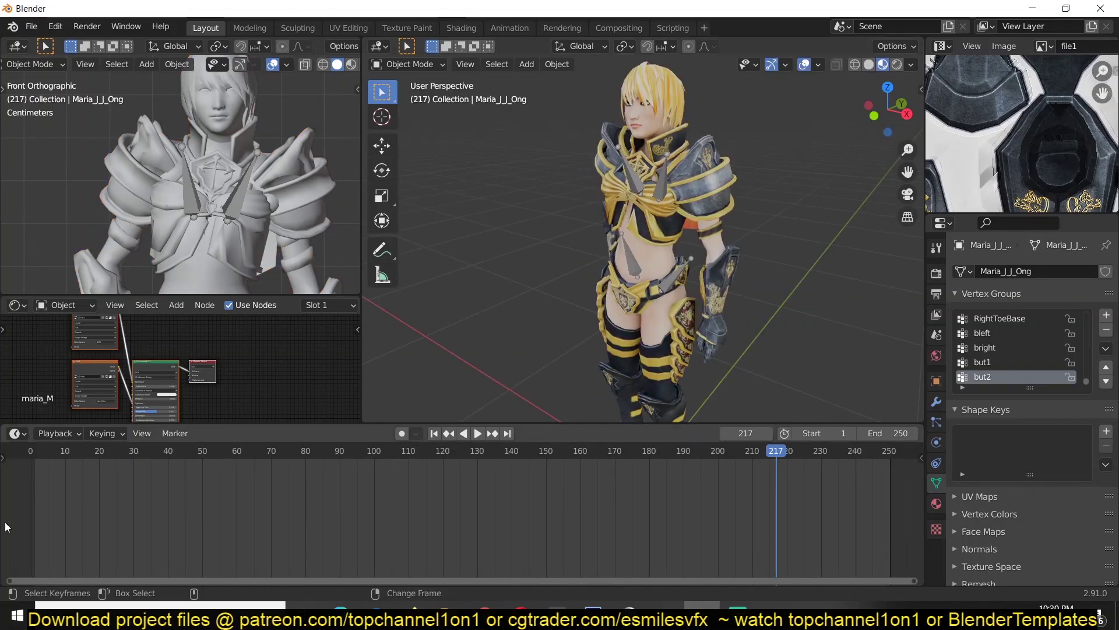